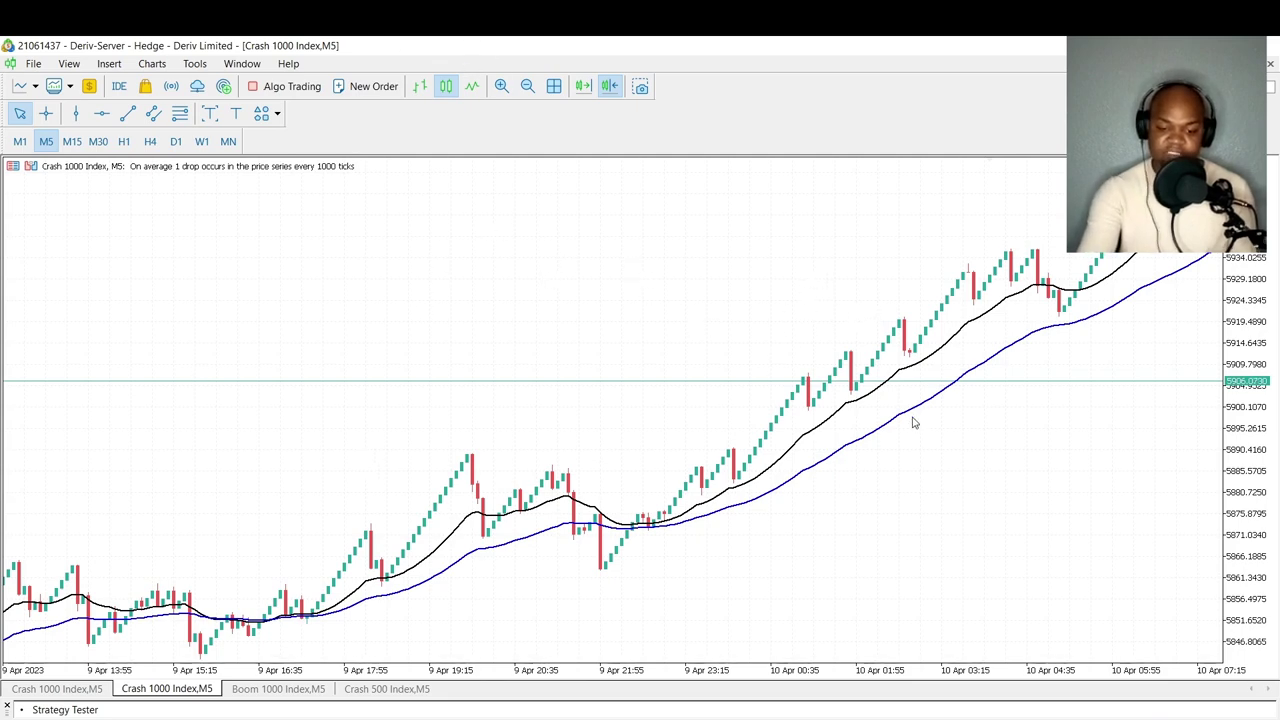
Review the parameters of the black and the blue moving average on the Crash 1000 Index M5 chart
right_click(868, 398)
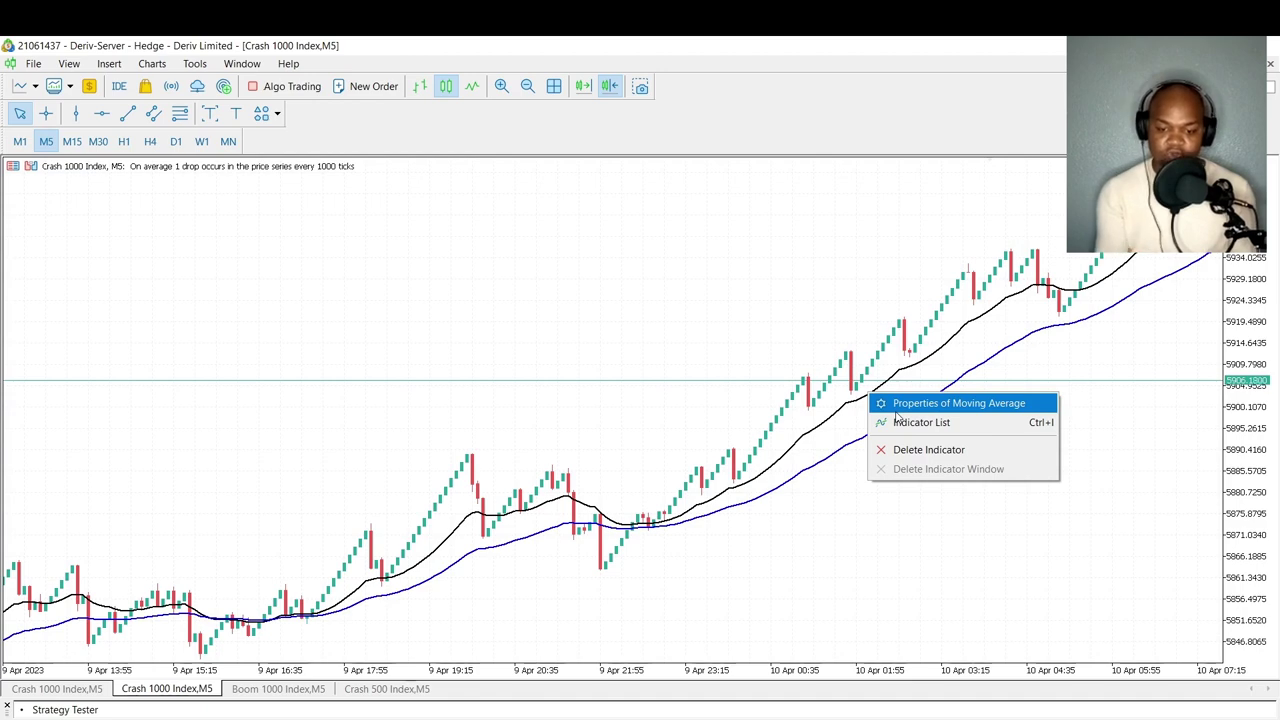
click(898, 405)
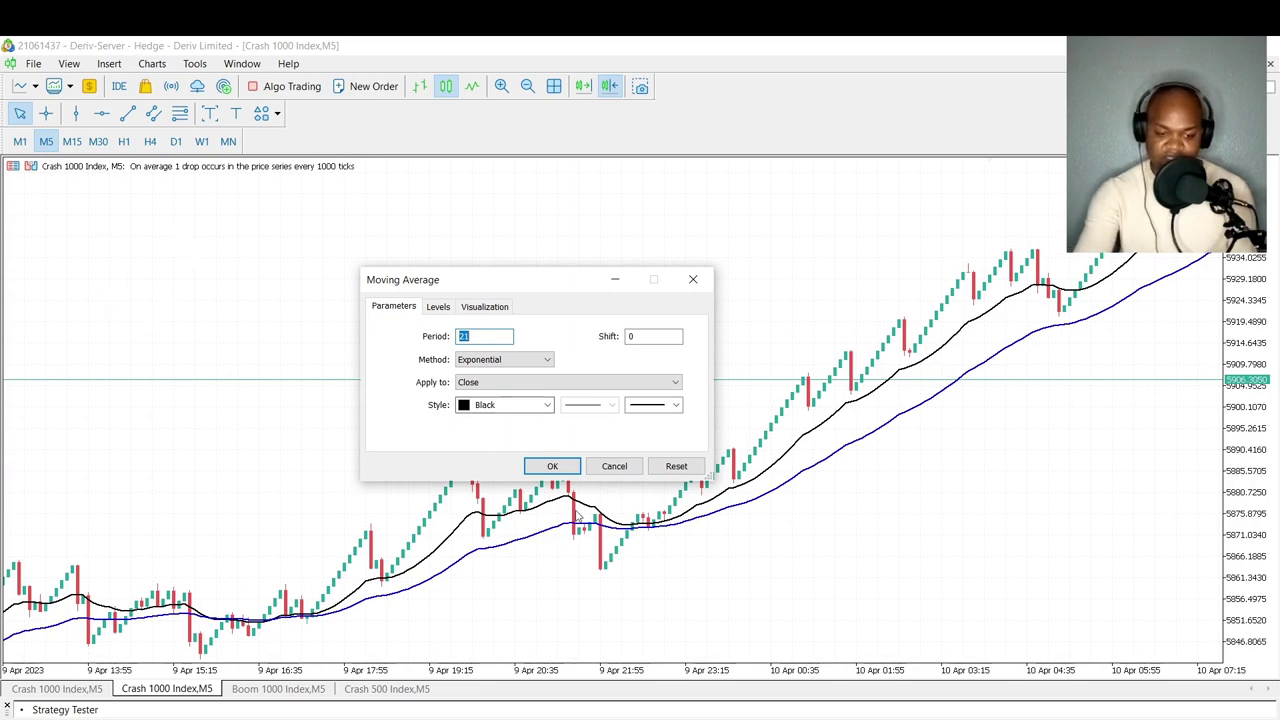
click(550, 466)
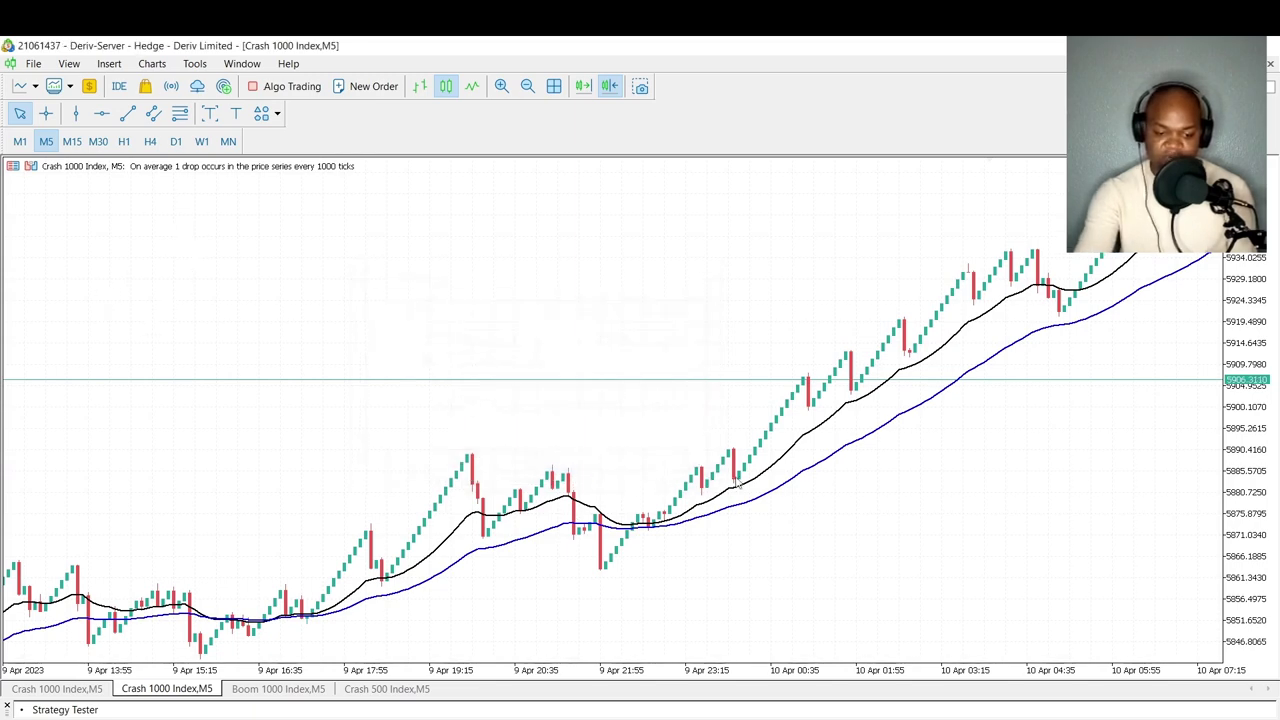
right_click(808, 474)
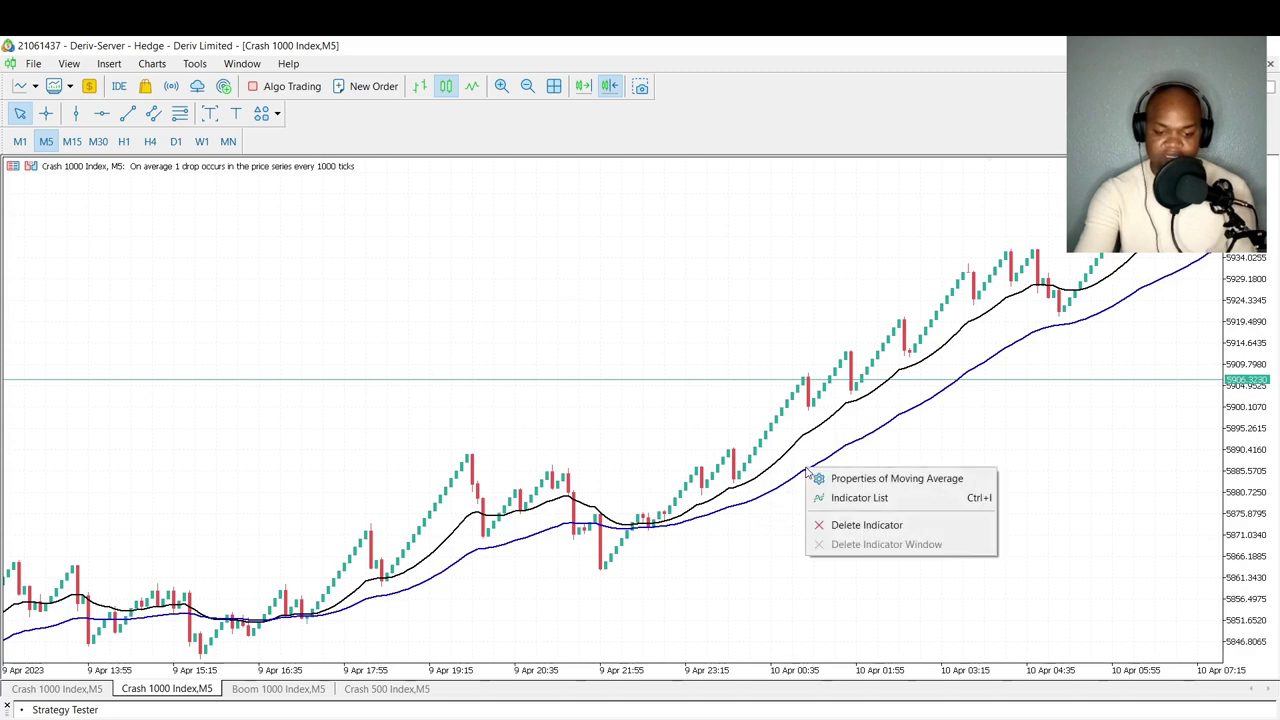
click(830, 478)
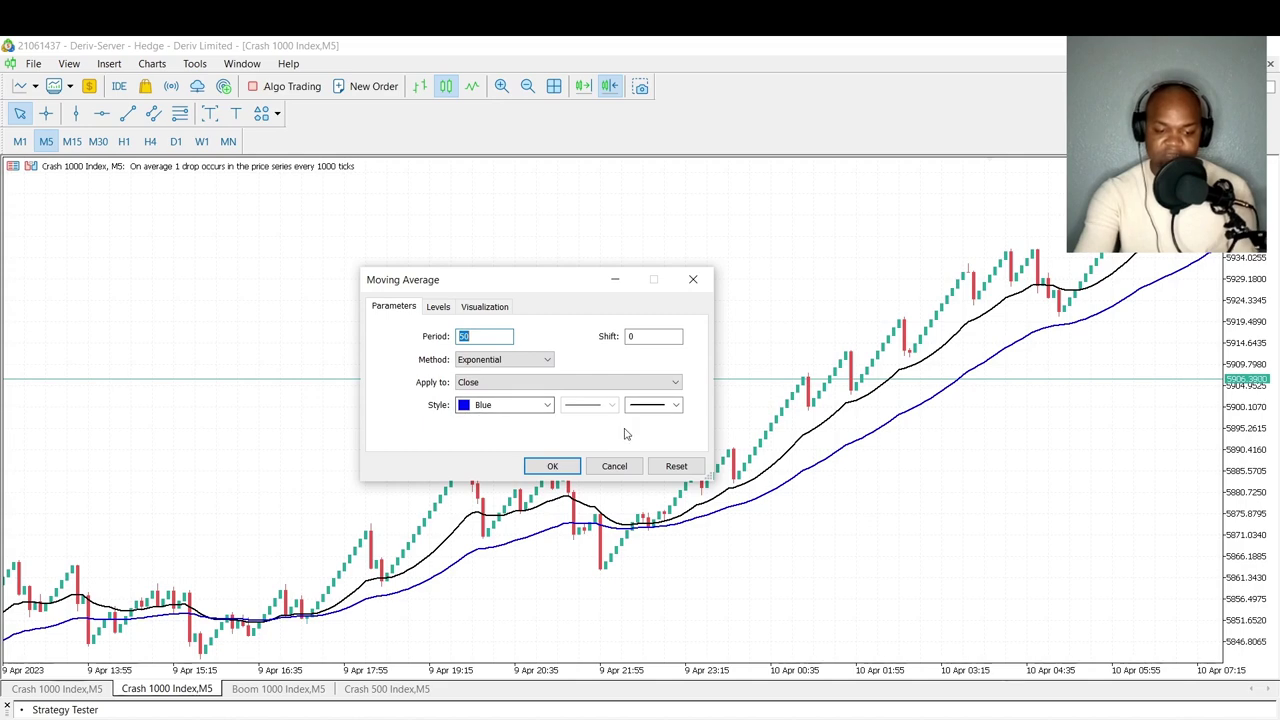
click(556, 466)
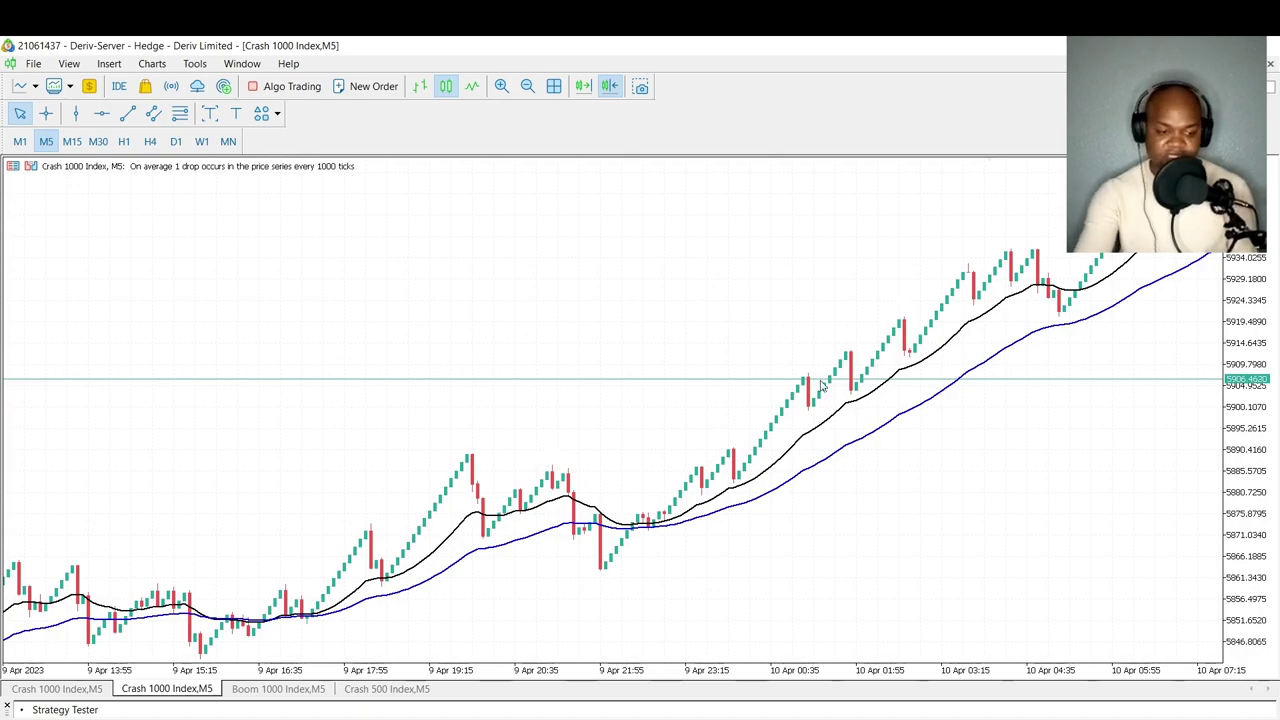
Find the marked sell example of 7 April and measure the price move from its entry to the take-profit zone
scroll(740, 490, up, 10)
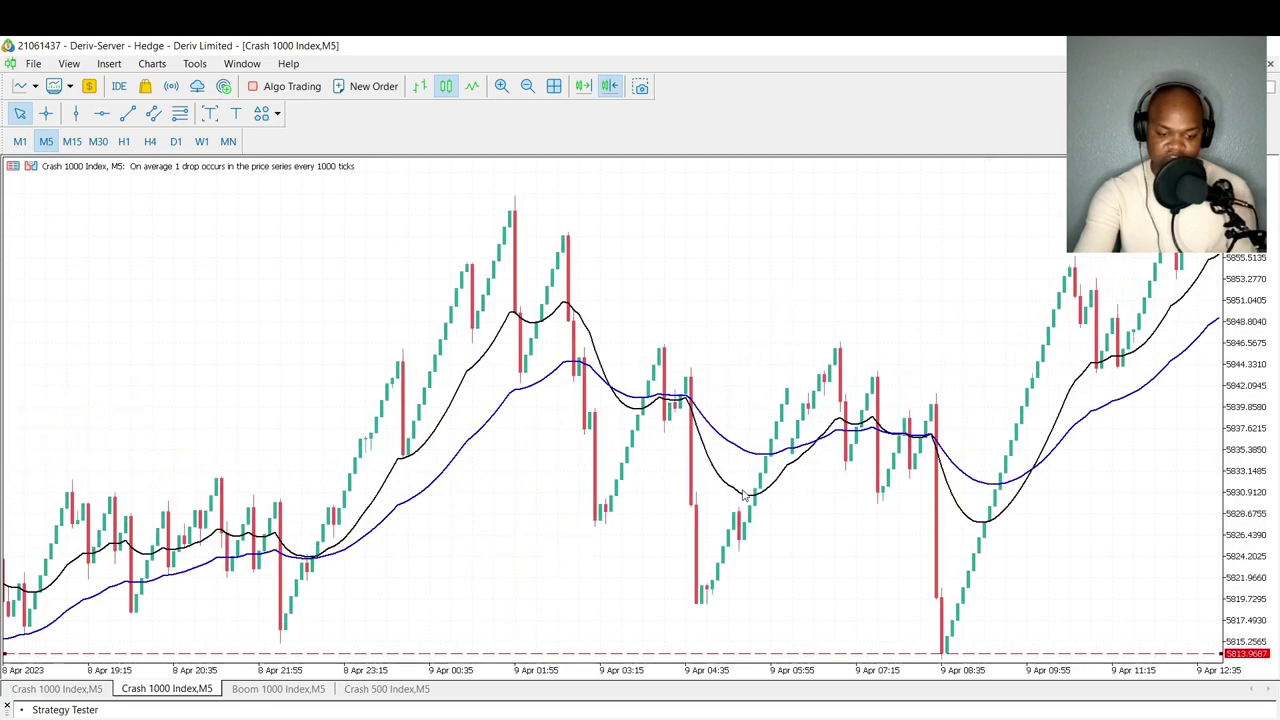
scroll(742, 495, up, 15)
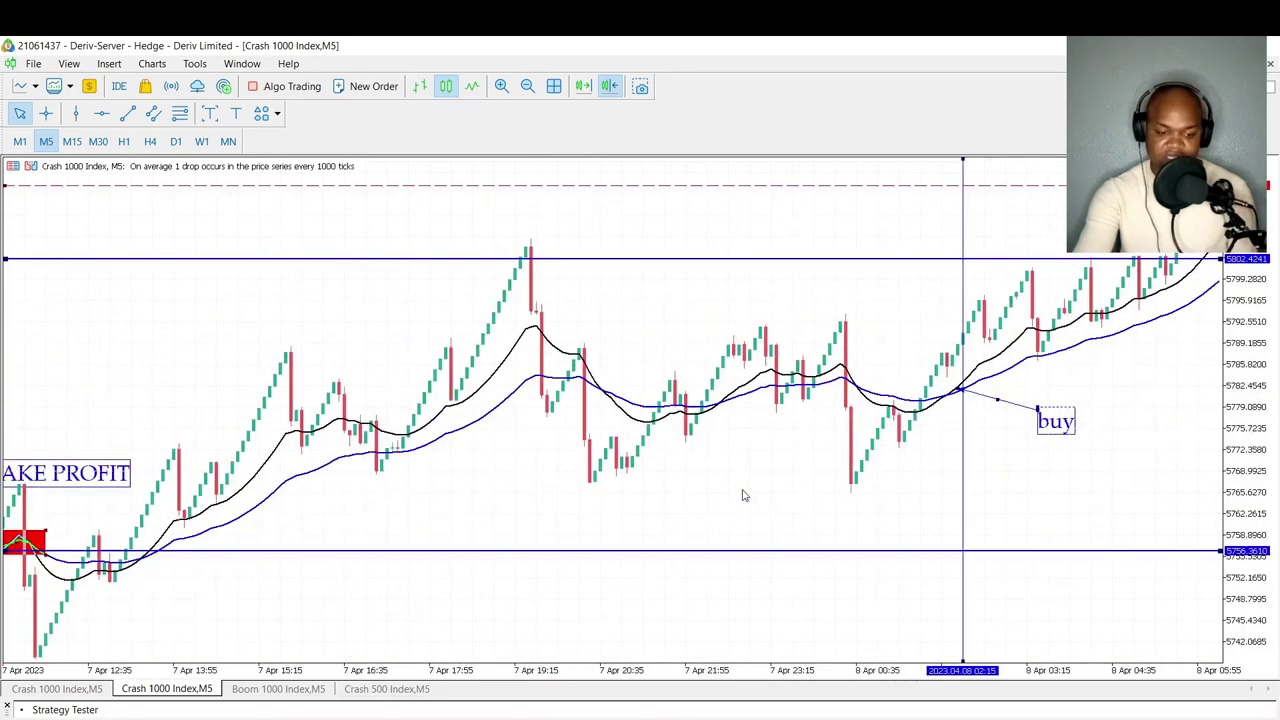
scroll(742, 495, up, 8)
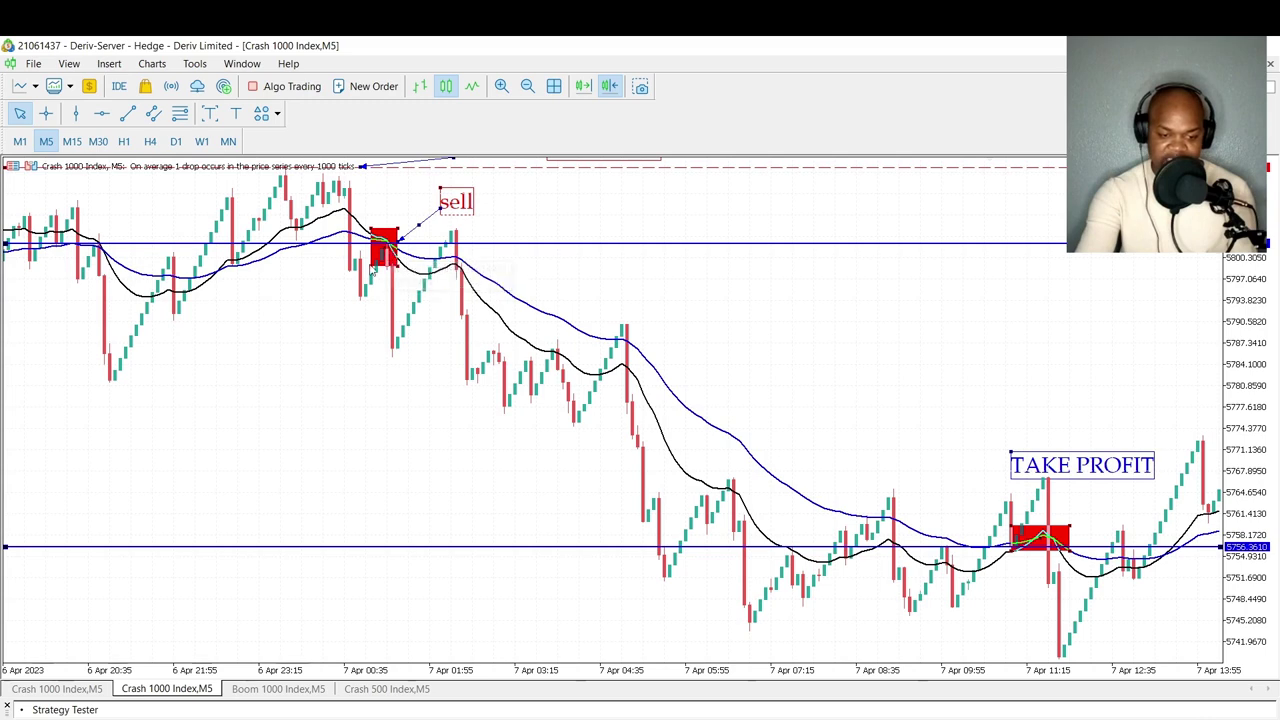
click(45, 113)
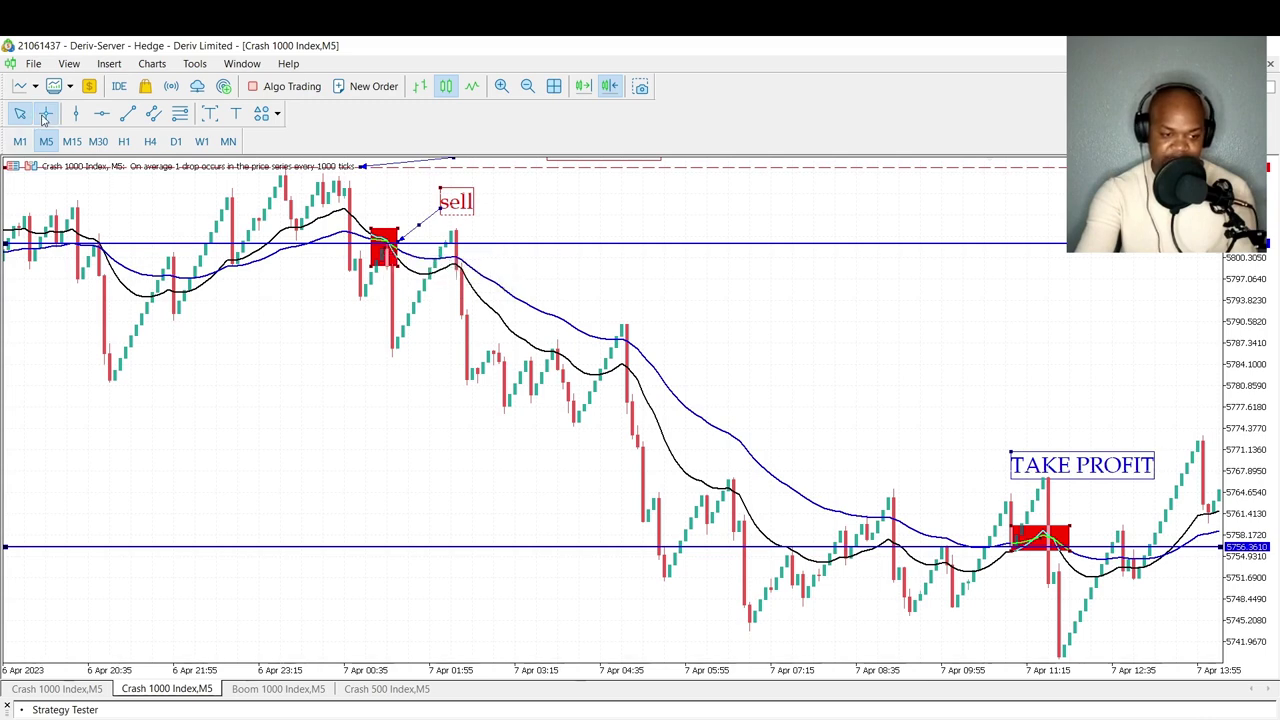
drag(334, 210, 419, 277)
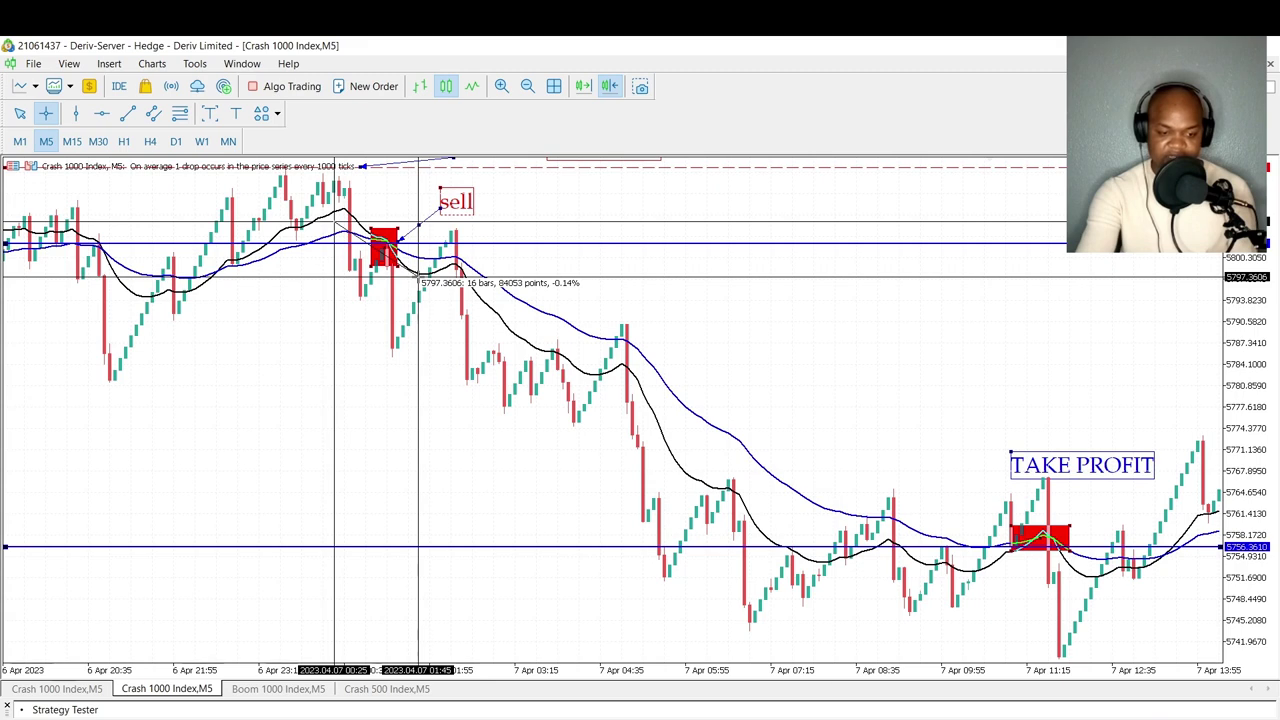
drag(418, 277, 1036, 556)
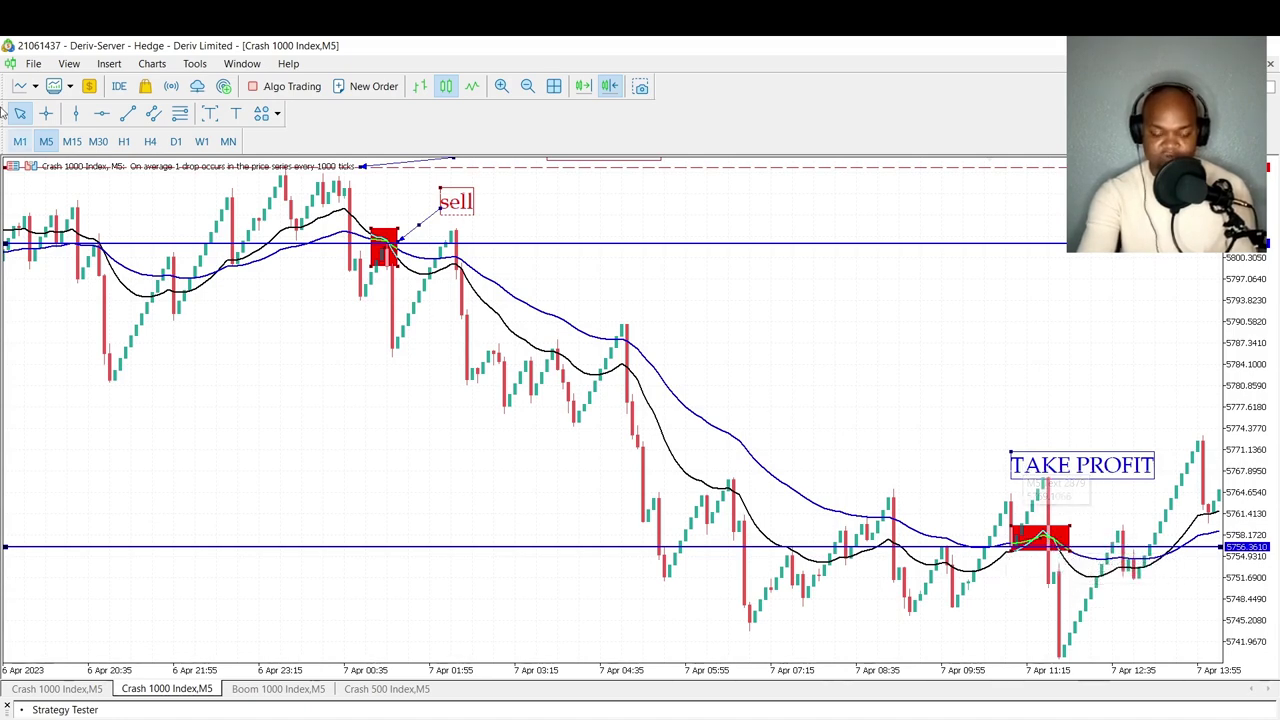
click(45, 113)
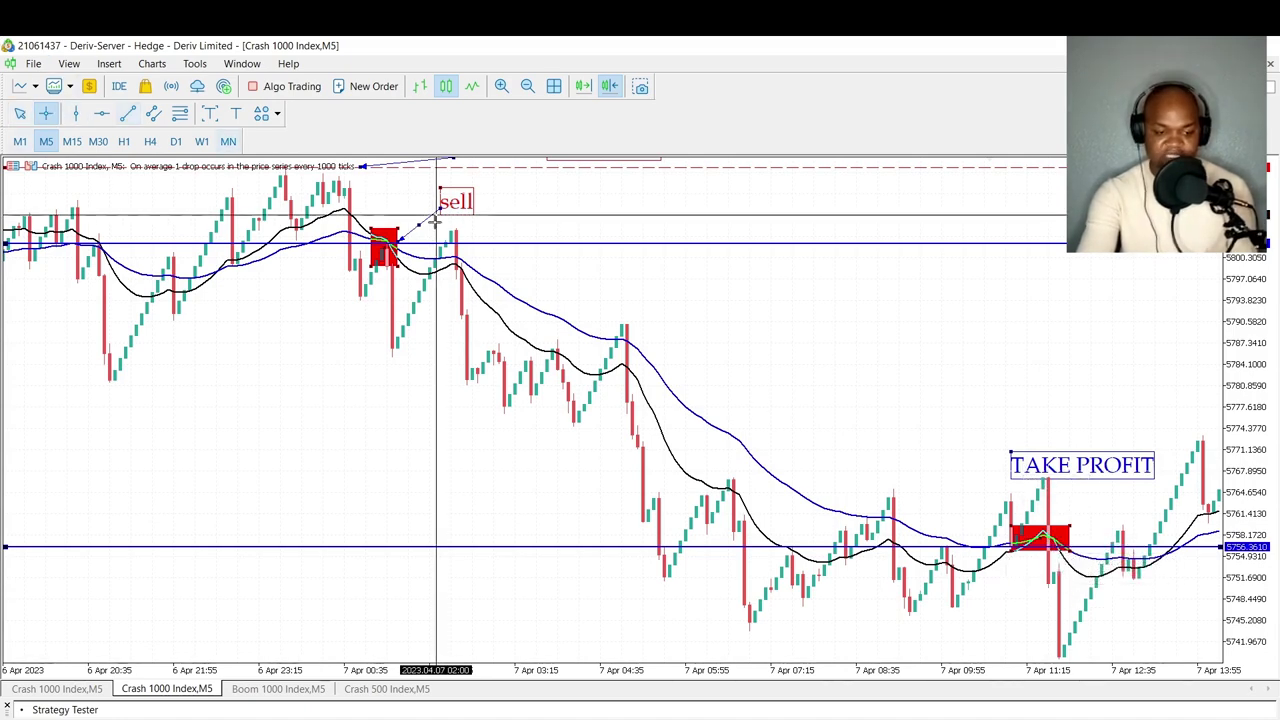
drag(390, 253, 1040, 545)
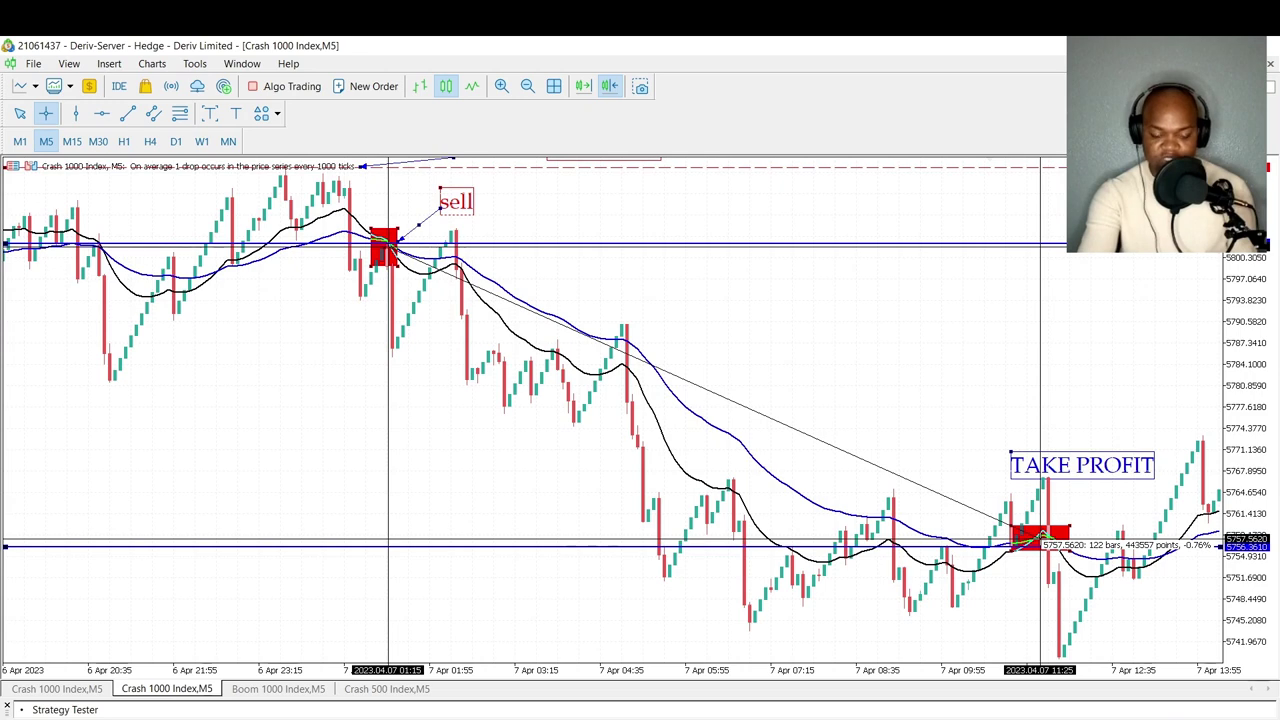
drag(1040, 545, 480, 176)
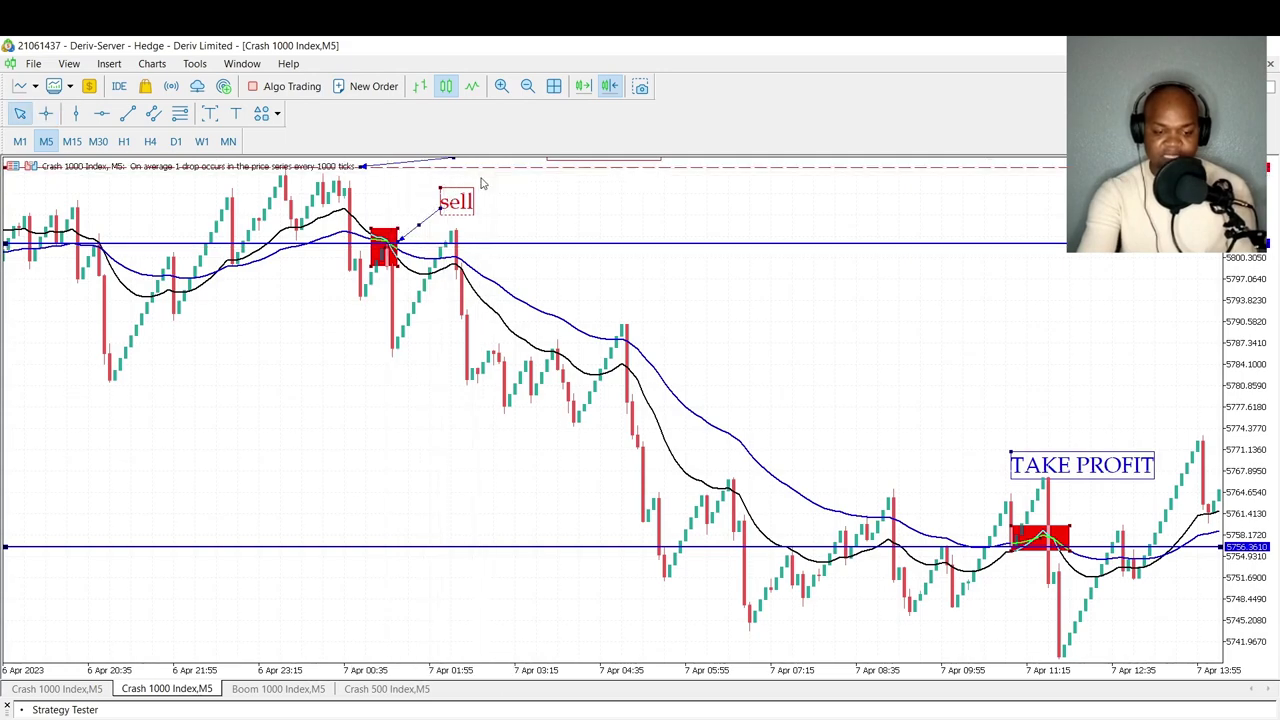
Show more of the price history and measure the sell trade again, from the crossover to the TAKE PROFIT box
click(527, 86)
scroll(377, 290, up, 3)
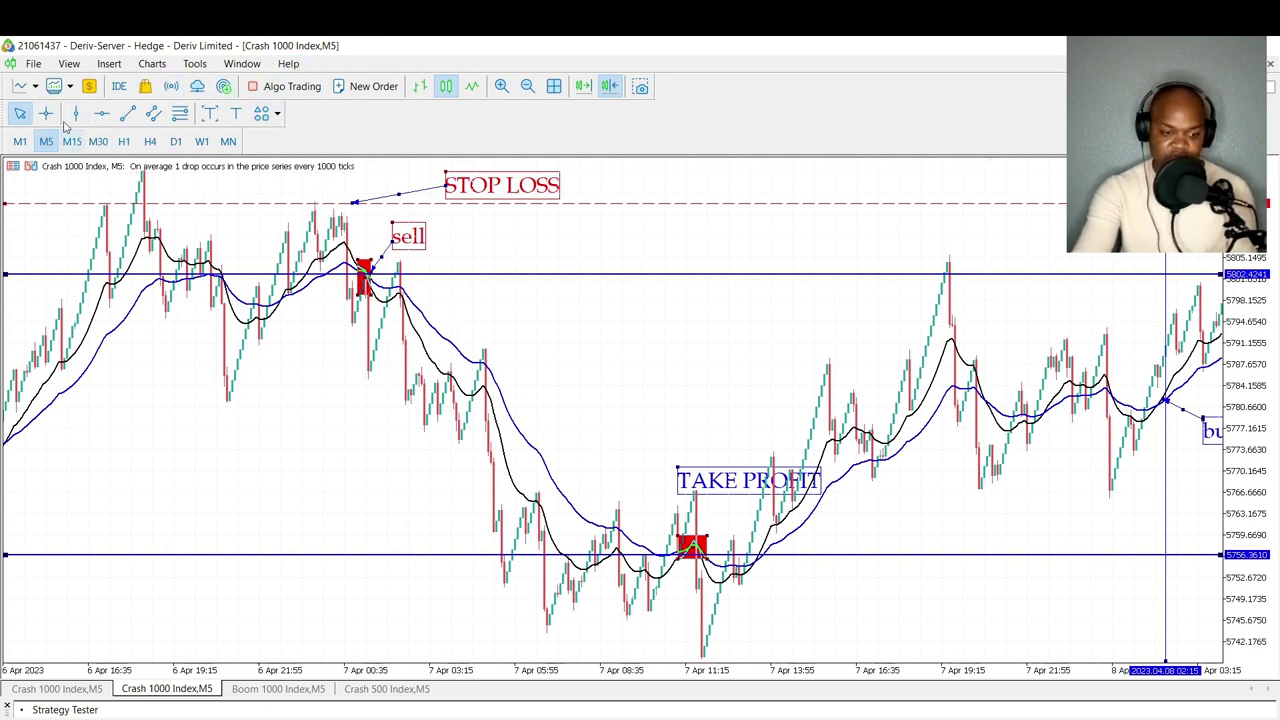
click(45, 113)
drag(357, 287, 463, 362)
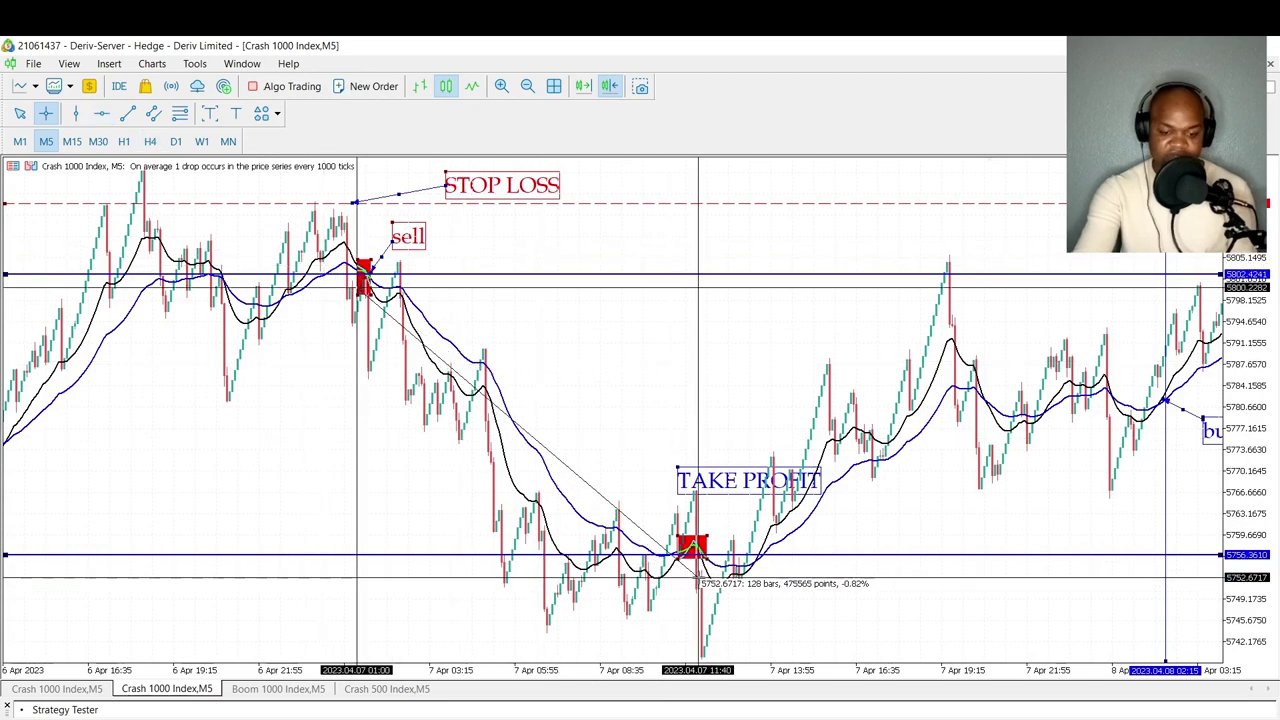
drag(463, 362, 688, 562)
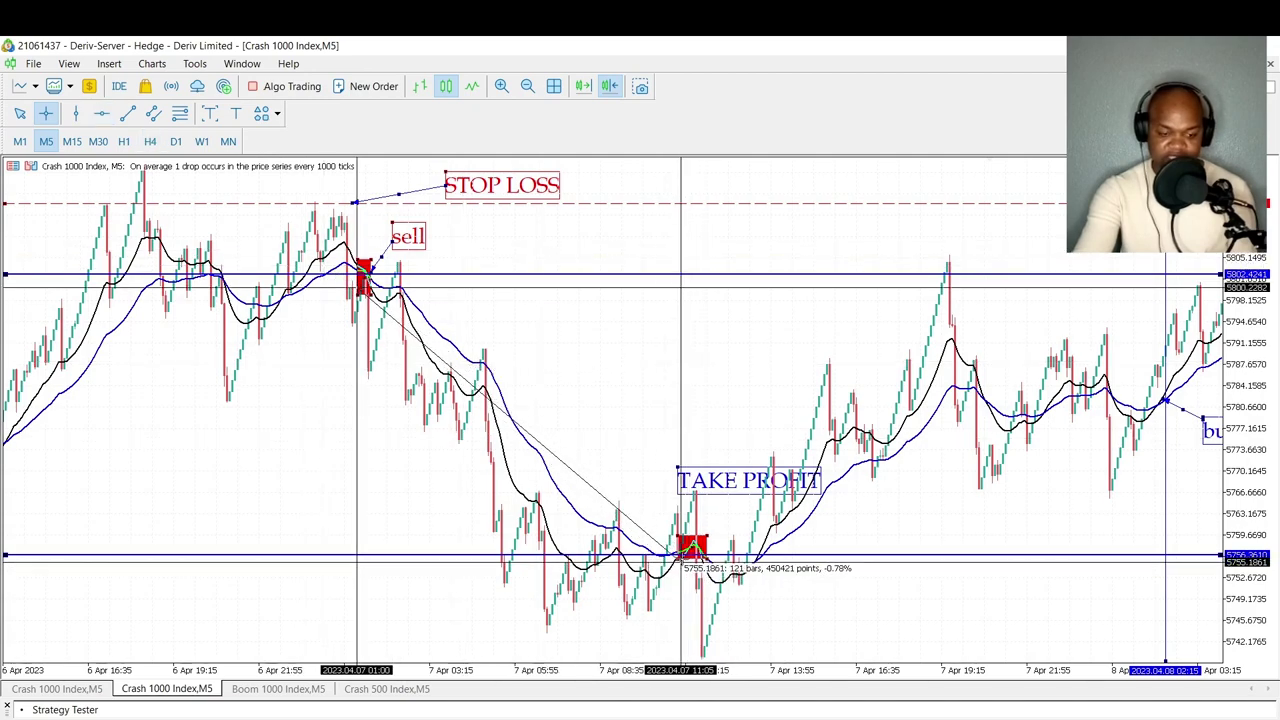
drag(688, 562, 703, 549)
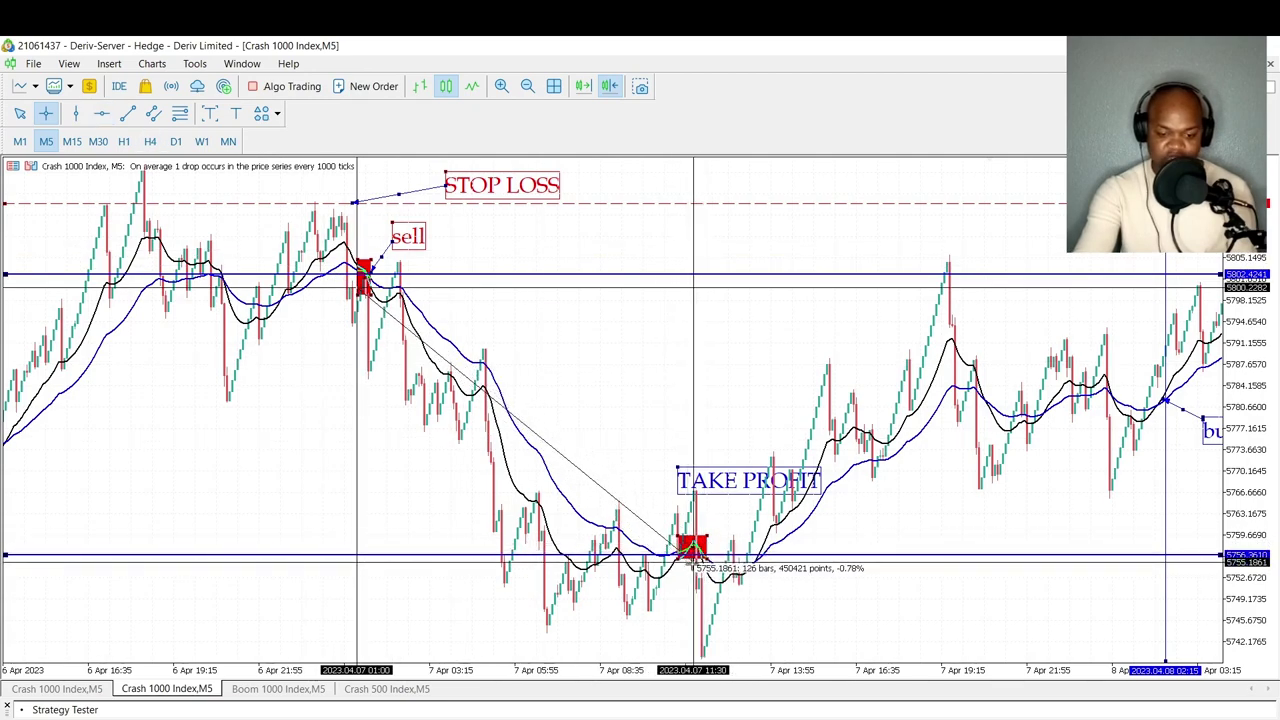
mouse_move(693, 561)
mouse_down()
mouse_move(694, 543)
mouse_move(700, 552)
mouse_up()
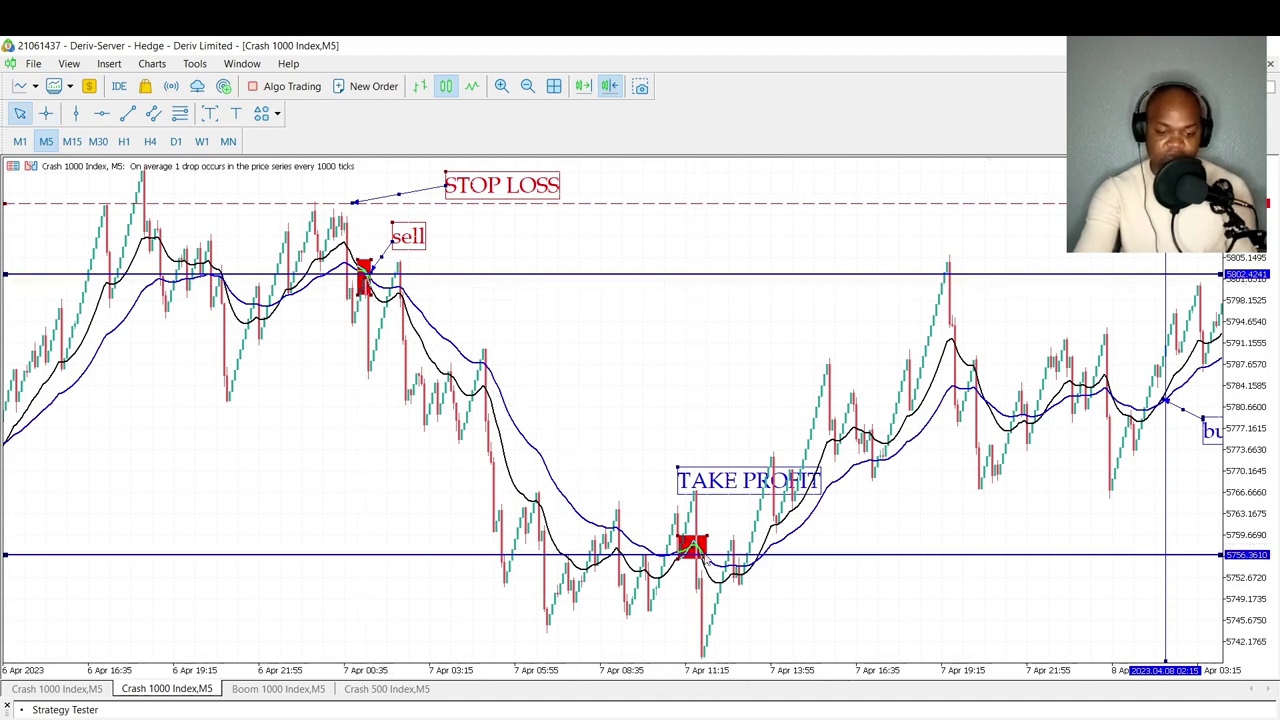
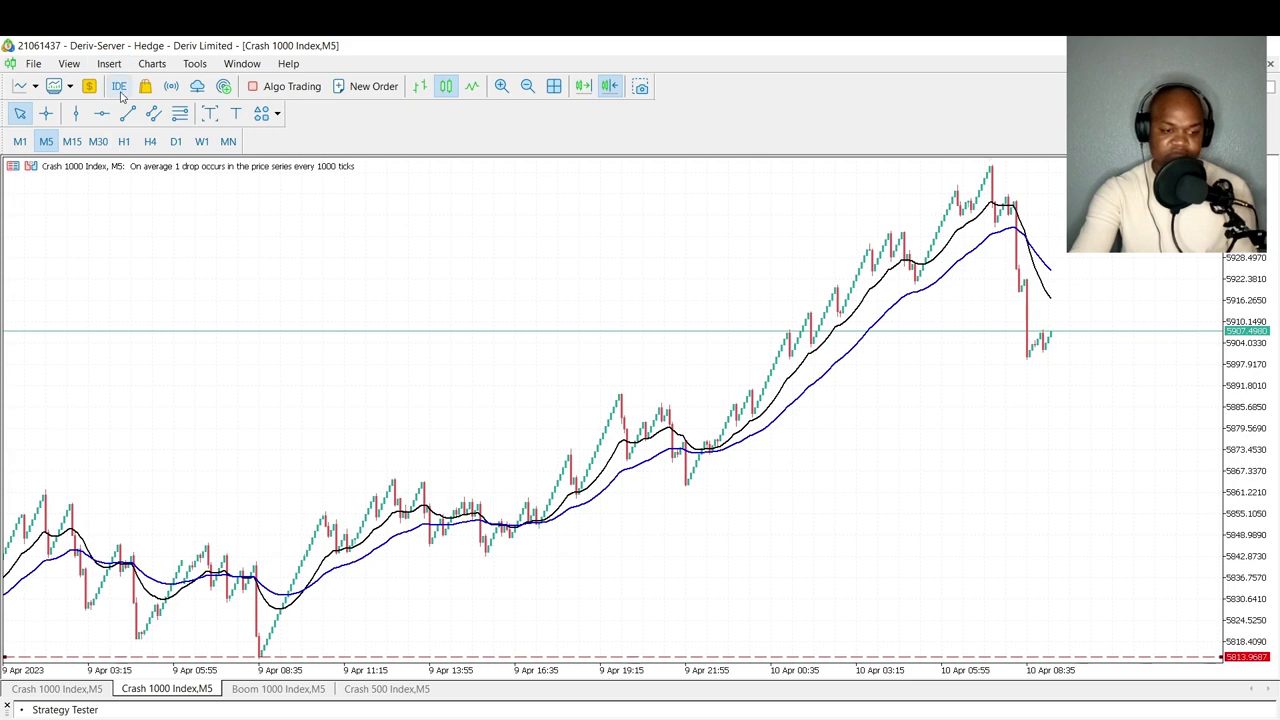
Draw an arrowed line pointing at the bullish moving average crossover just after 9 Apr 16:35
click(108, 66)
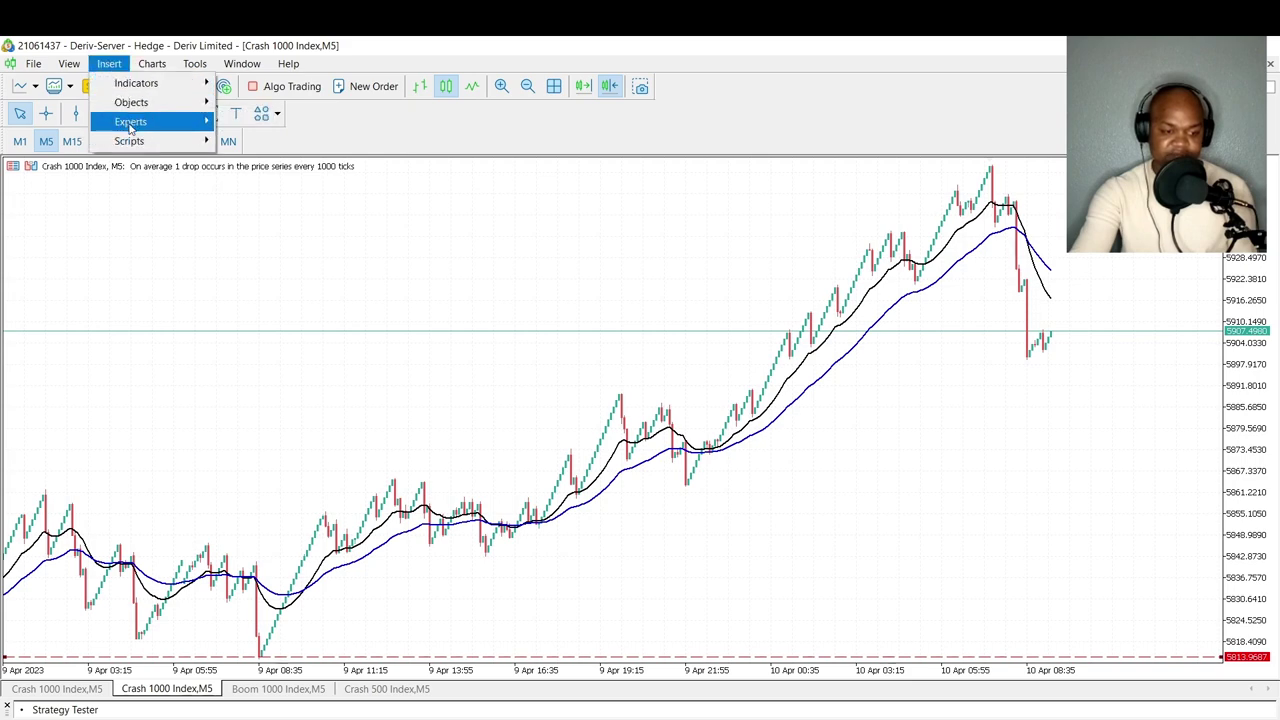
mouse_move(128, 104)
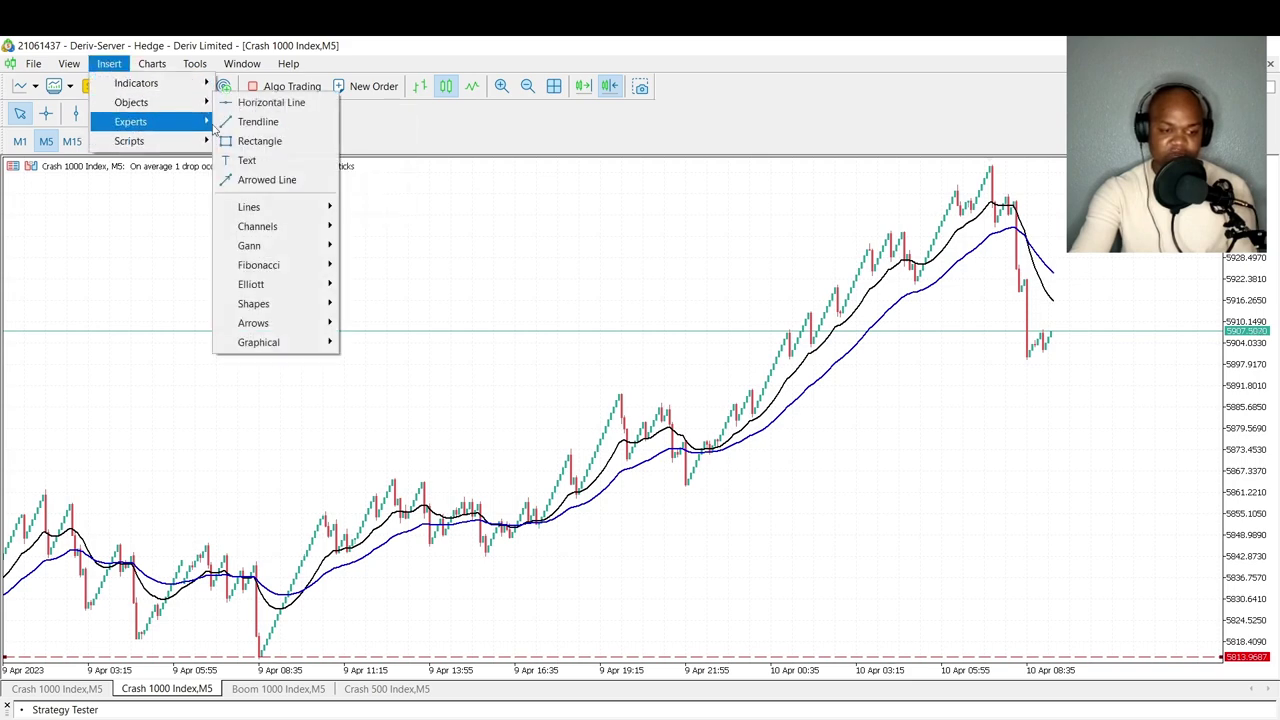
click(265, 179)
drag(790, 536, 532, 522)
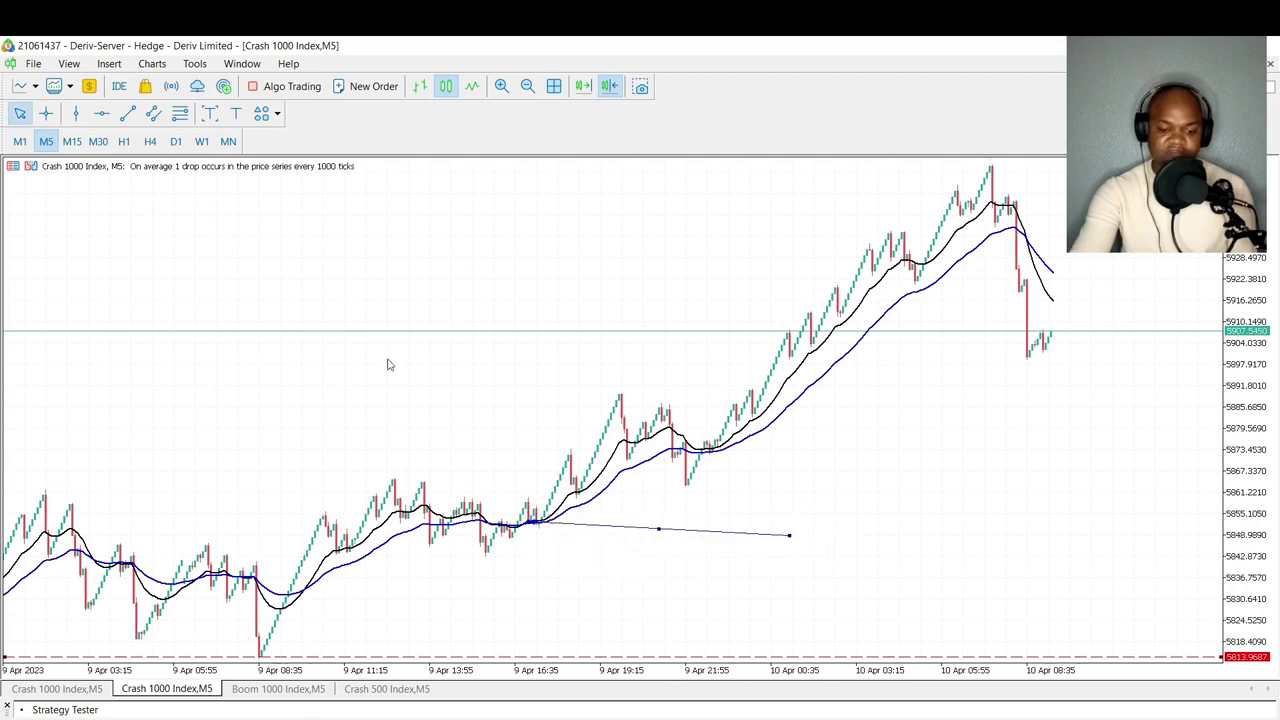
Add a blue text label BUY and place it at the tail of the arrowed line
click(236, 113)
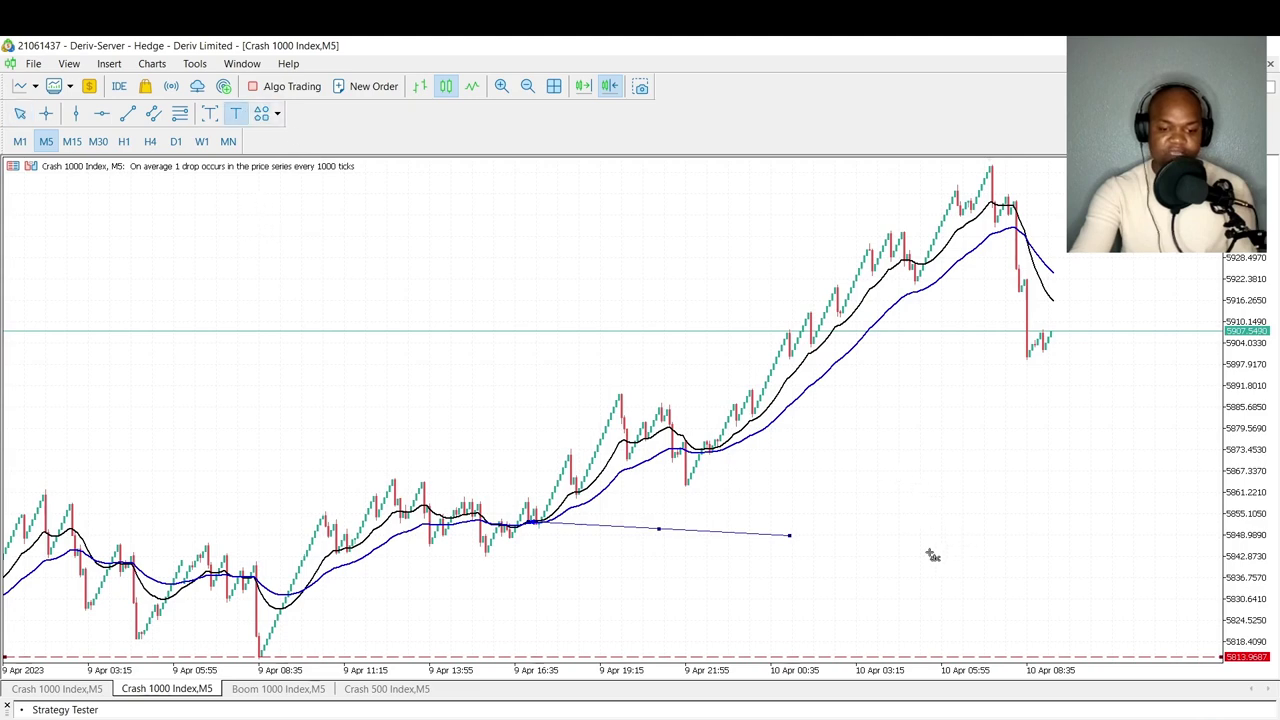
click(825, 543)
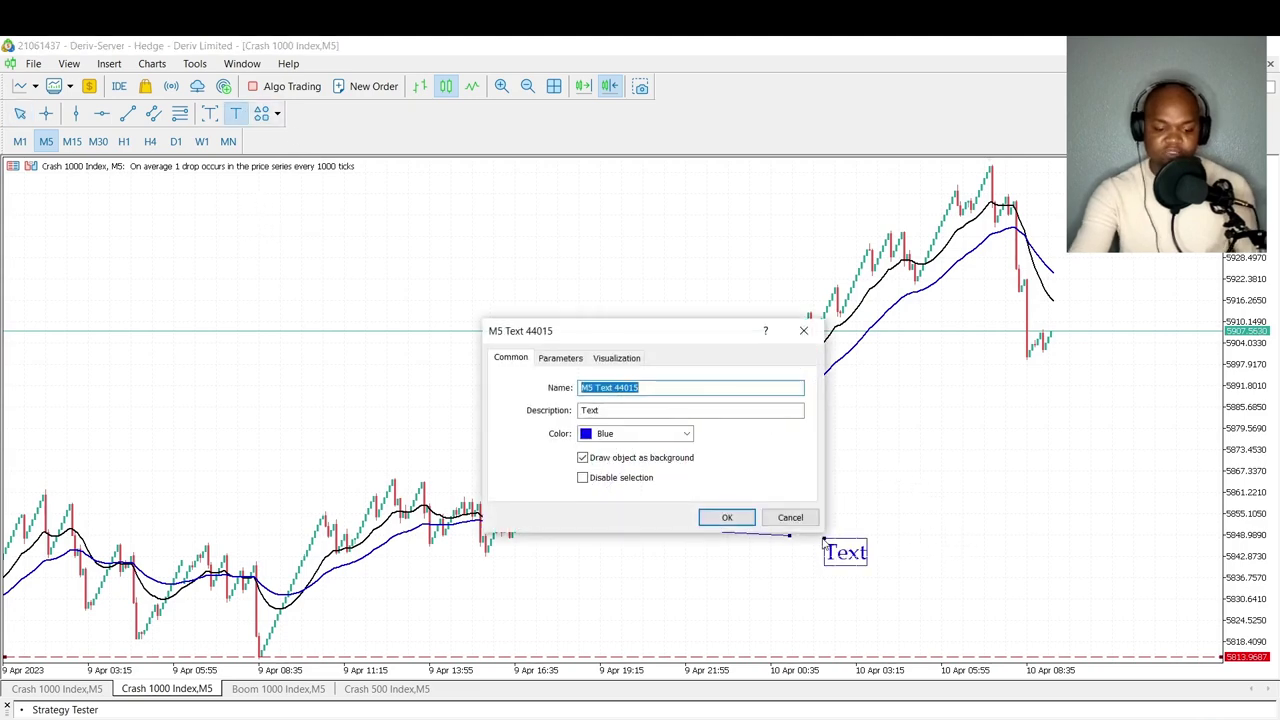
double_click(606, 411)
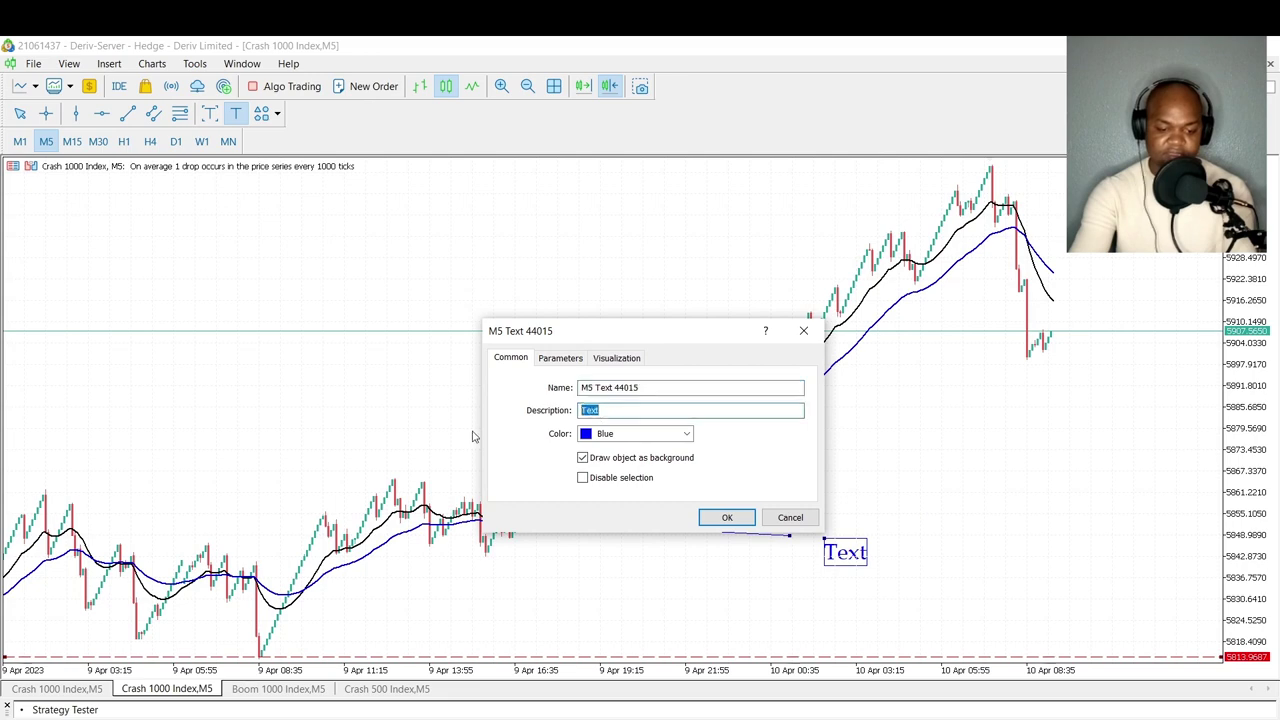
text(BUY)
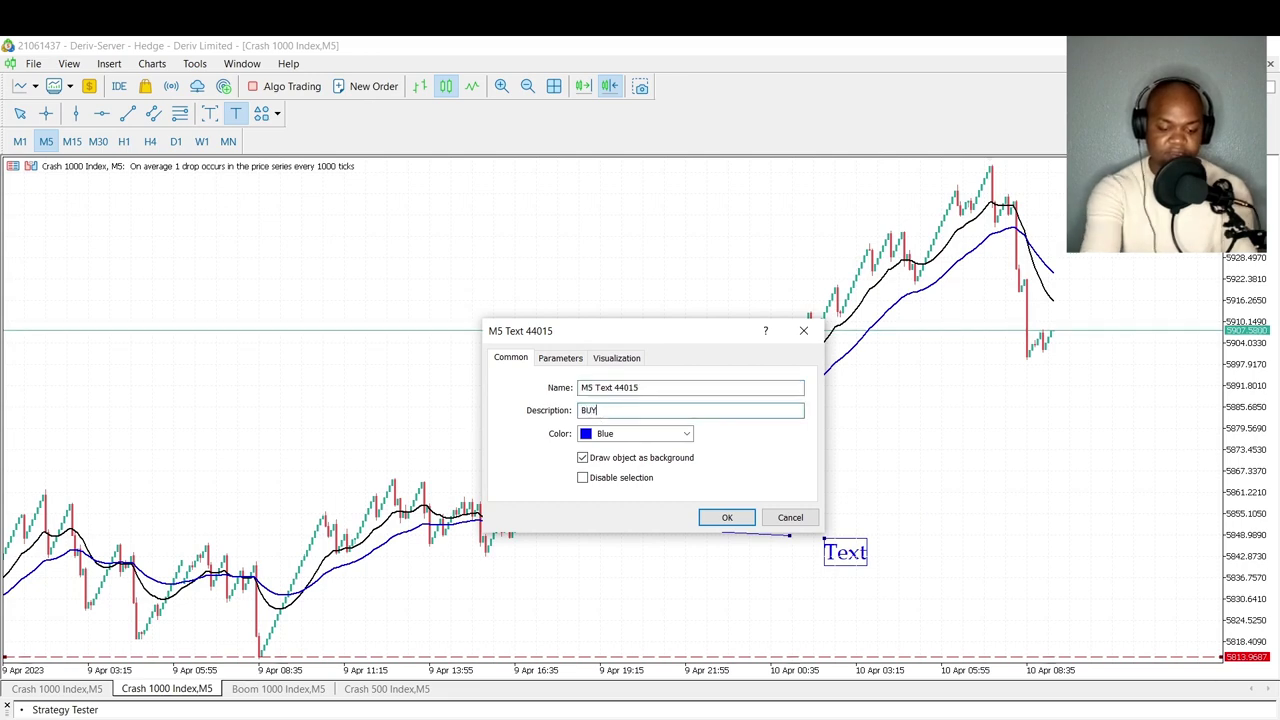
click(727, 517)
click(826, 540)
drag(826, 540, 792, 537)
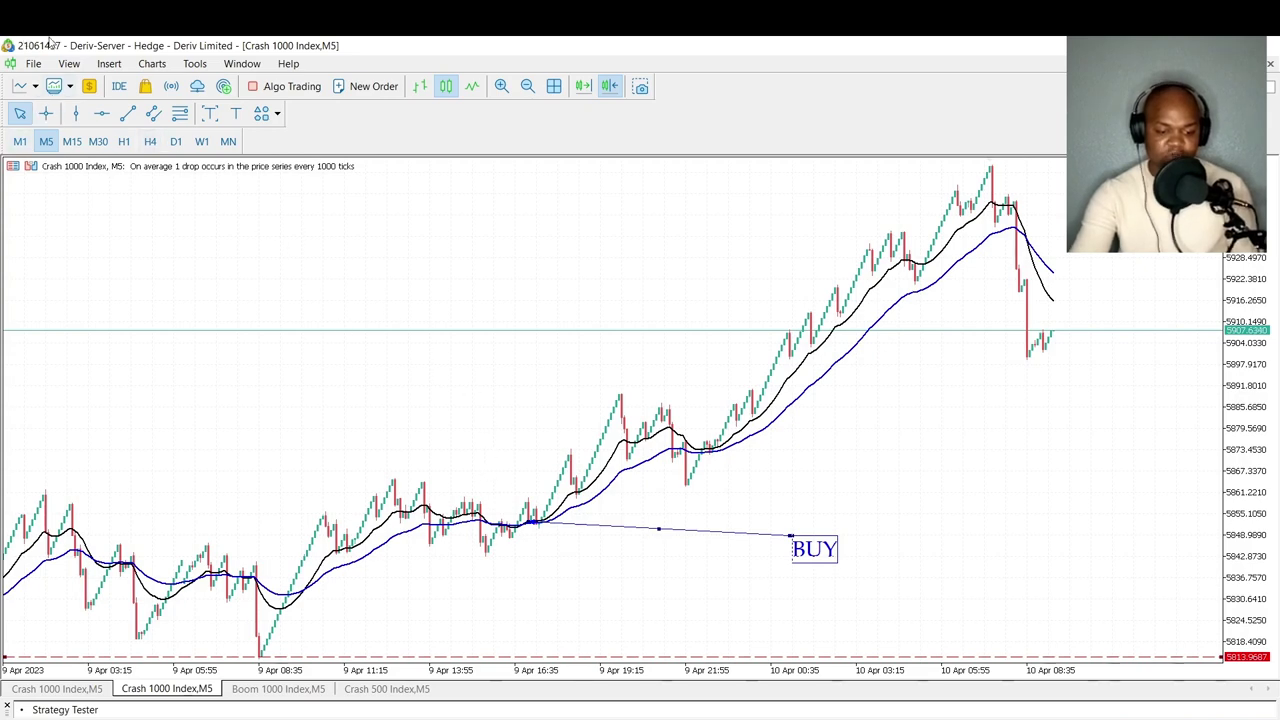
Gauge the stop distance below the buy crossover and place a horizontal line there at about 5837.14
click(45, 113)
drag(490, 503, 502, 585)
click(45, 113)
click(101, 113)
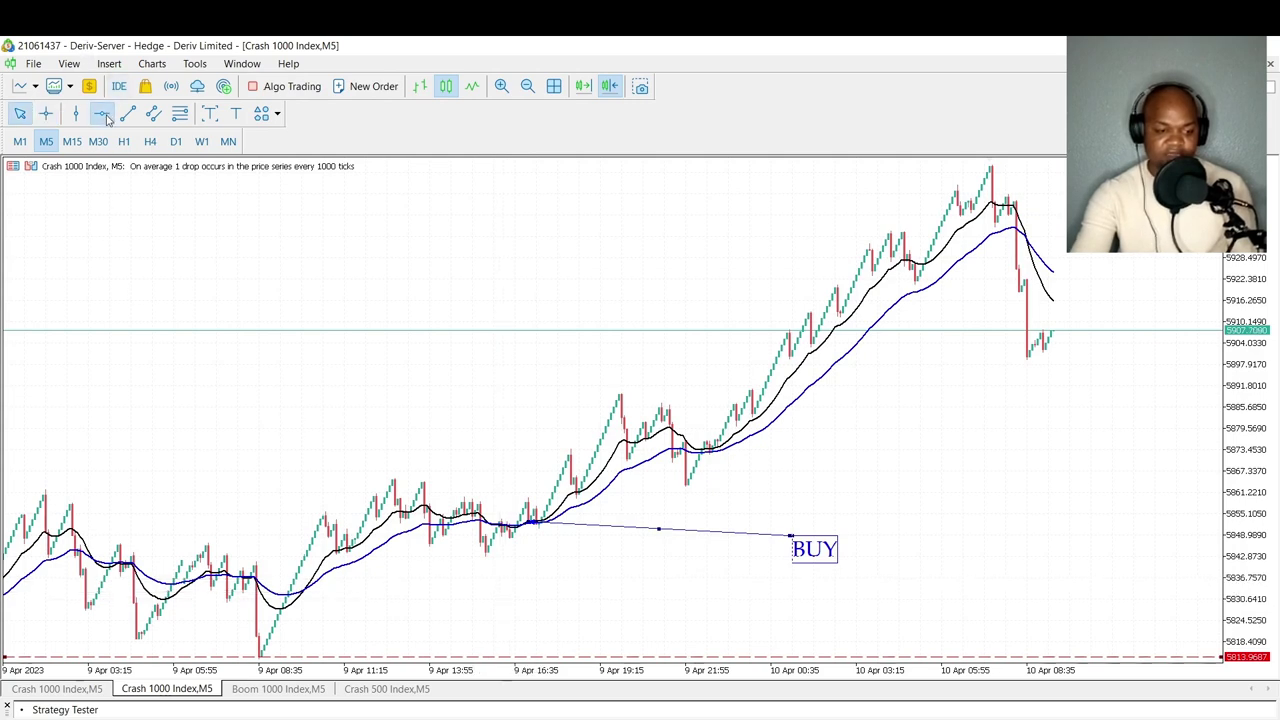
click(440, 577)
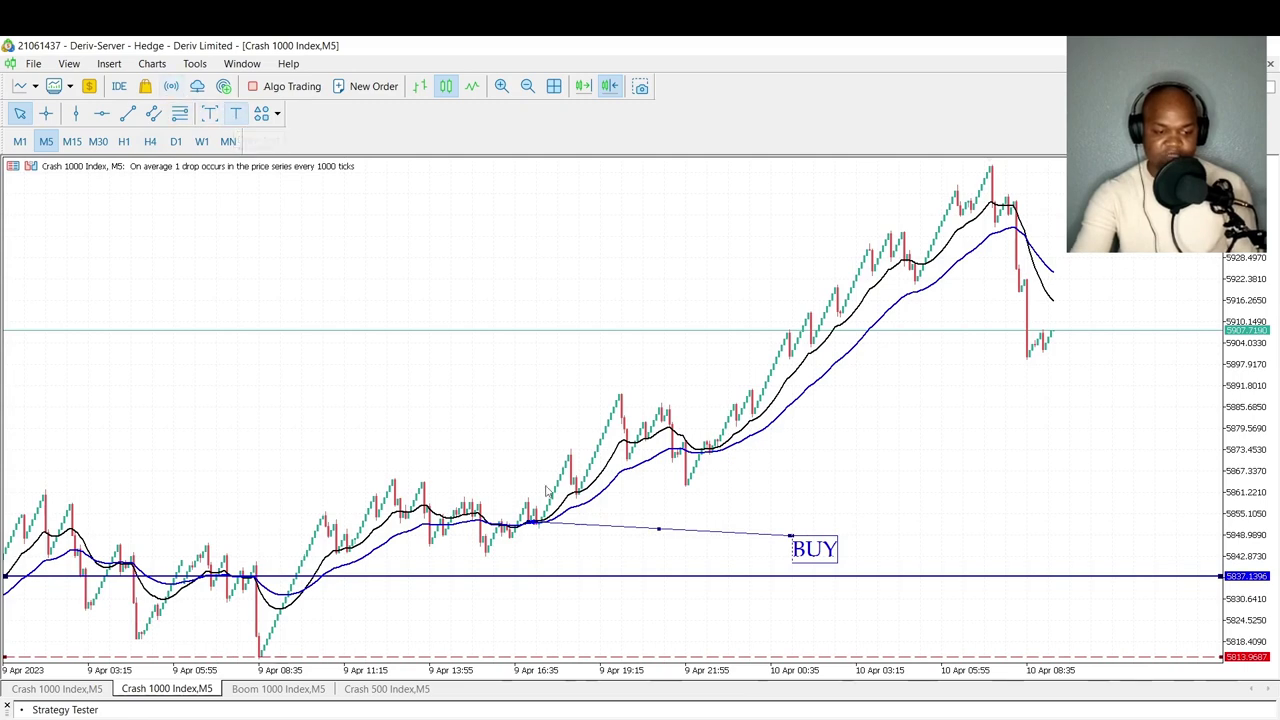
Add a red text label STOP LOSS just below the new horizontal line
click(236, 113)
click(477, 597)
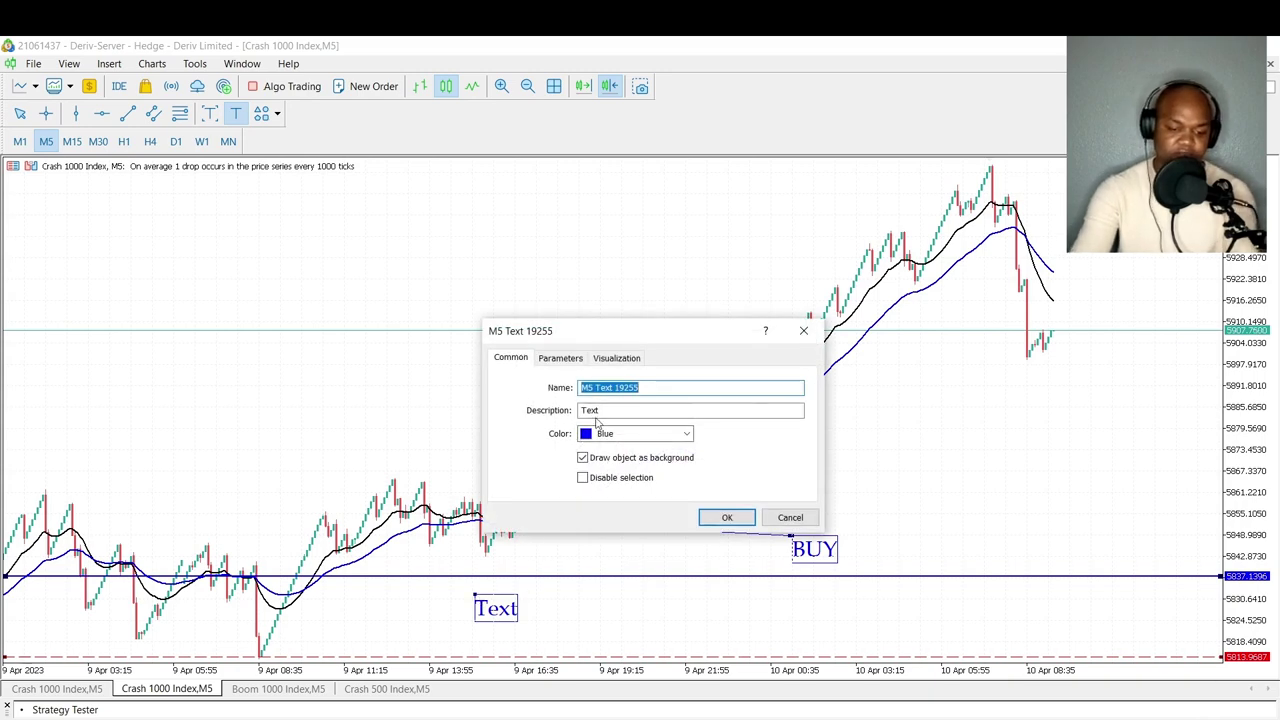
key(Tab)
text(ST)
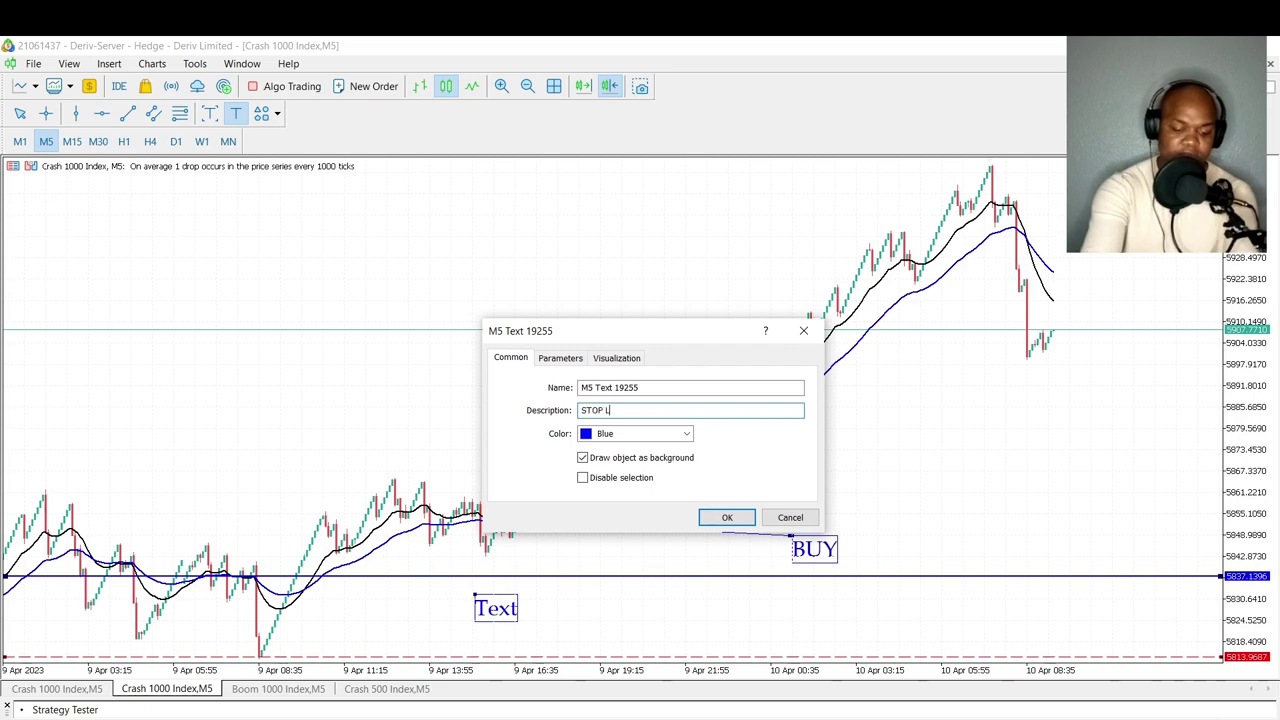
click(687, 436)
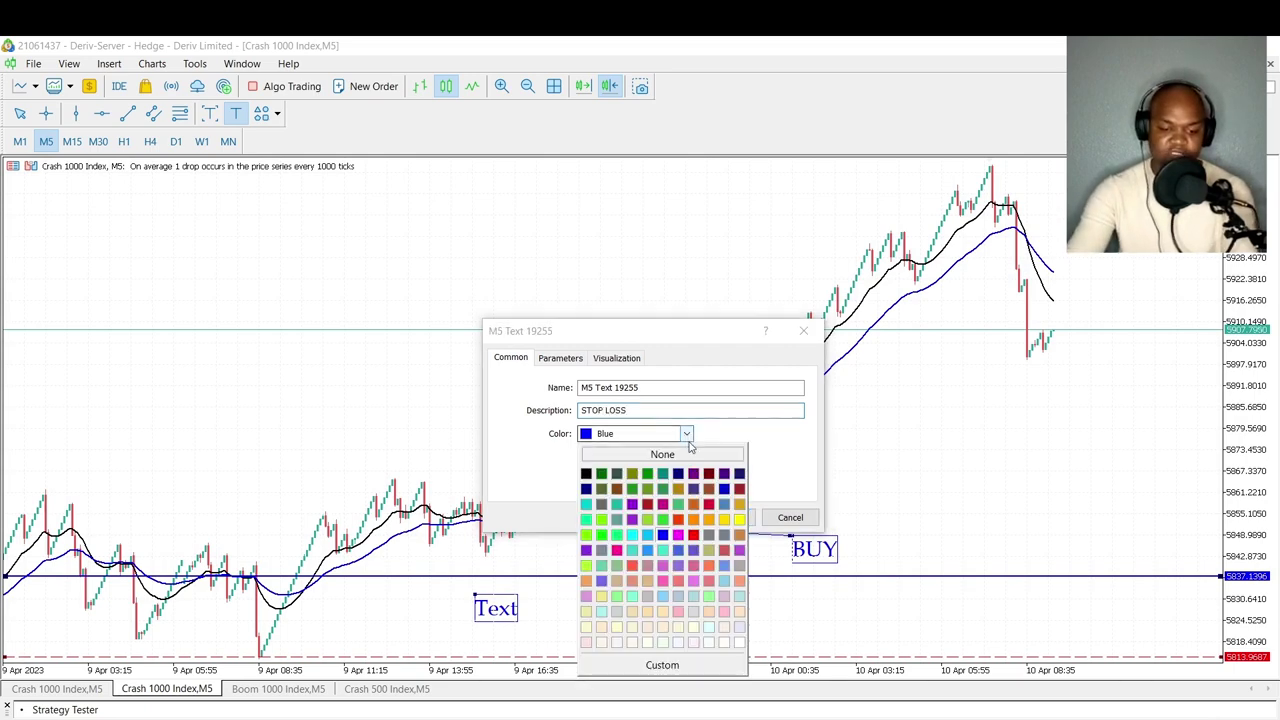
click(694, 535)
click(726, 518)
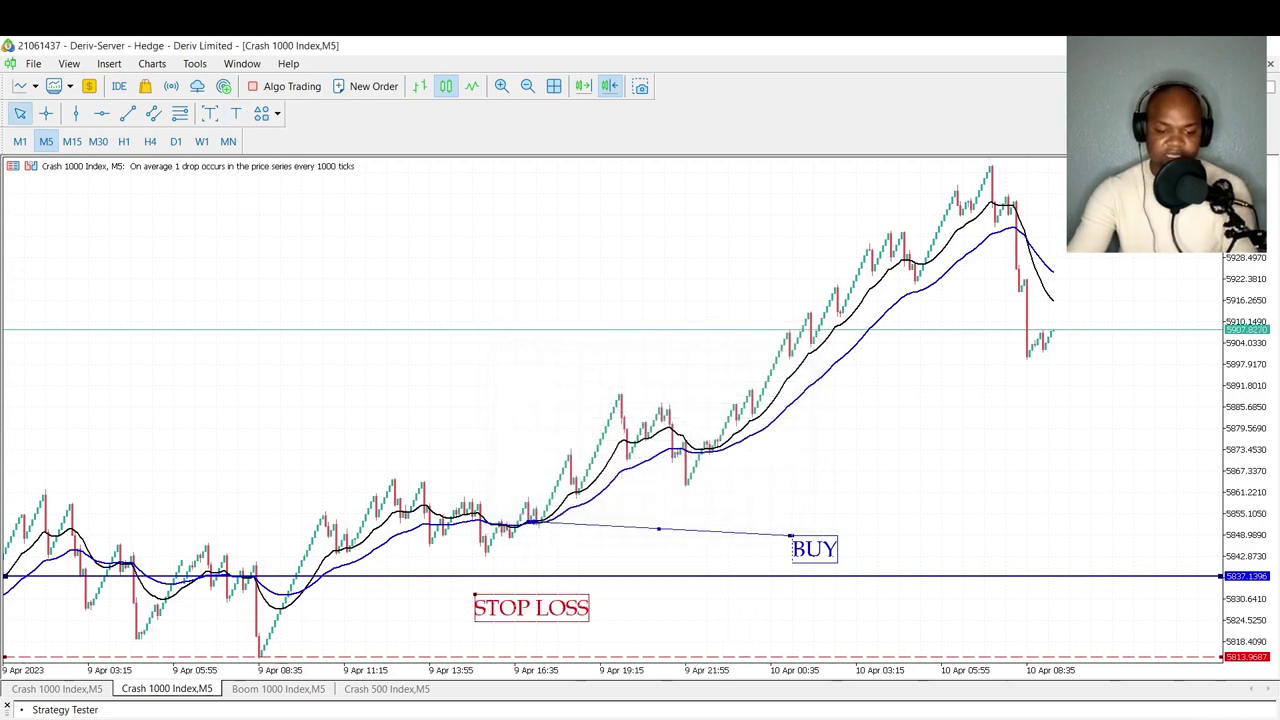
Draw an arrowed line pointing at the bearish moving average crossover near 10 Apr 08:35
click(46, 113)
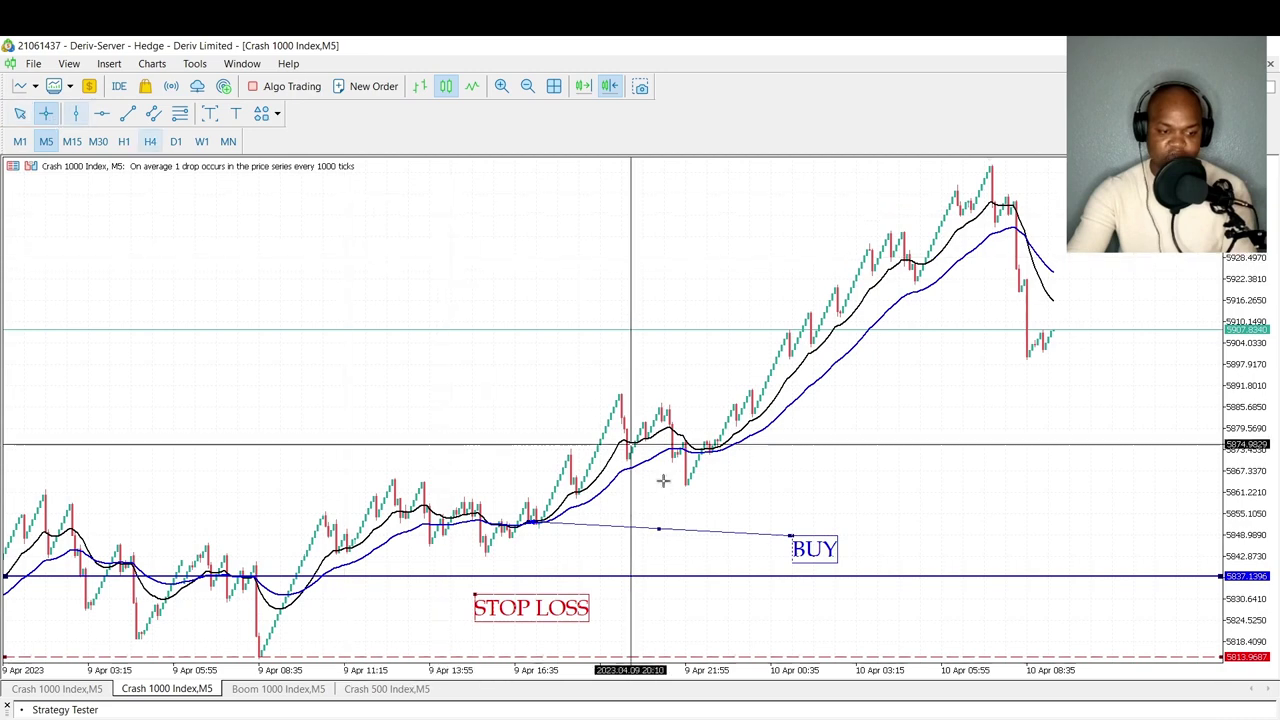
key(Escape)
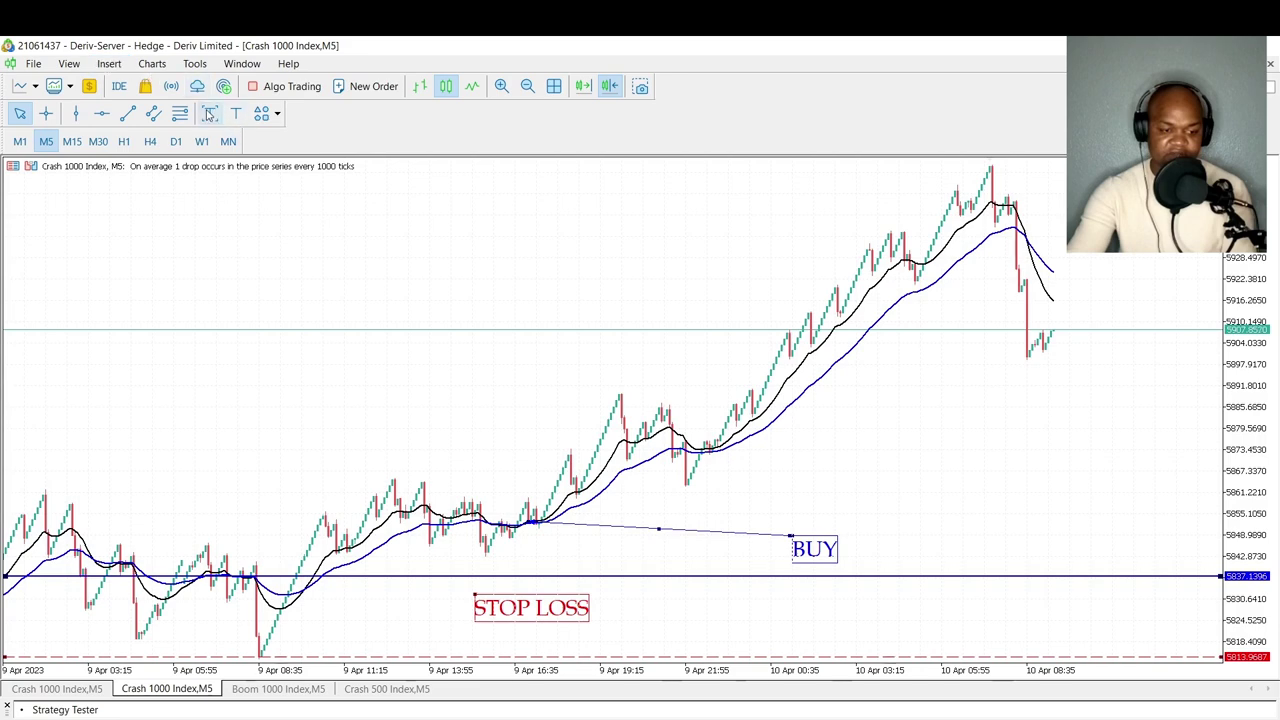
click(109, 63)
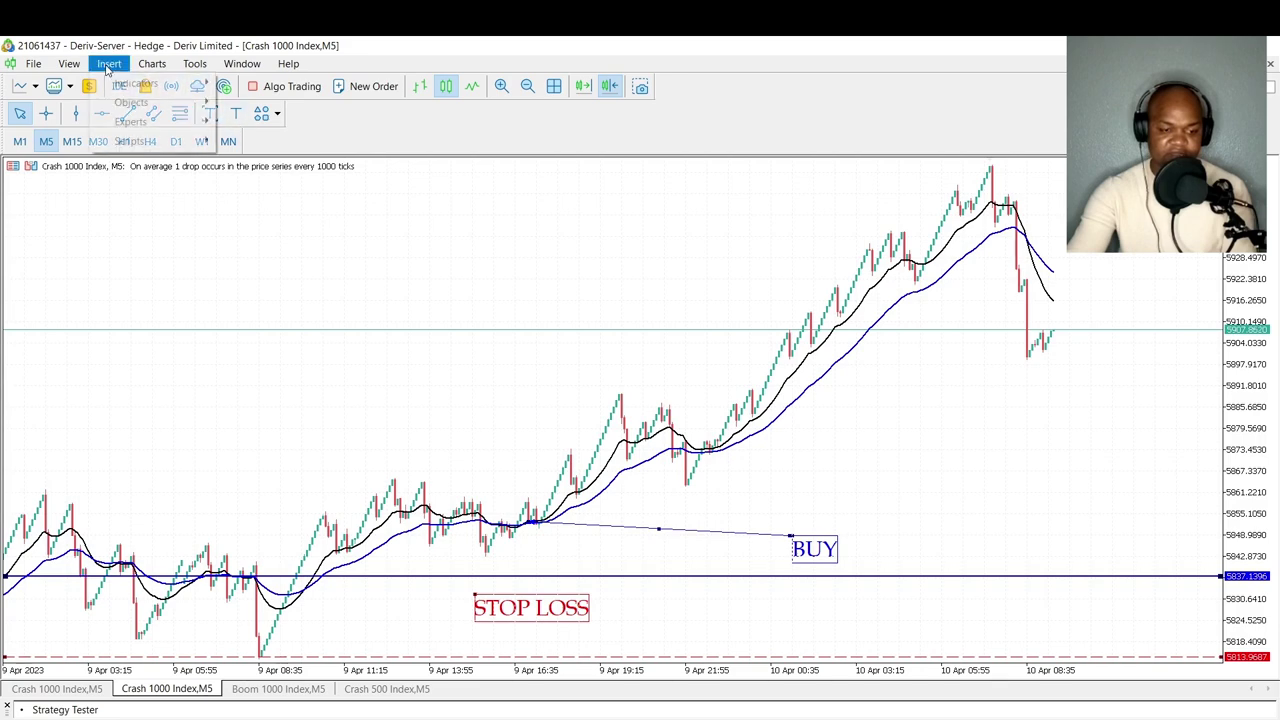
mouse_move(146, 110)
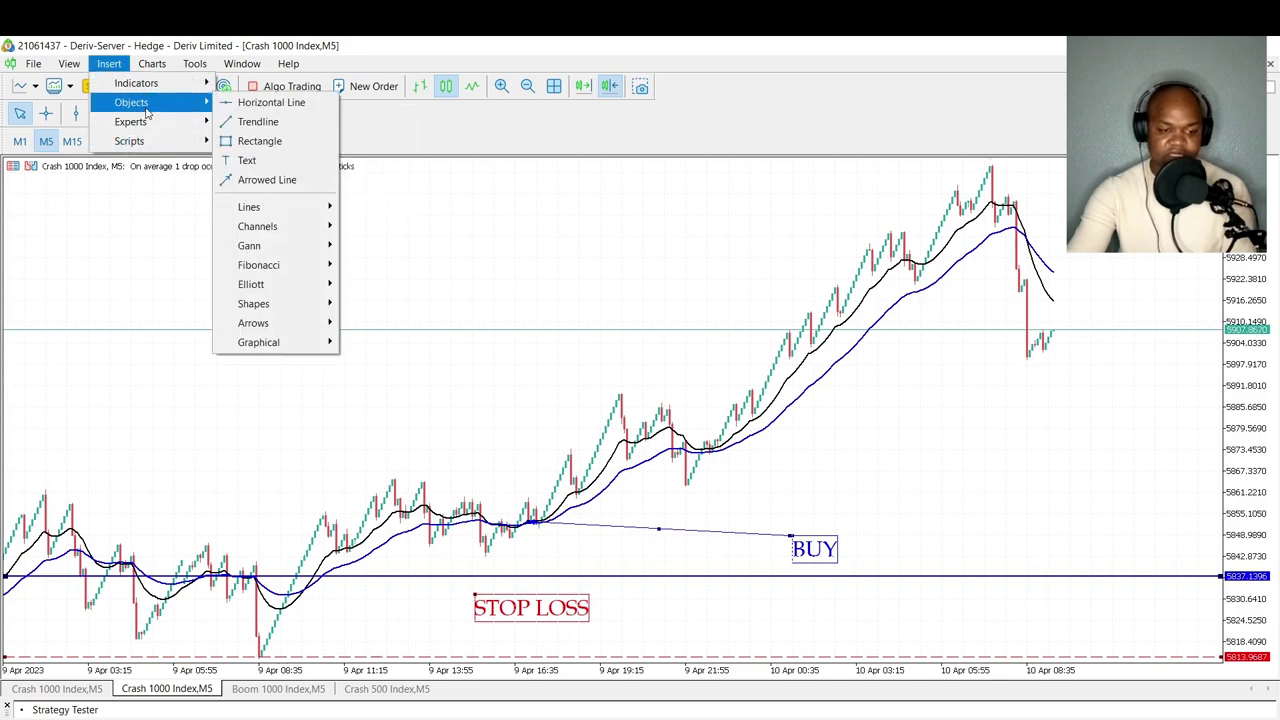
click(255, 179)
drag(1068, 212, 1034, 243)
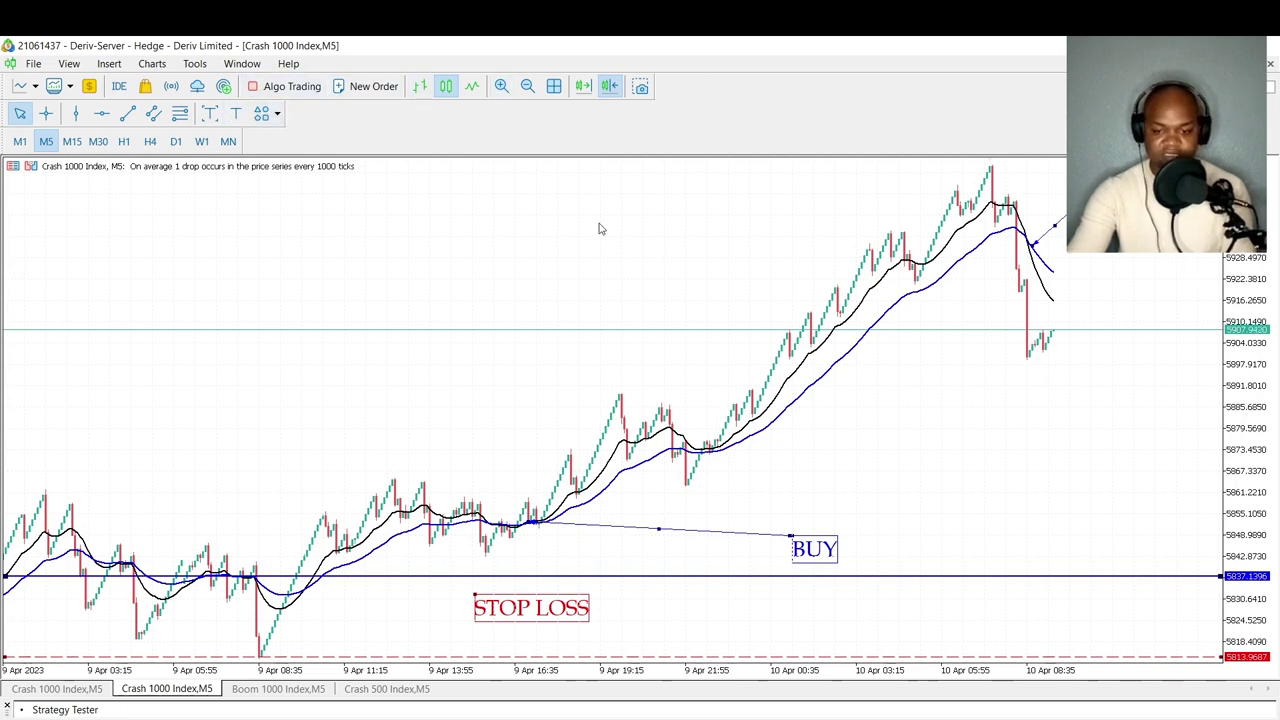
Add a red text label TAKE PROFIT near the tail of the arrowed line at the bearish crossover
click(236, 113)
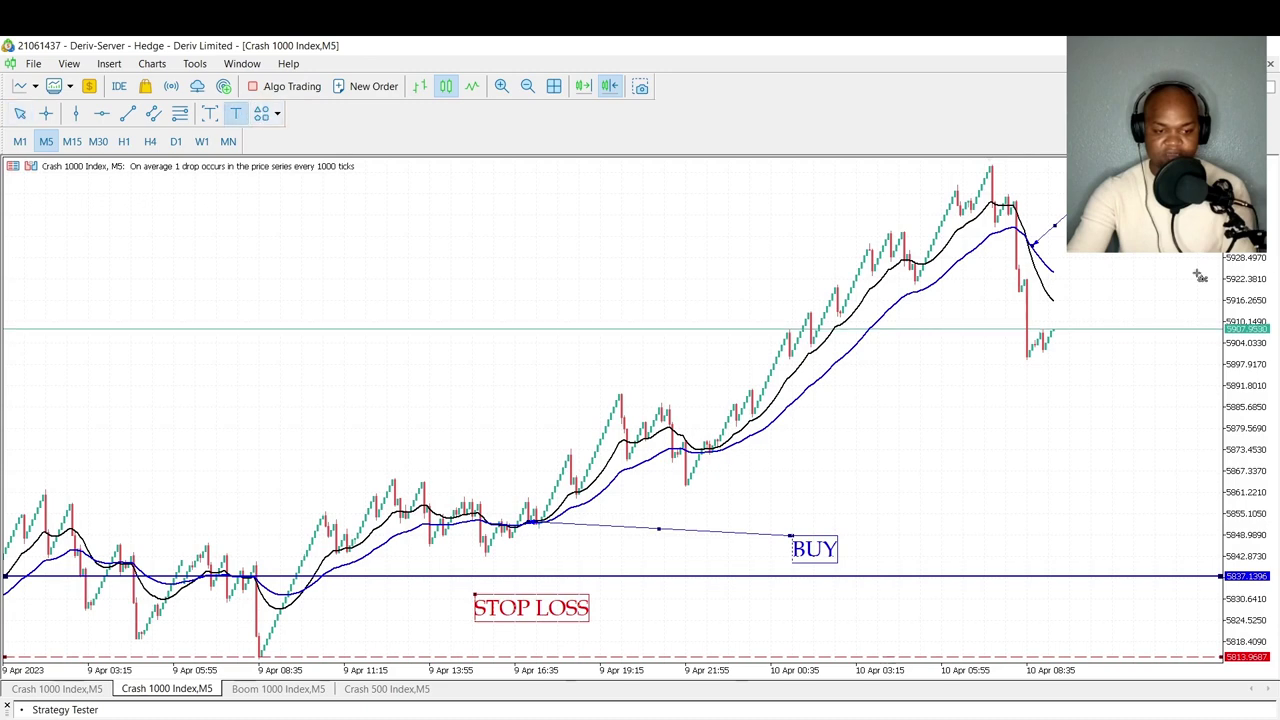
click(1113, 262)
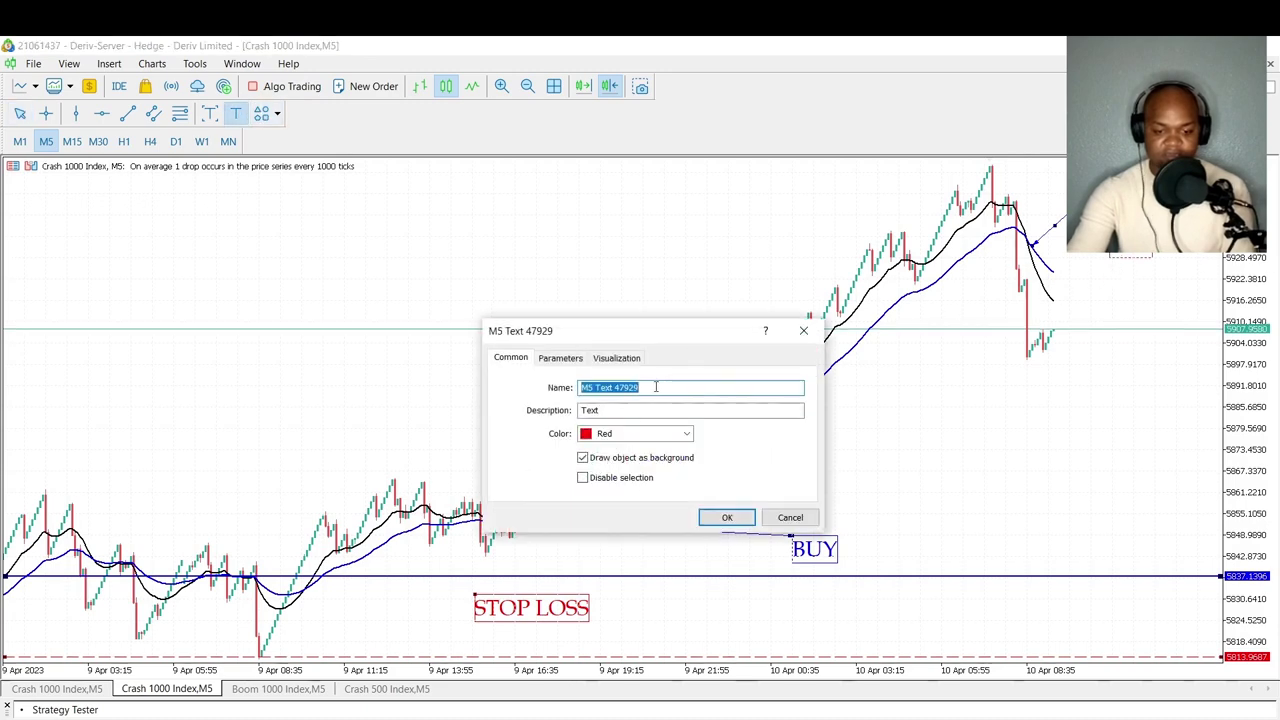
click(620, 410)
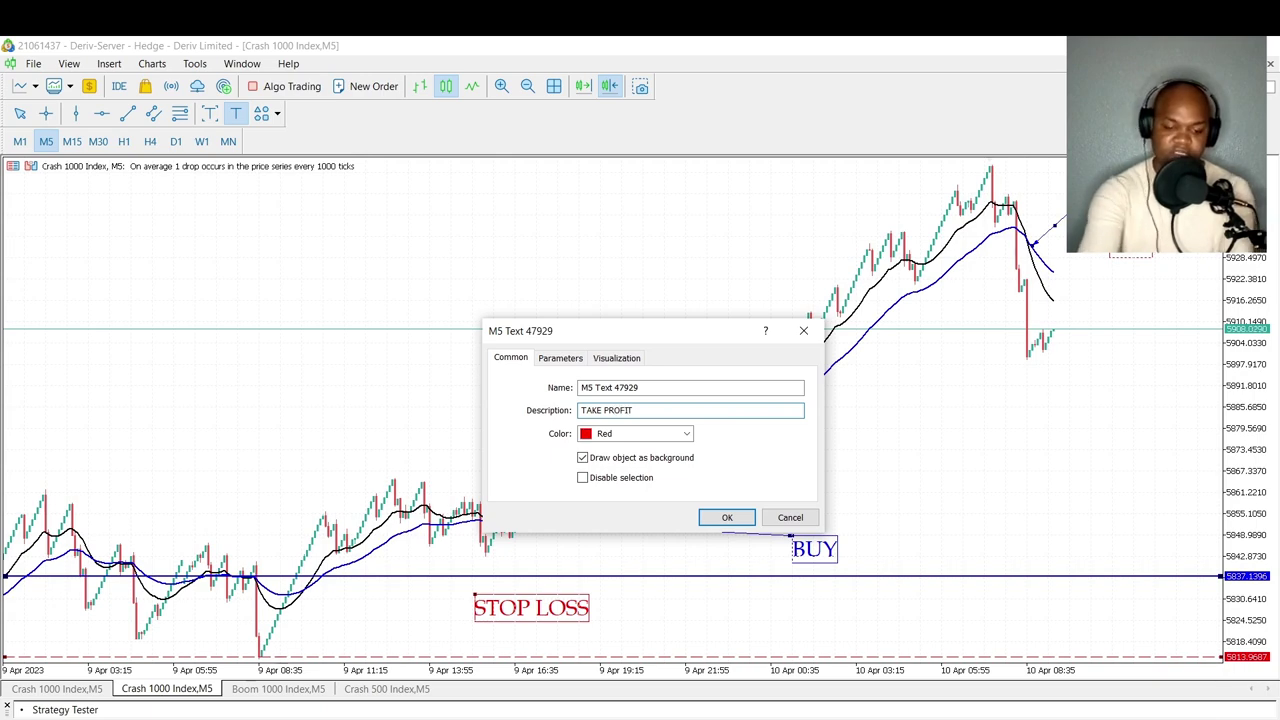
click(728, 516)
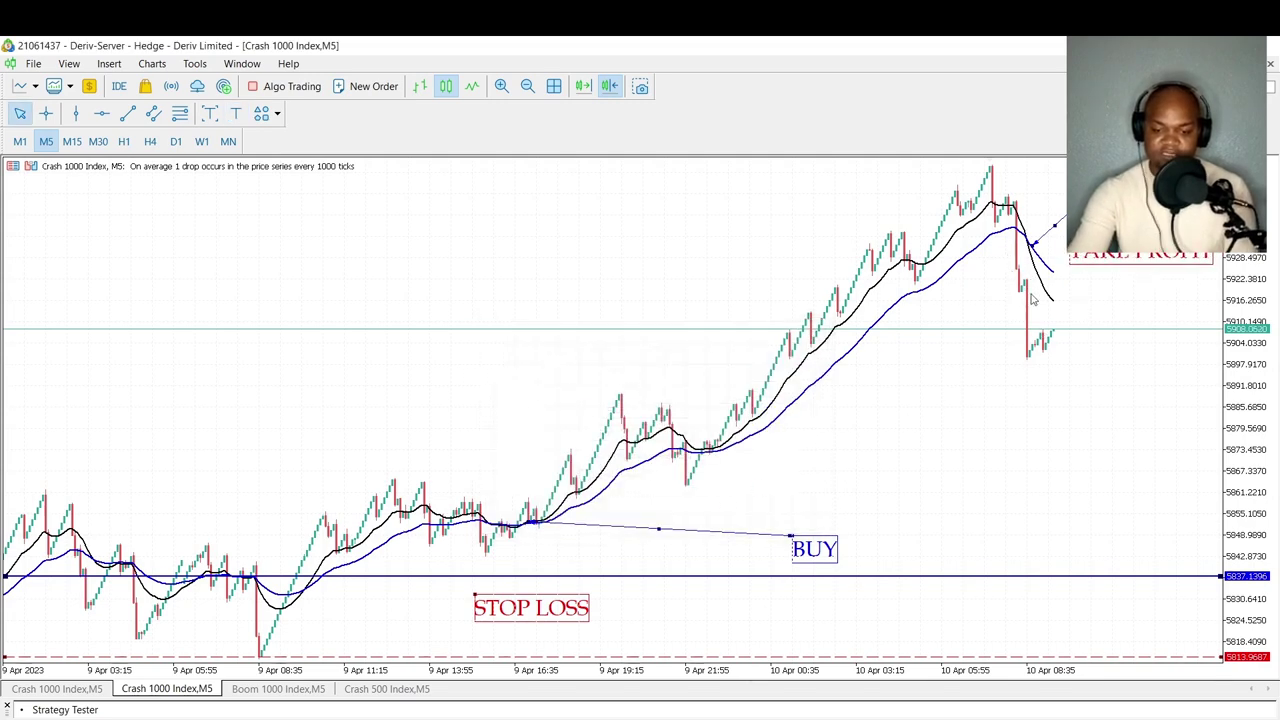
Mark the exit with a vertical line at 10 Apr 08:34 and a horizontal line at about 5921.43
scroll(3, 262, up, 2)
click(75, 113)
drag(1000, 285, 1032, 290)
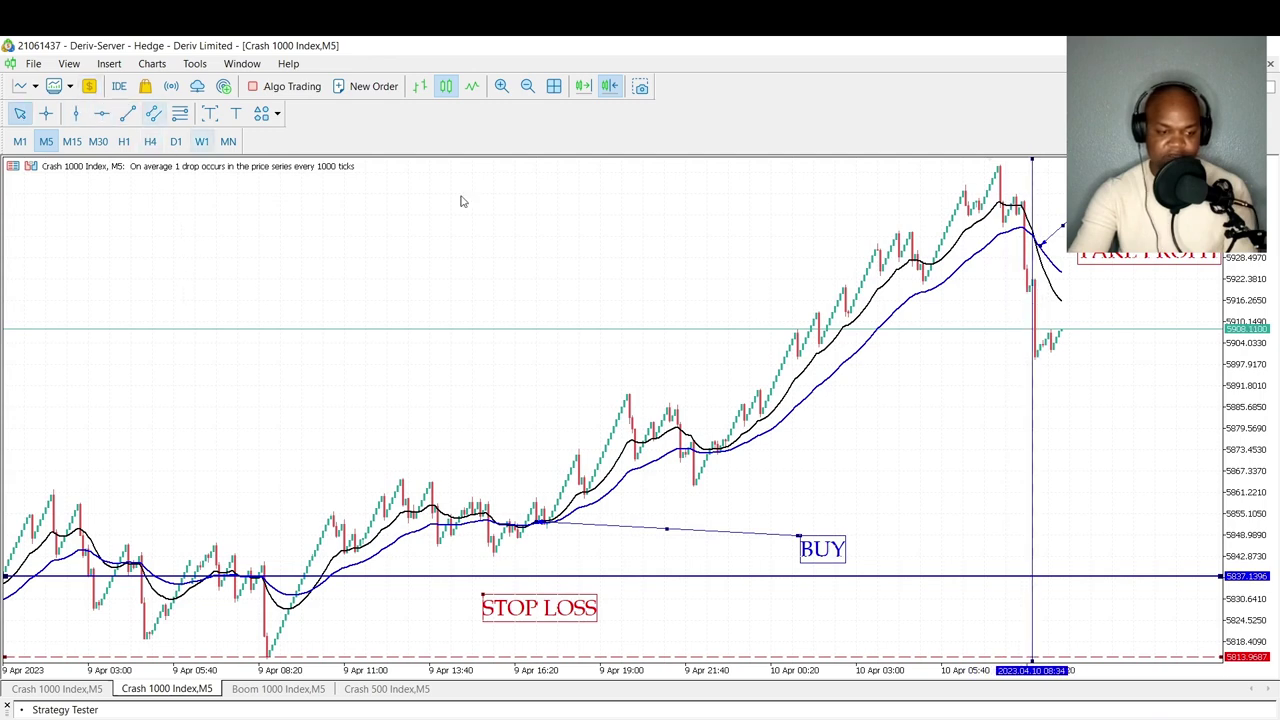
click(102, 113)
drag(833, 308, 843, 285)
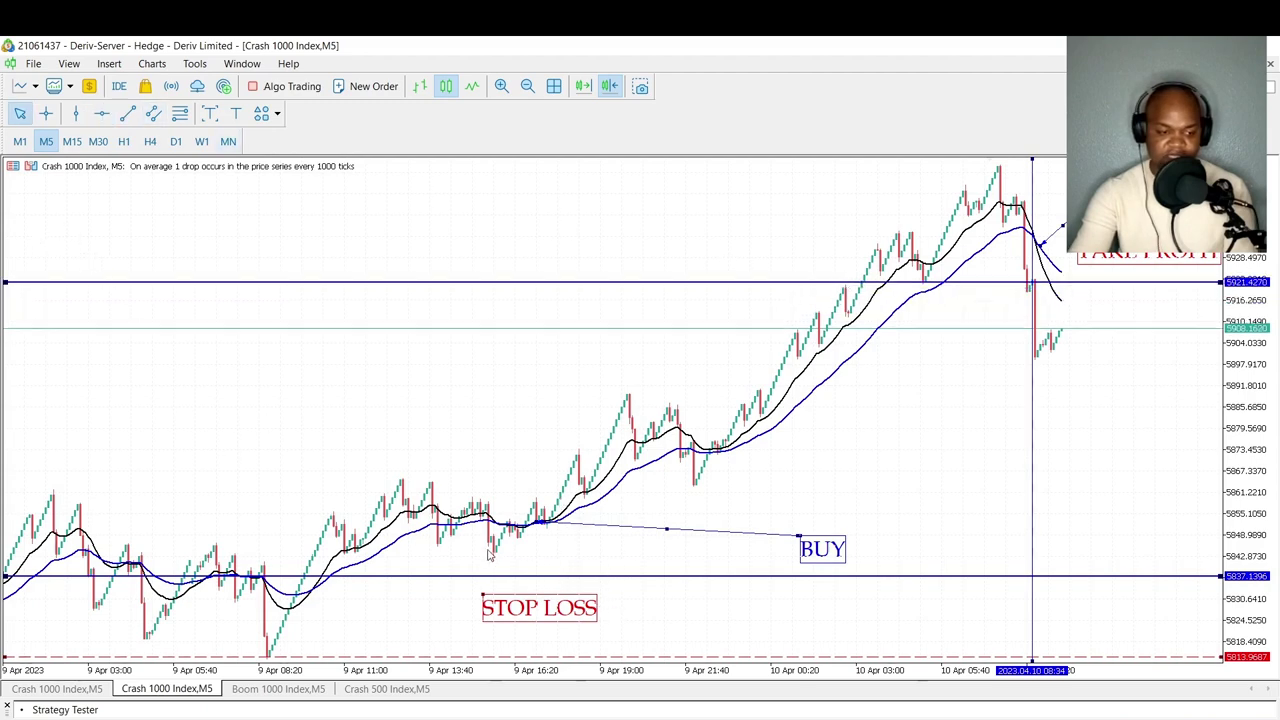
Restyle the stop loss line at 5837.14 as a thin dashed red line
right_click(501, 577)
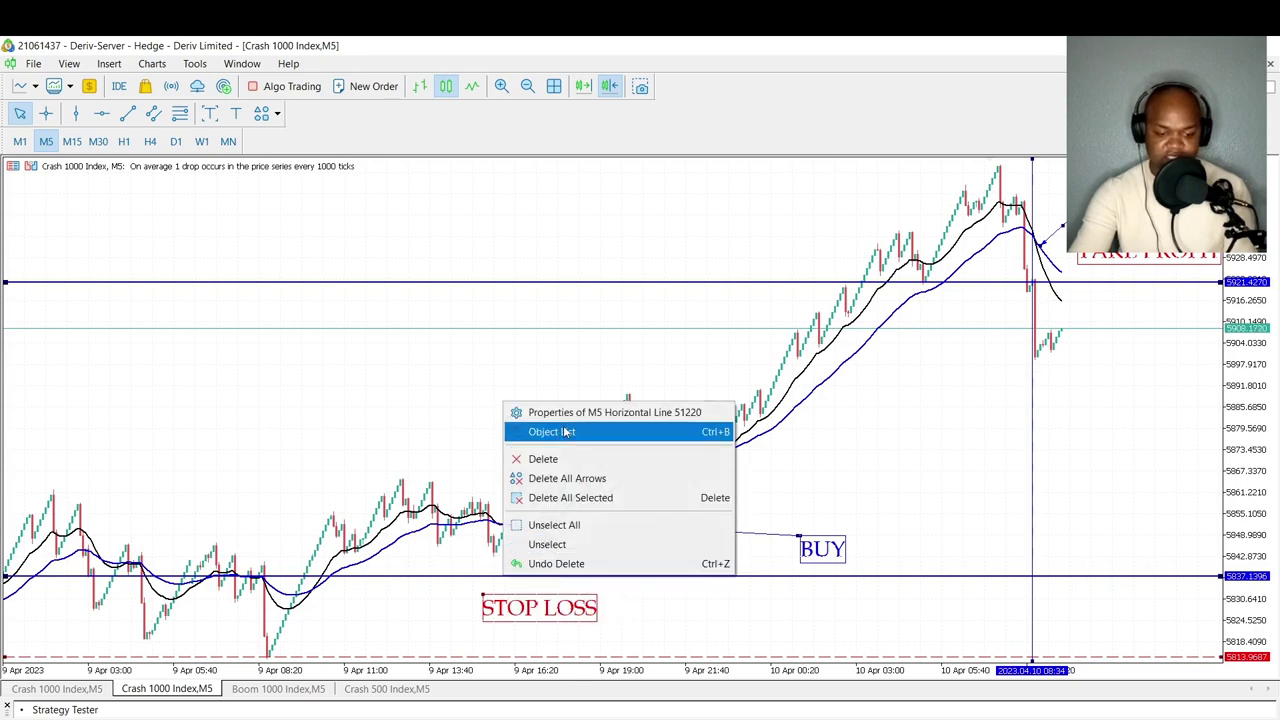
click(622, 411)
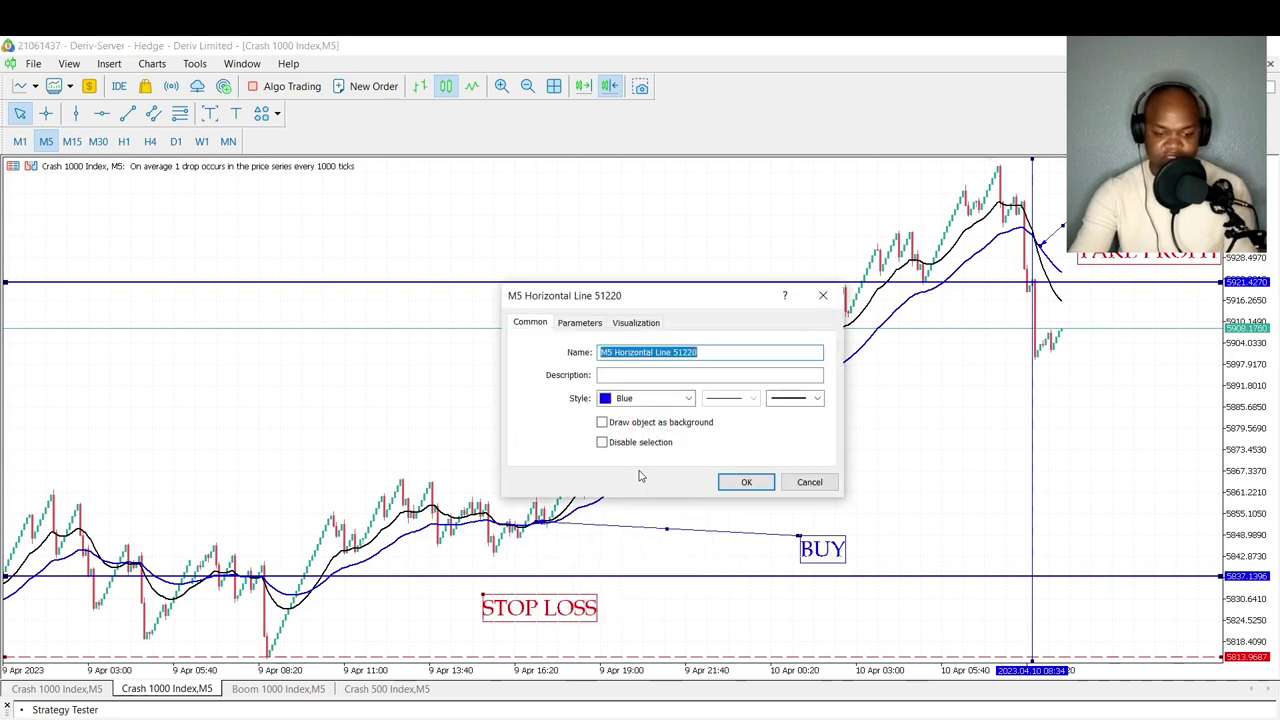
click(815, 397)
click(794, 417)
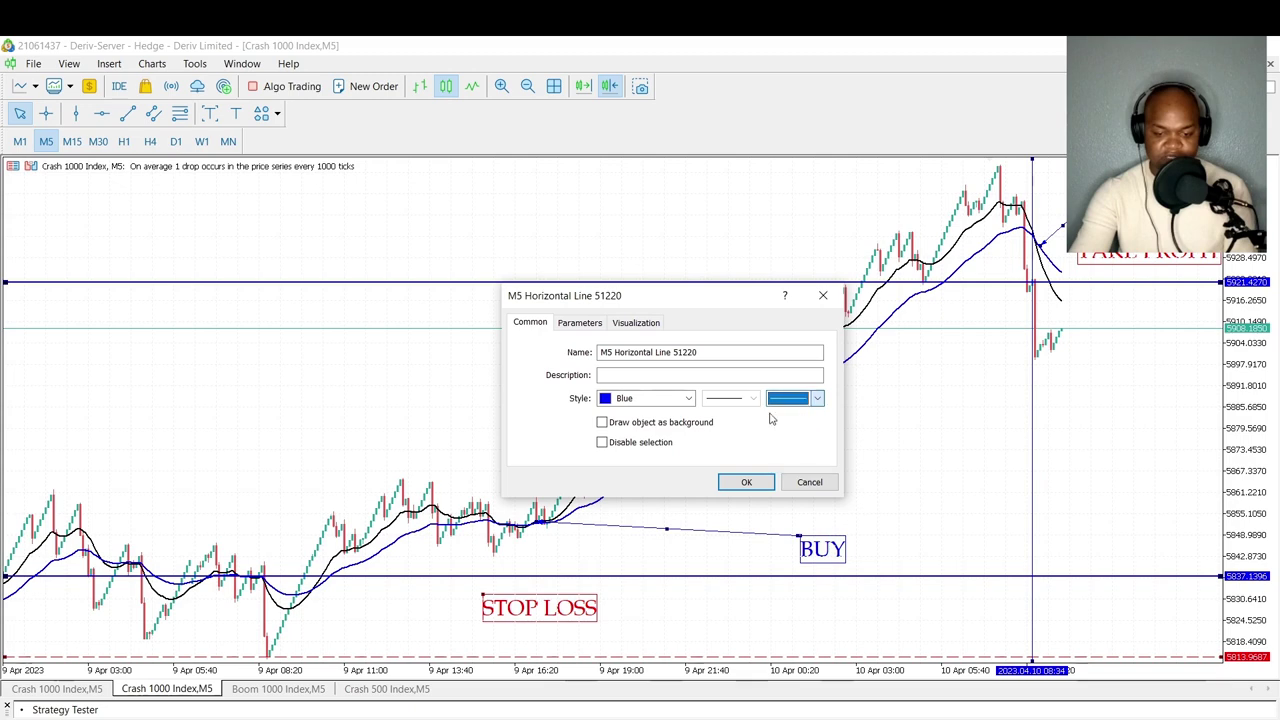
click(752, 399)
click(743, 425)
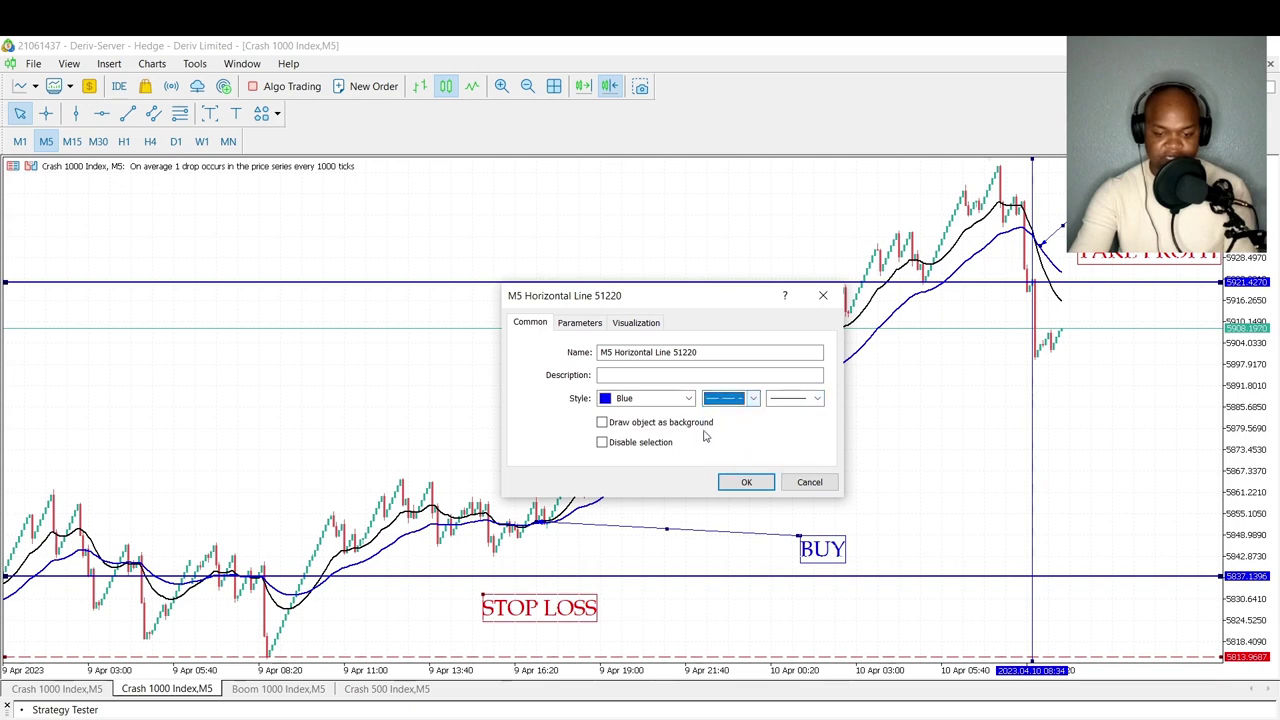
click(689, 399)
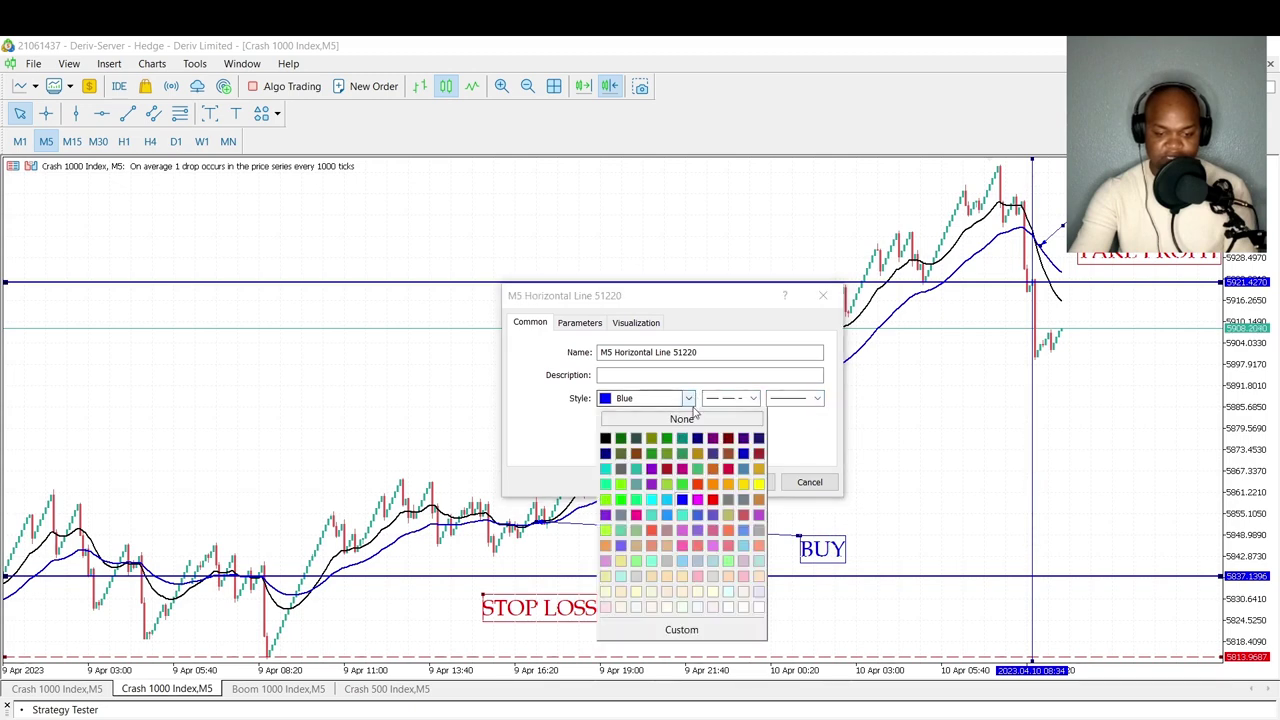
click(698, 500)
click(689, 400)
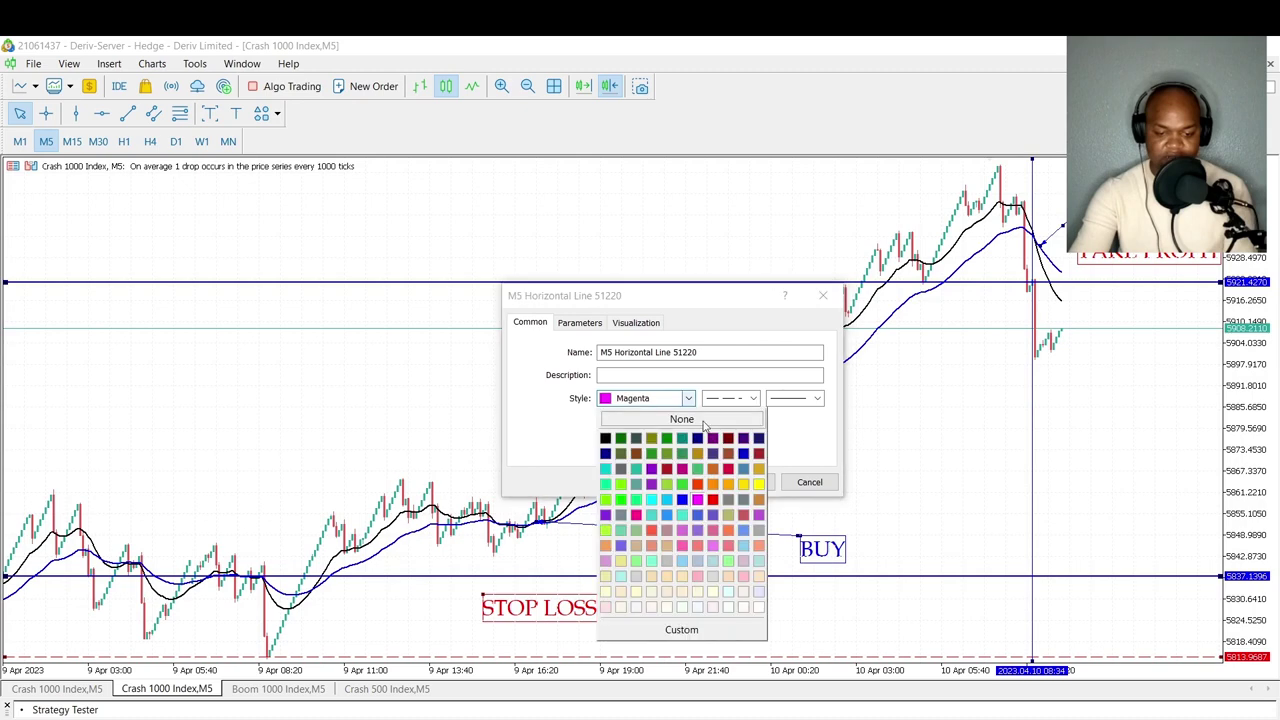
click(724, 500)
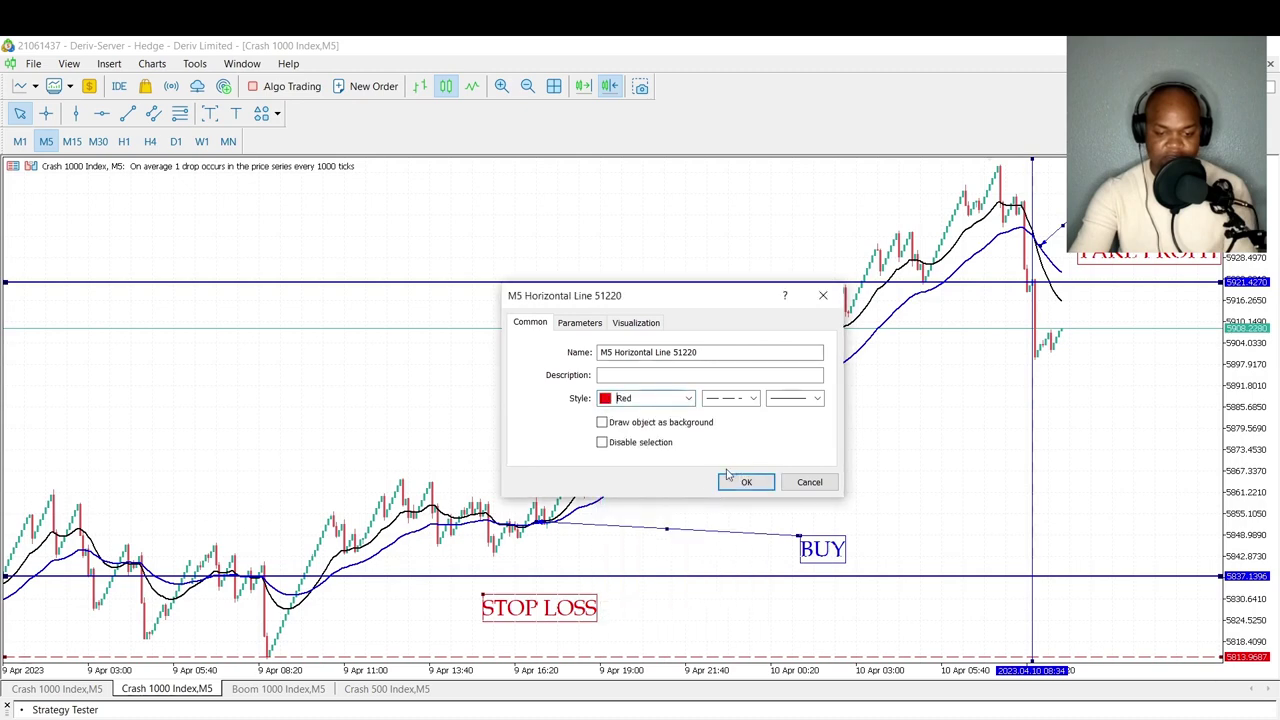
click(730, 484)
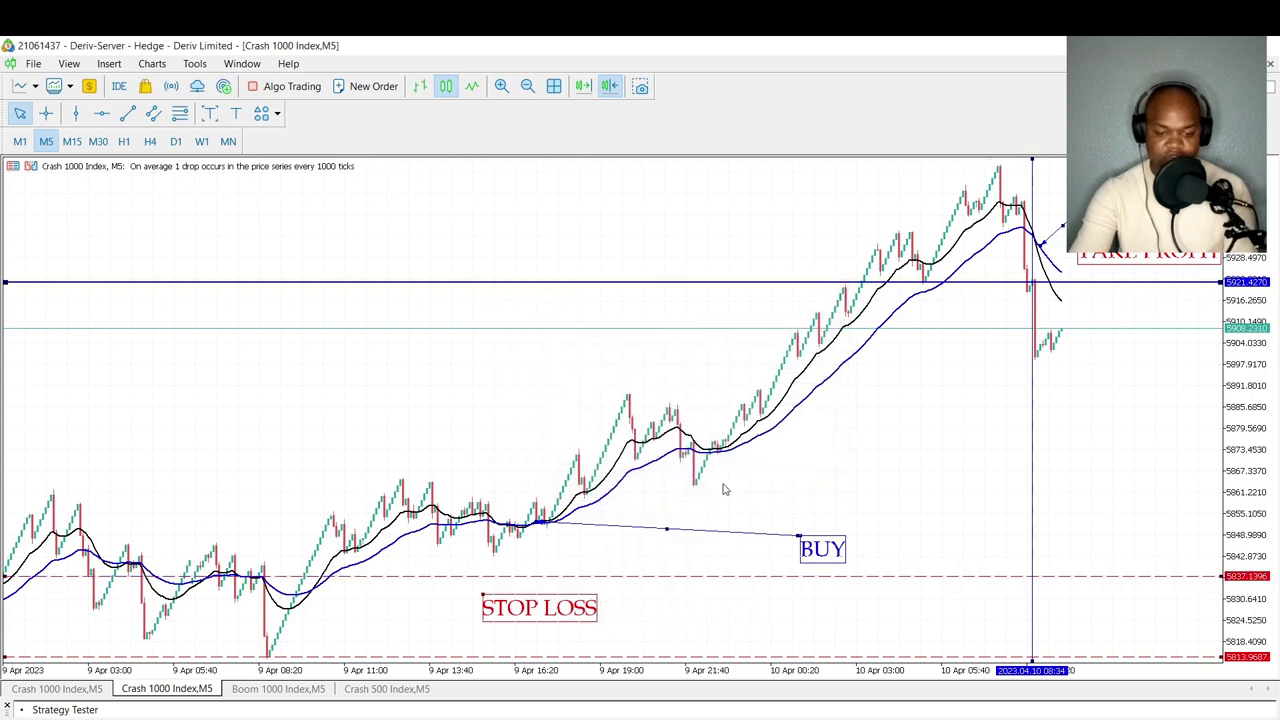
Place a horizontal line at the buy entry at about 5854.72 and style it as a thicker solid blue line
click(101, 113)
click(545, 515)
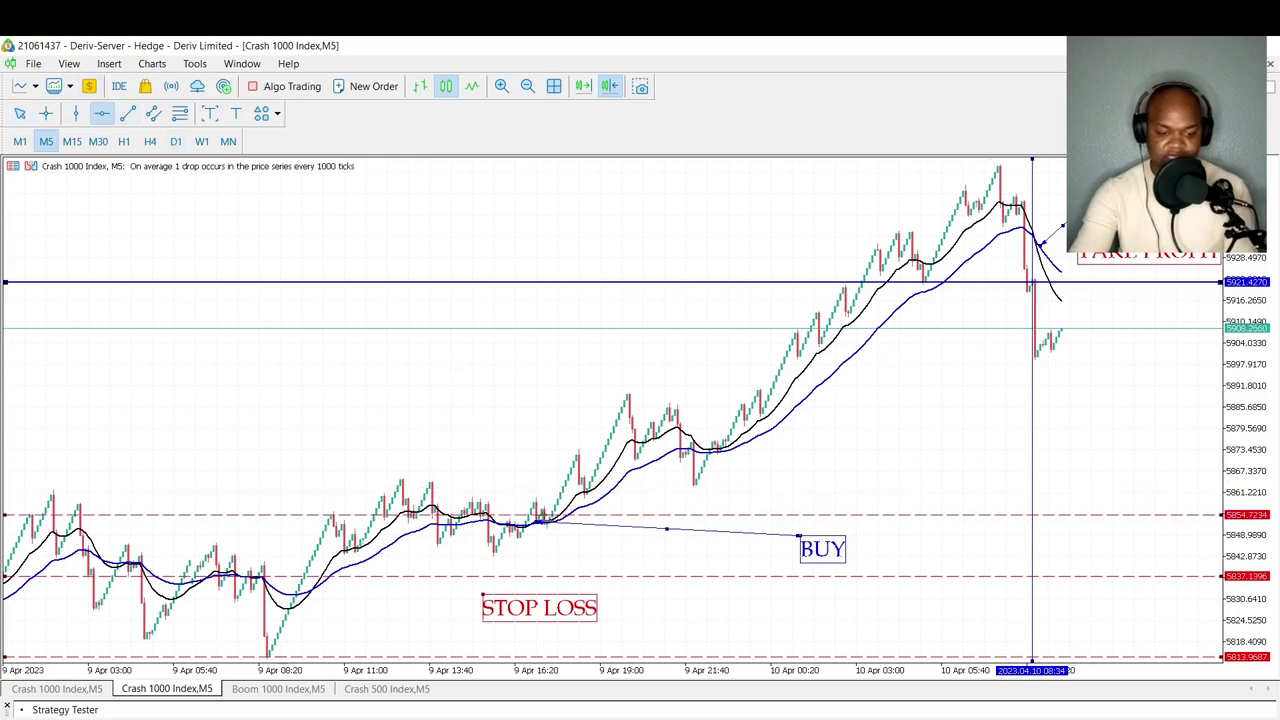
right_click(545, 515)
click(593, 525)
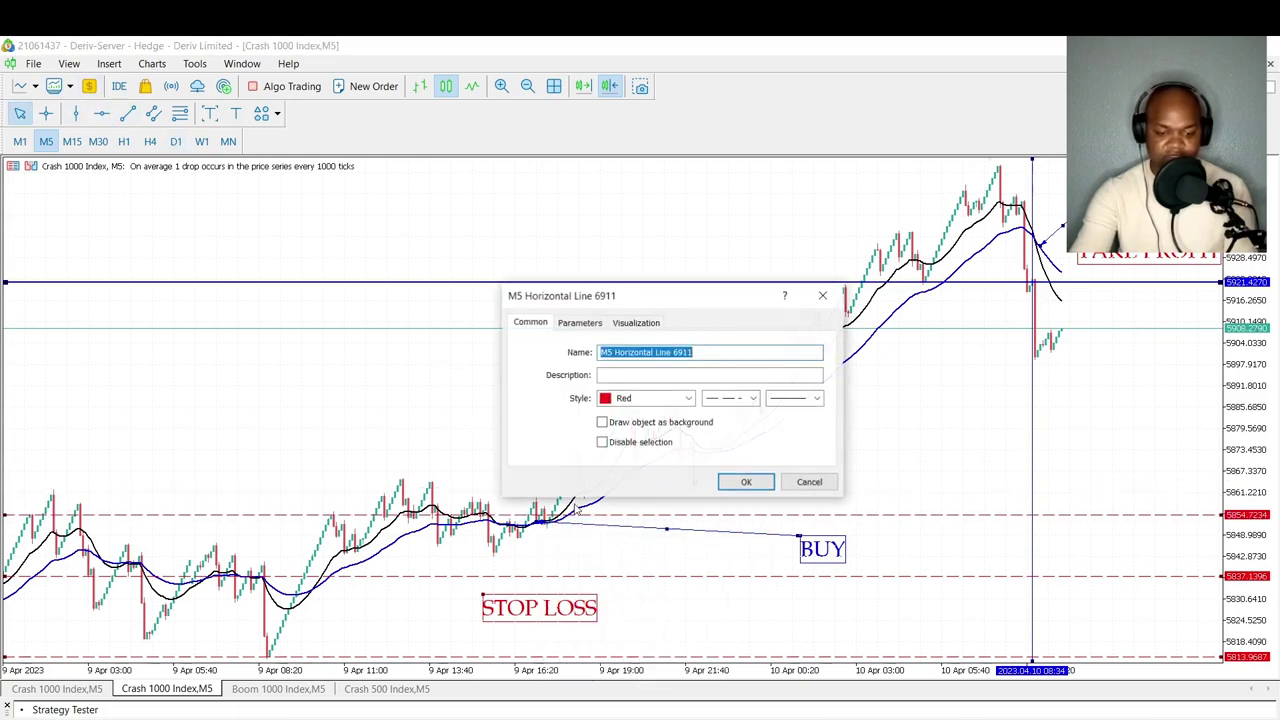
click(689, 399)
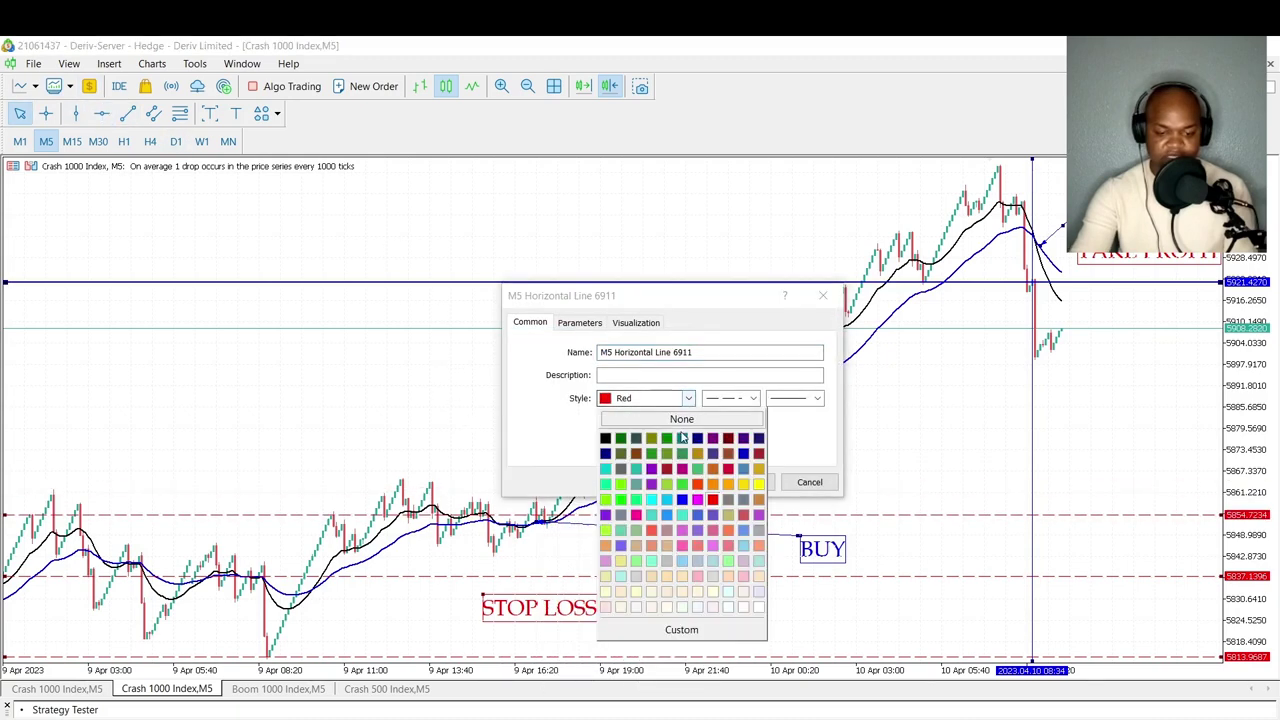
click(683, 501)
click(813, 400)
click(808, 430)
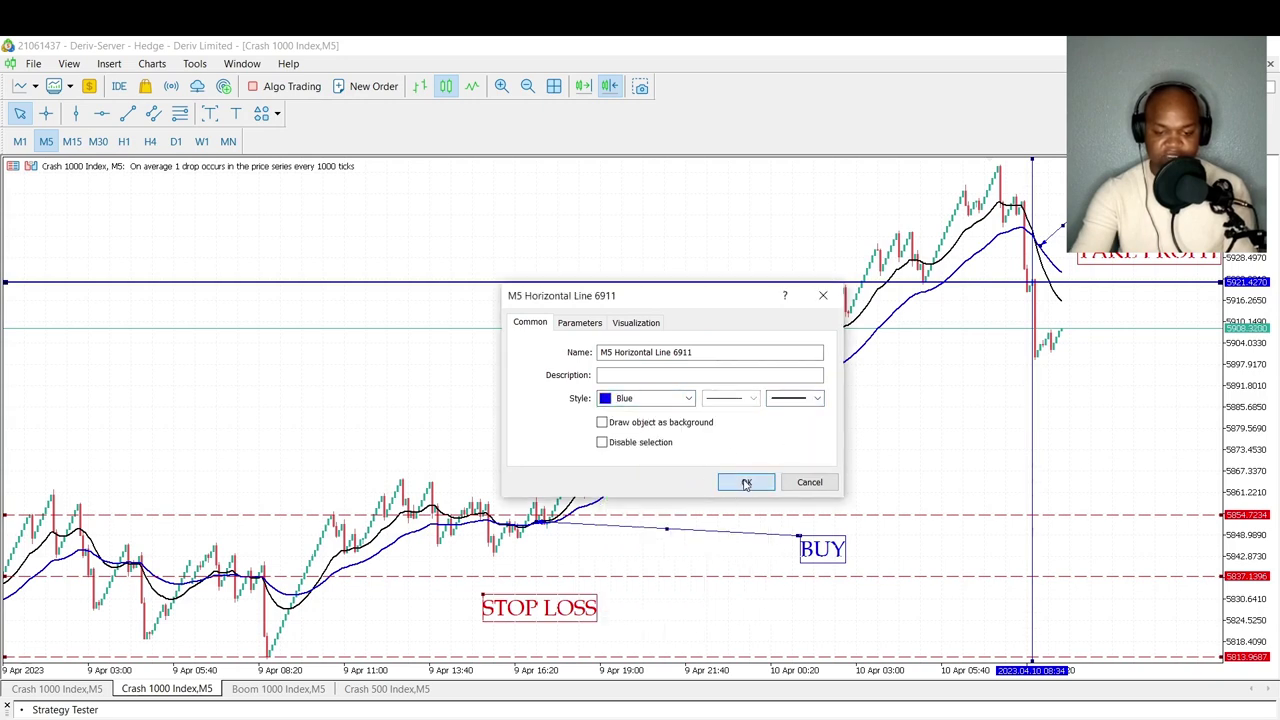
click(735, 483)
Measure the distance from the buy entry line to the exit where the vertical and upper horizontal lines cross
click(45, 113)
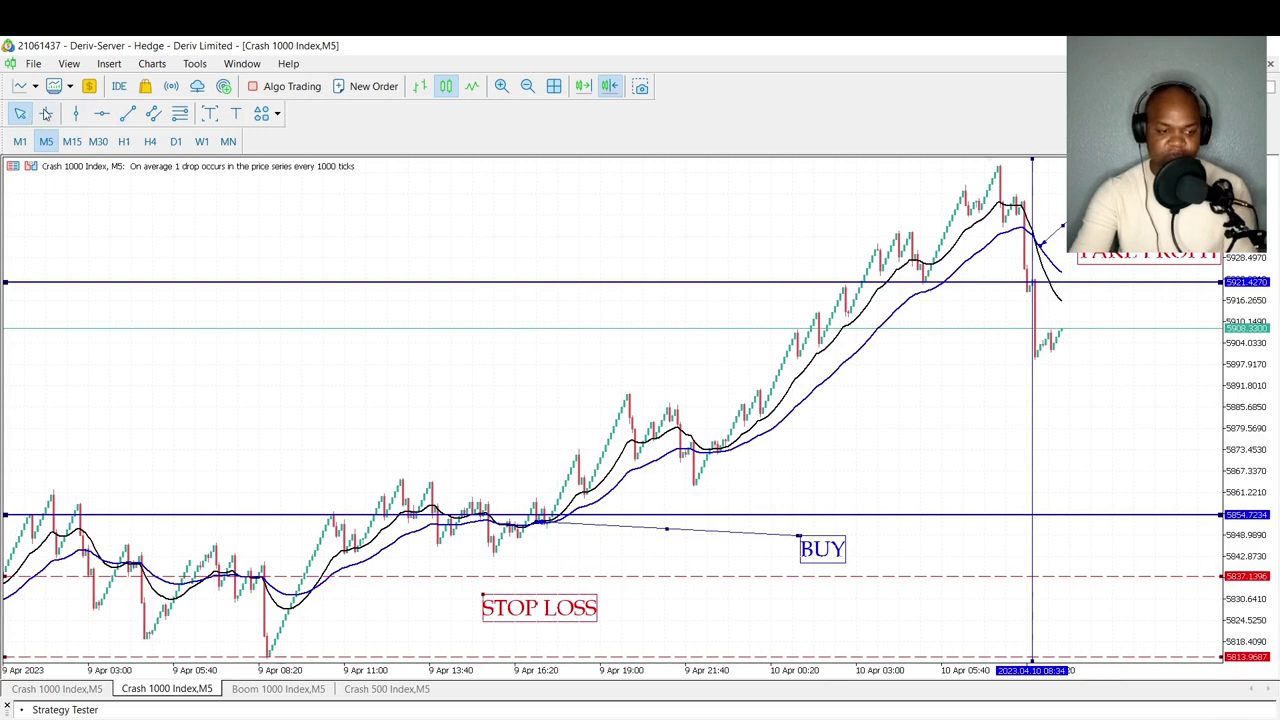
mouse_move(550, 517)
drag(550, 517, 1032, 283)
mouse_move(866, 315)
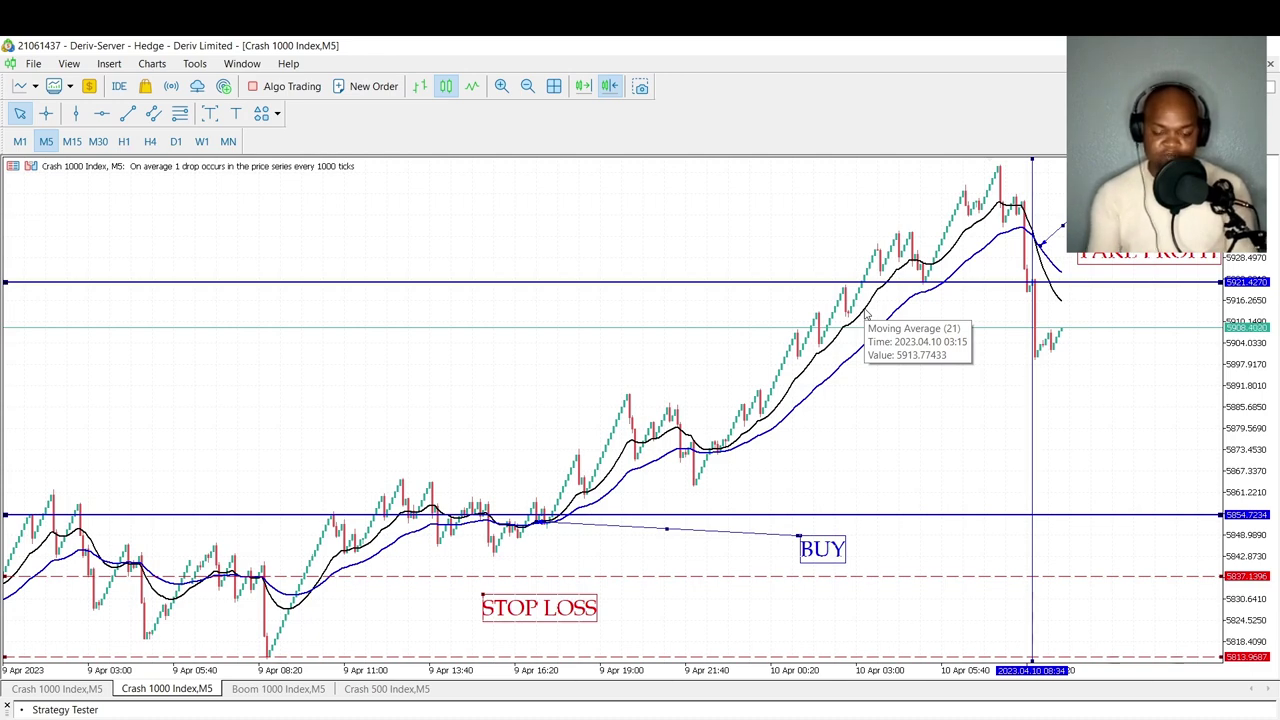
Switch to the Boom 1000 Index M5 chart and measure the rise from the bullish crossover near 27 Mar 05:55 to the bearish one near 20:25
click(265, 690)
scroll(385, 482, down, 3)
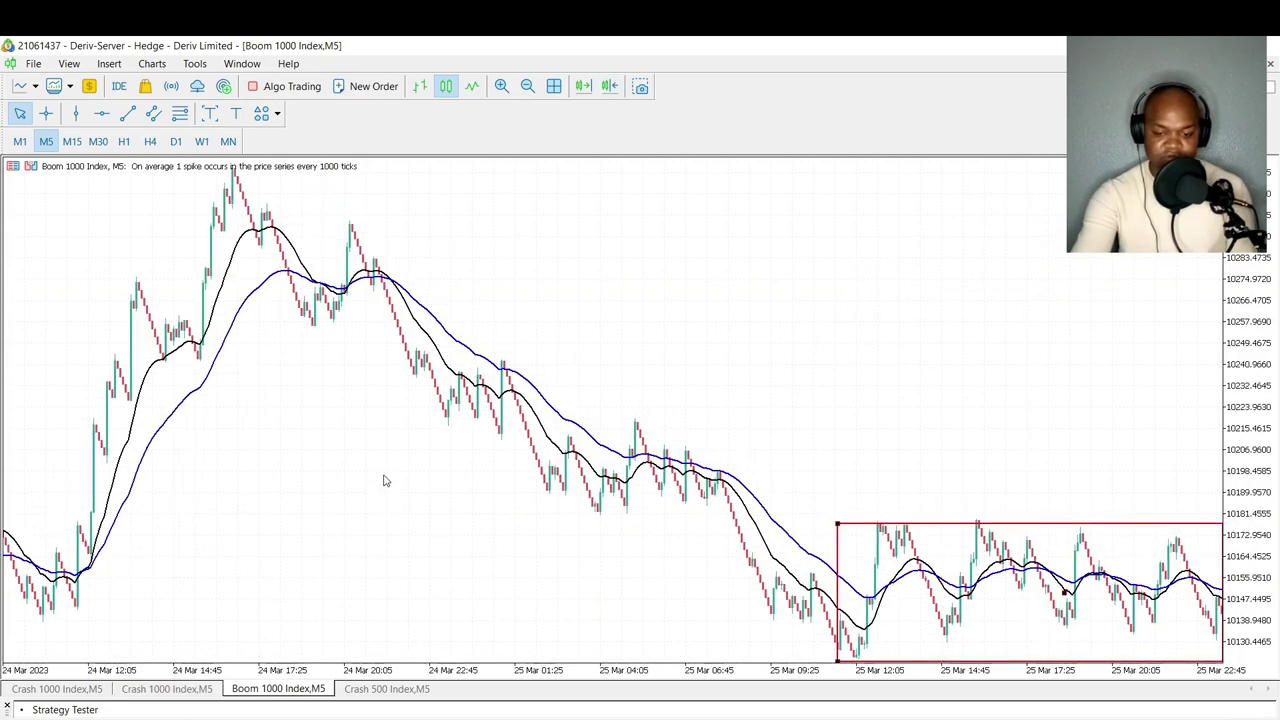
scroll(385, 482, up, 20)
scroll(398, 518, up, 20)
scroll(371, 494, down, 20)
scroll(220, 480, down, 16)
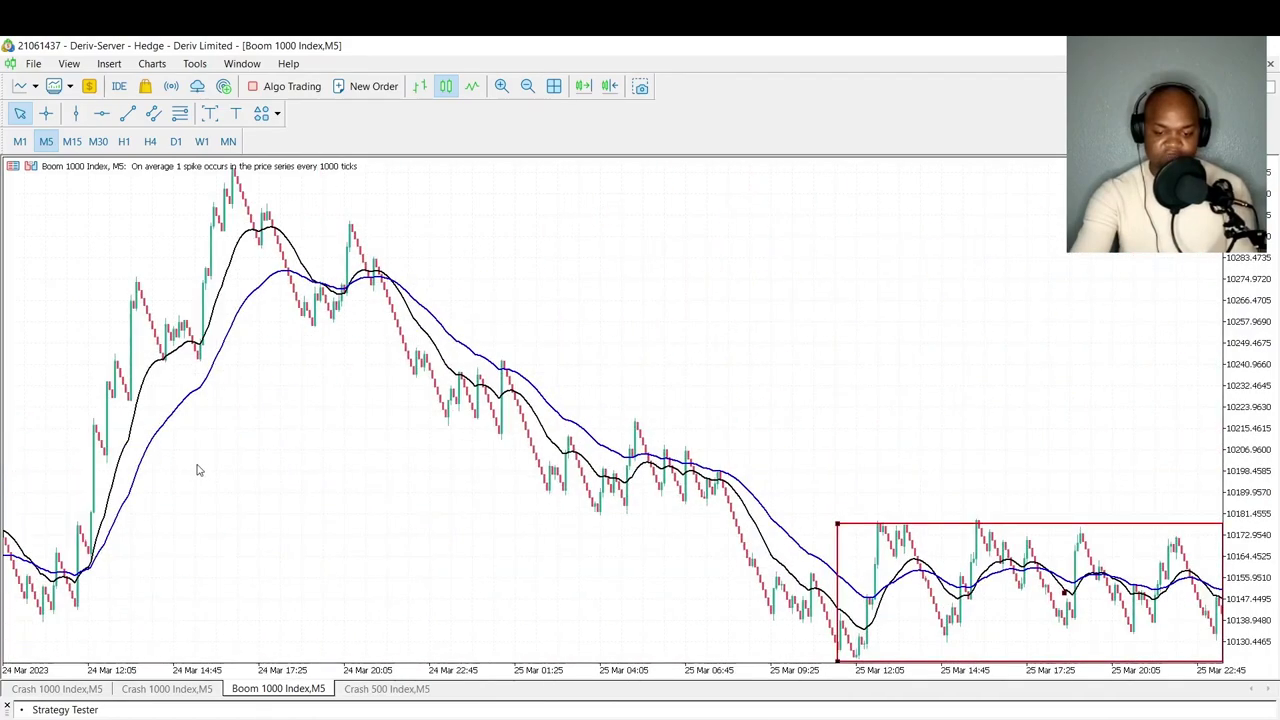
scroll(197, 470, down, 20)
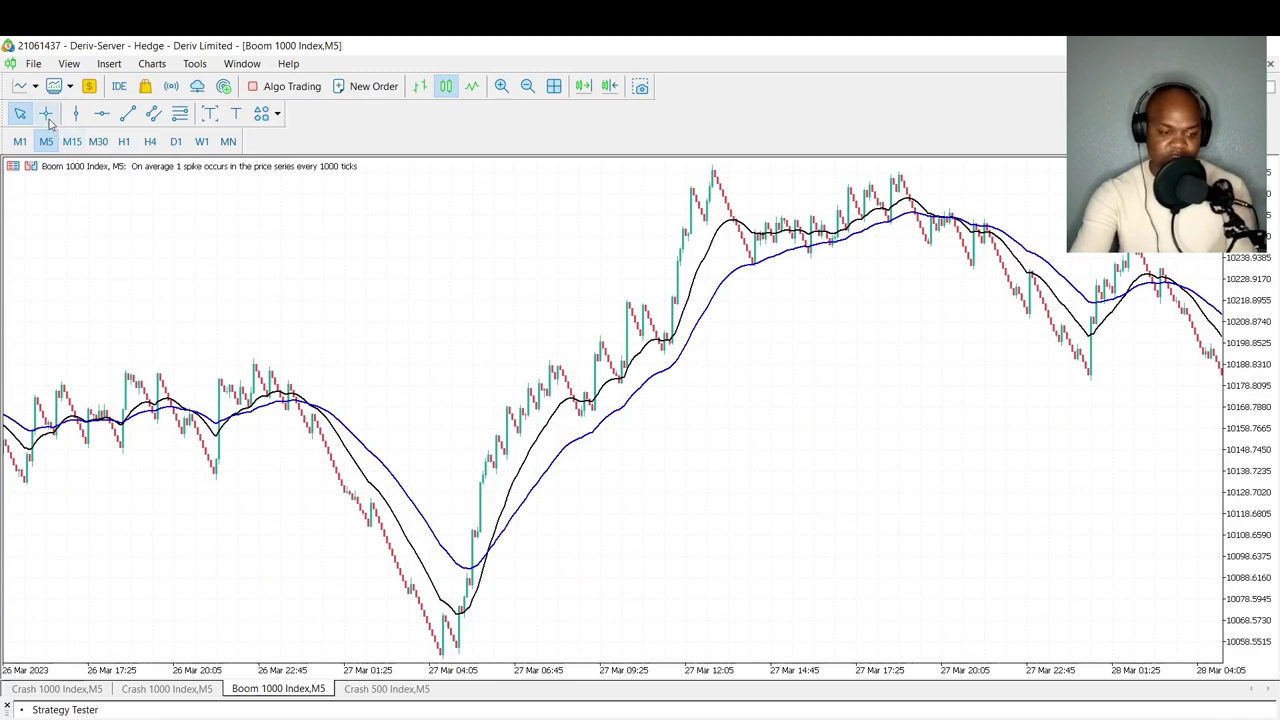
click(46, 114)
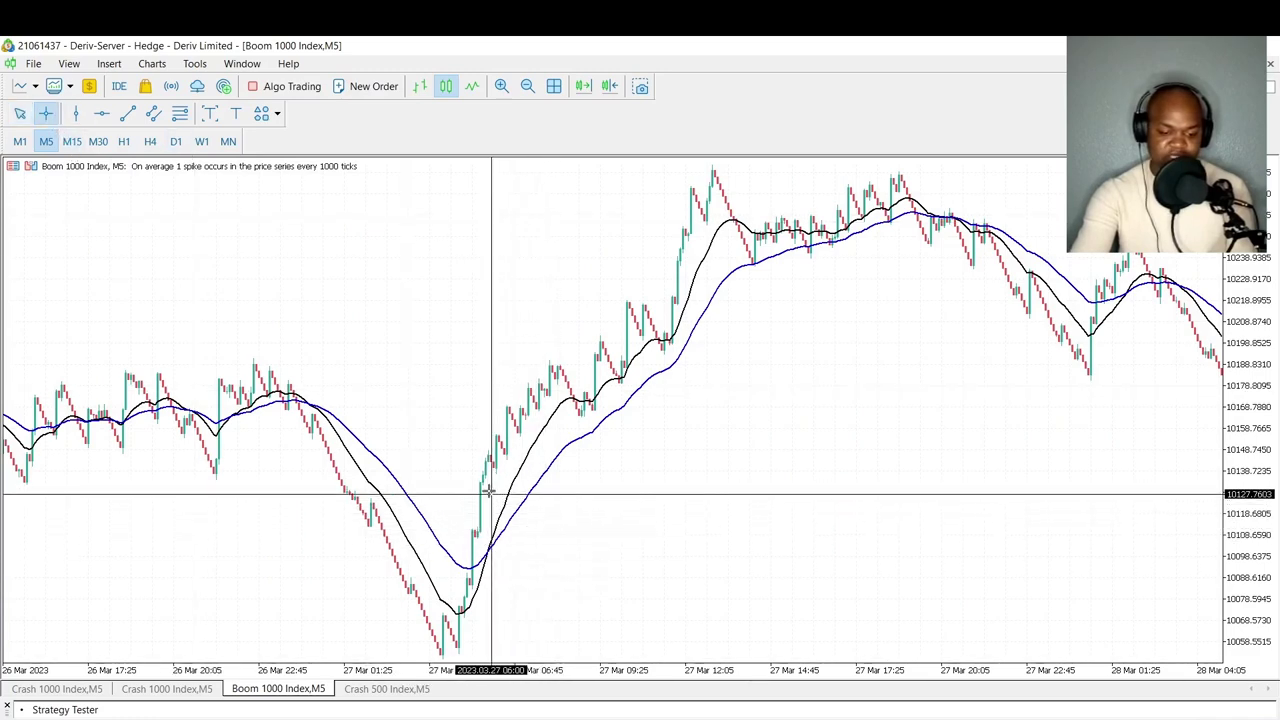
drag(488, 484, 952, 218)
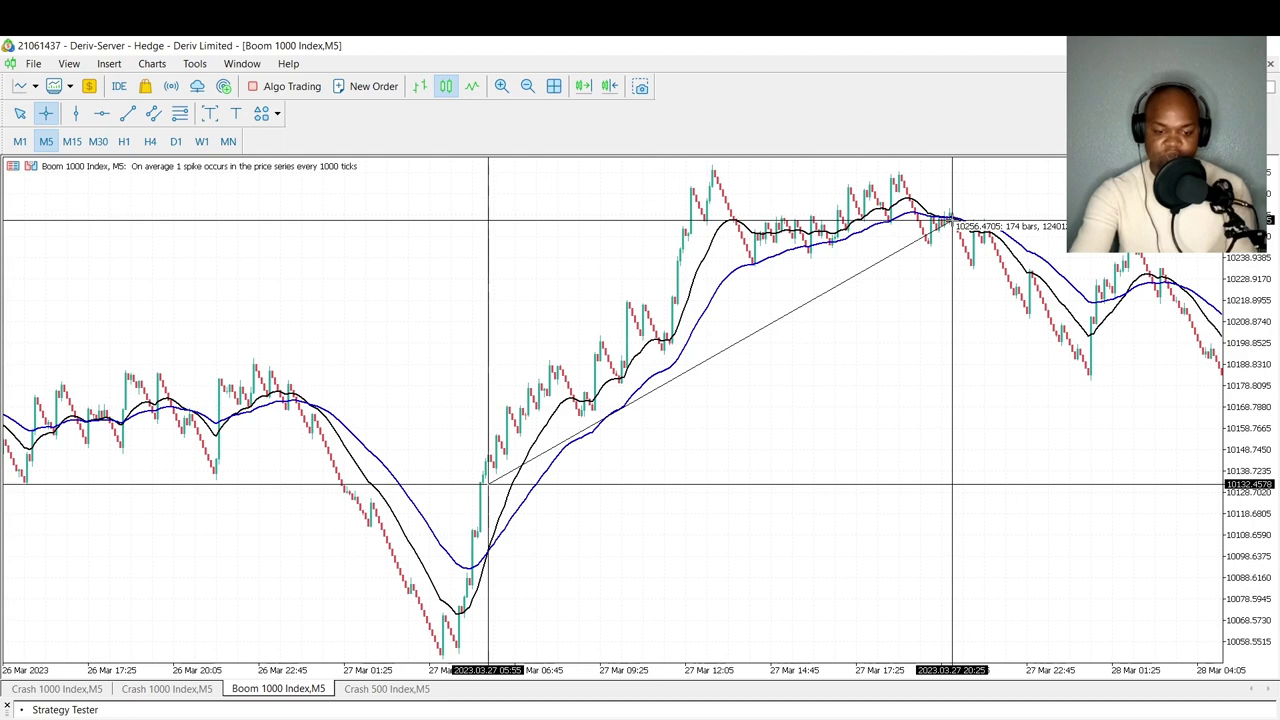
mouse_move(952, 218)
mouse_down()
mouse_move(840, 344)
mouse_move(490, 662)
mouse_move(920, 380)
mouse_move(1065, 175)
mouse_move(966, 251)
mouse_move(959, 222)
mouse_up()
drag(953, 212, 961, 240)
Measure the sell move from the bearish crossover near 29 Mar 14:40 to the crossover around 30 Mar 06:35
scroll(960, 240, down, 15)
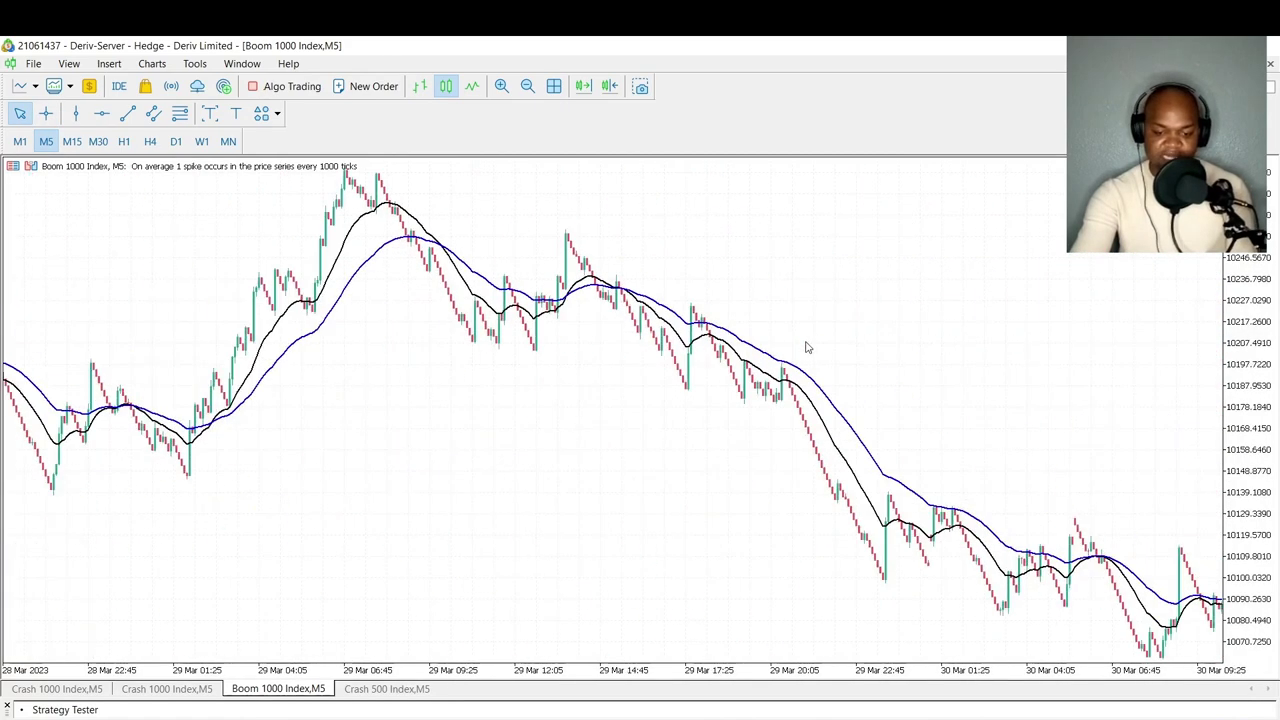
scroll(470, 300, down, 5)
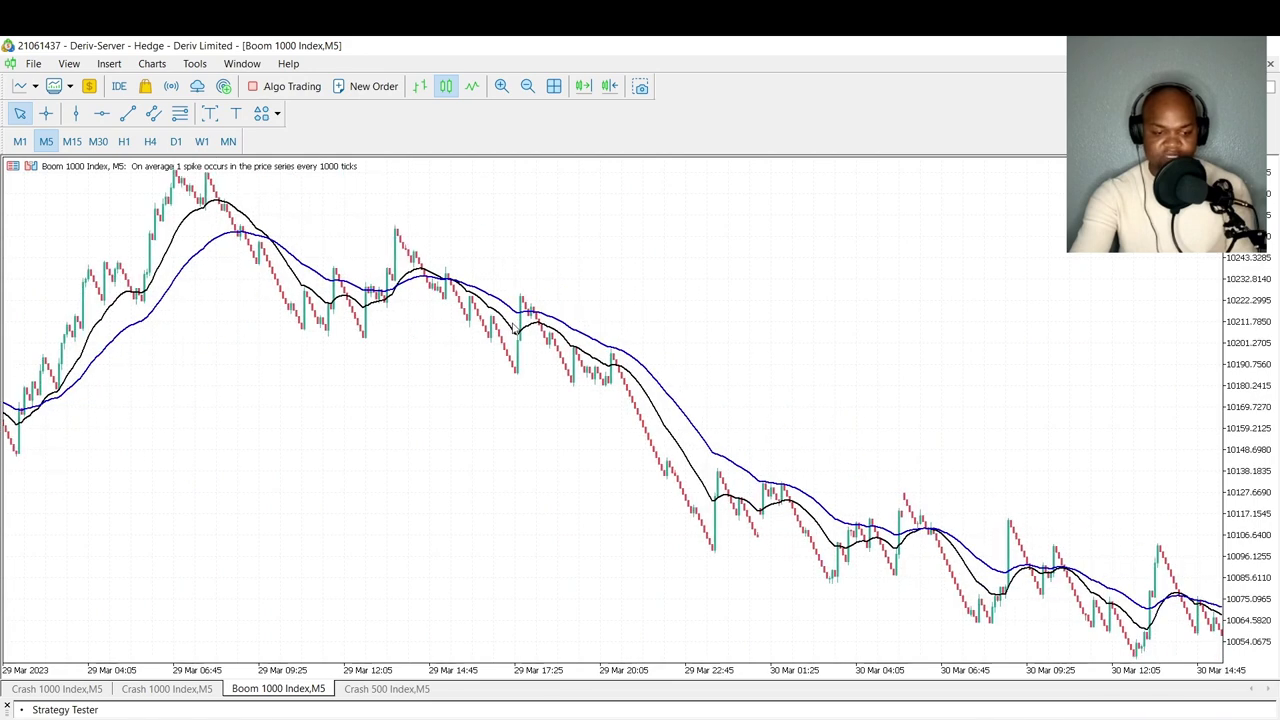
click(48, 117)
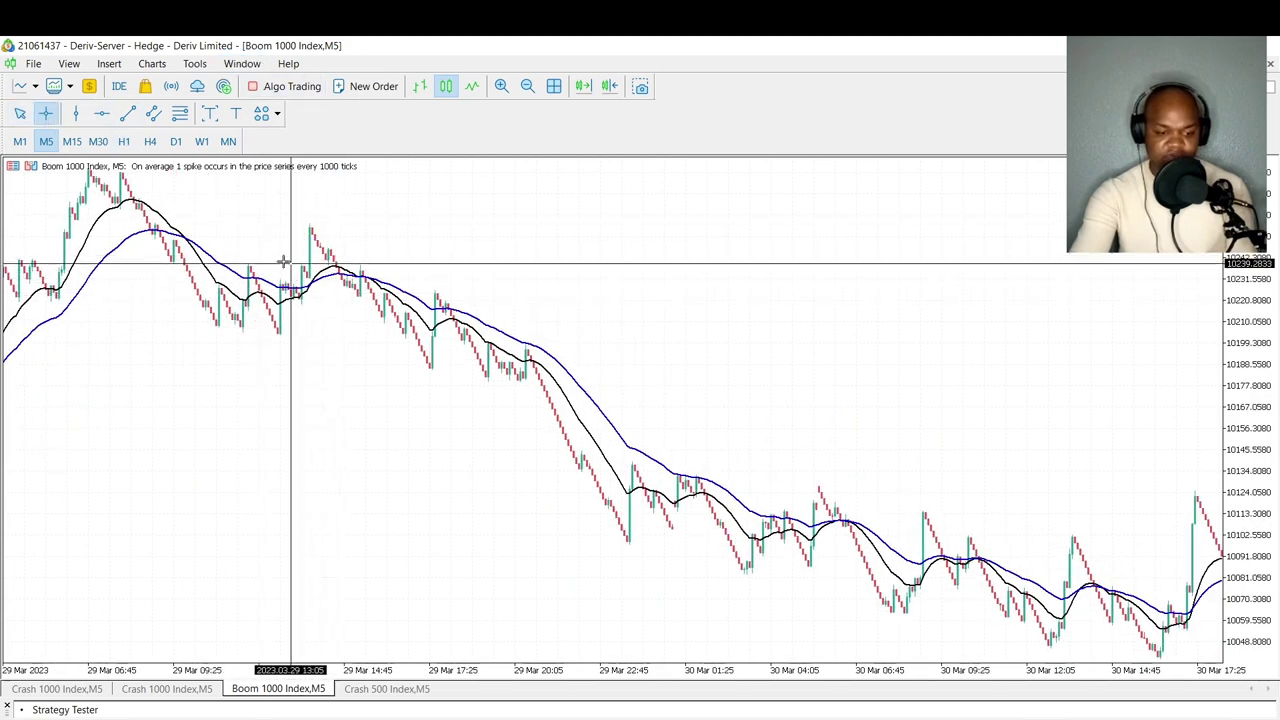
drag(340, 253, 851, 525)
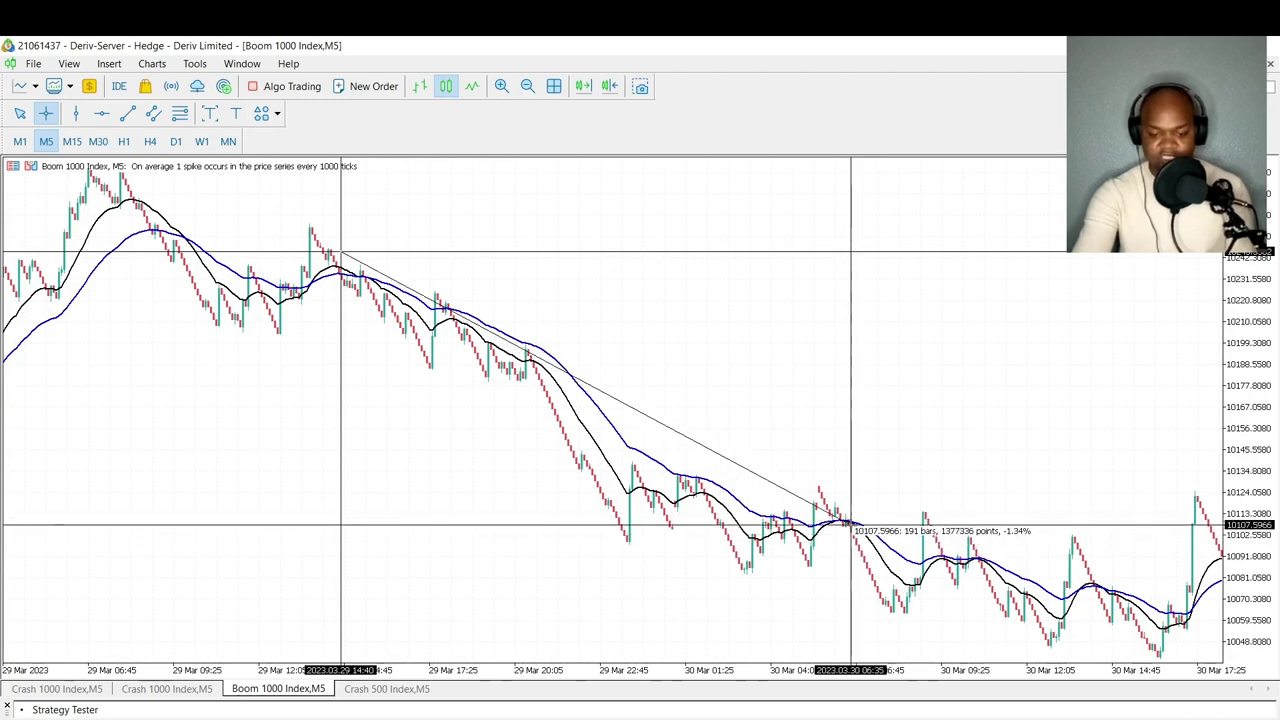
drag(851, 525, 843, 523)
Measure the sell move from the 3 Apr bearish crossover down to the bullish crossover on the morning of 4 Apr
scroll(840, 522, down, 10)
scroll(835, 519, down, 15)
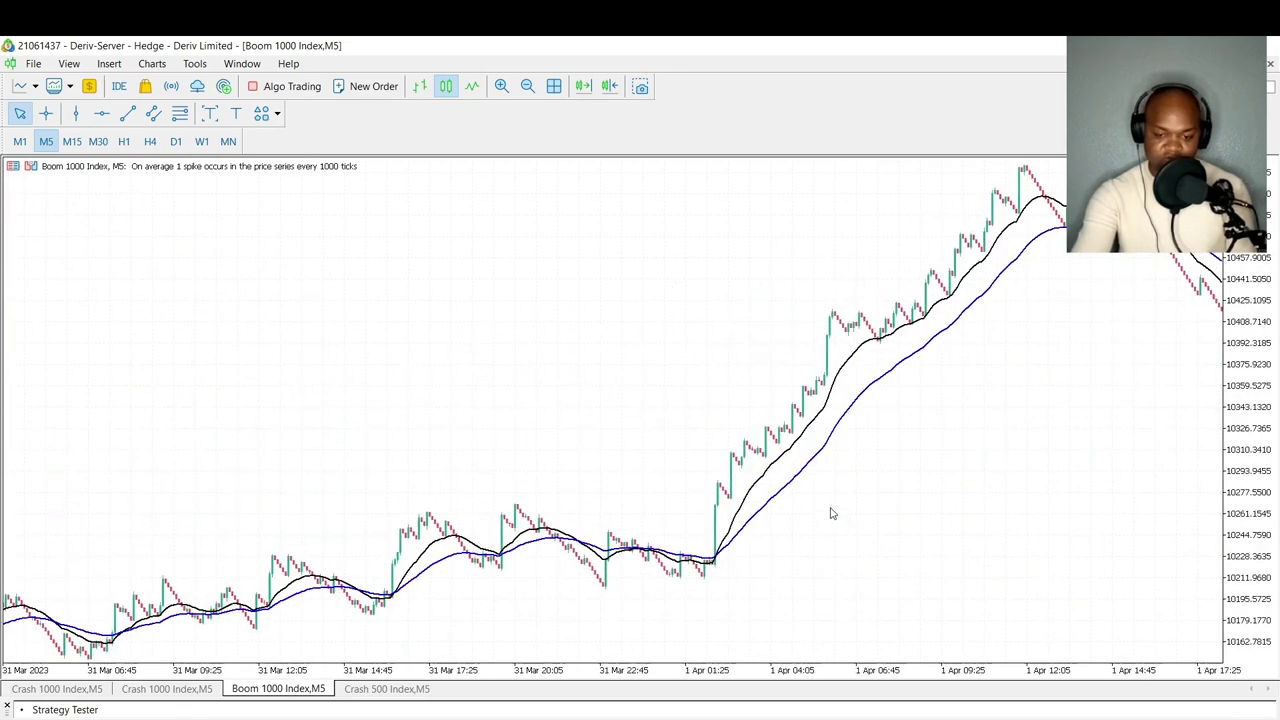
scroll(828, 512, down, 12)
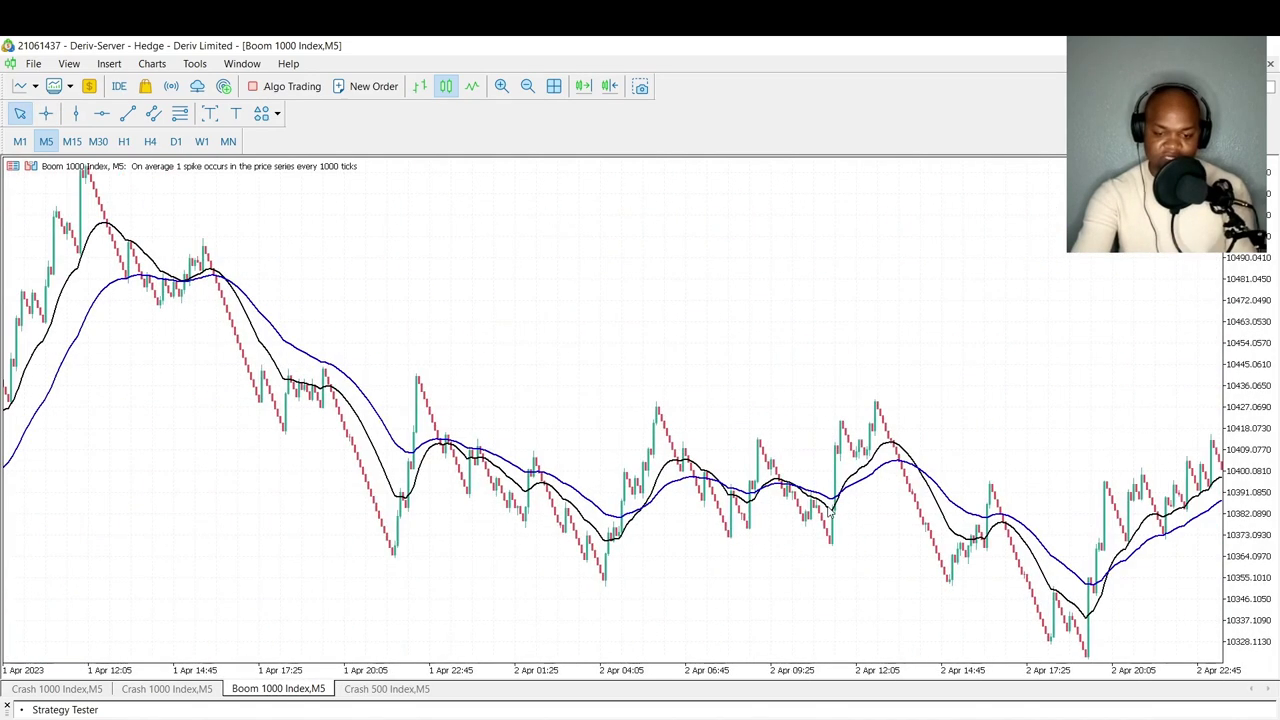
scroll(816, 489, down, 12)
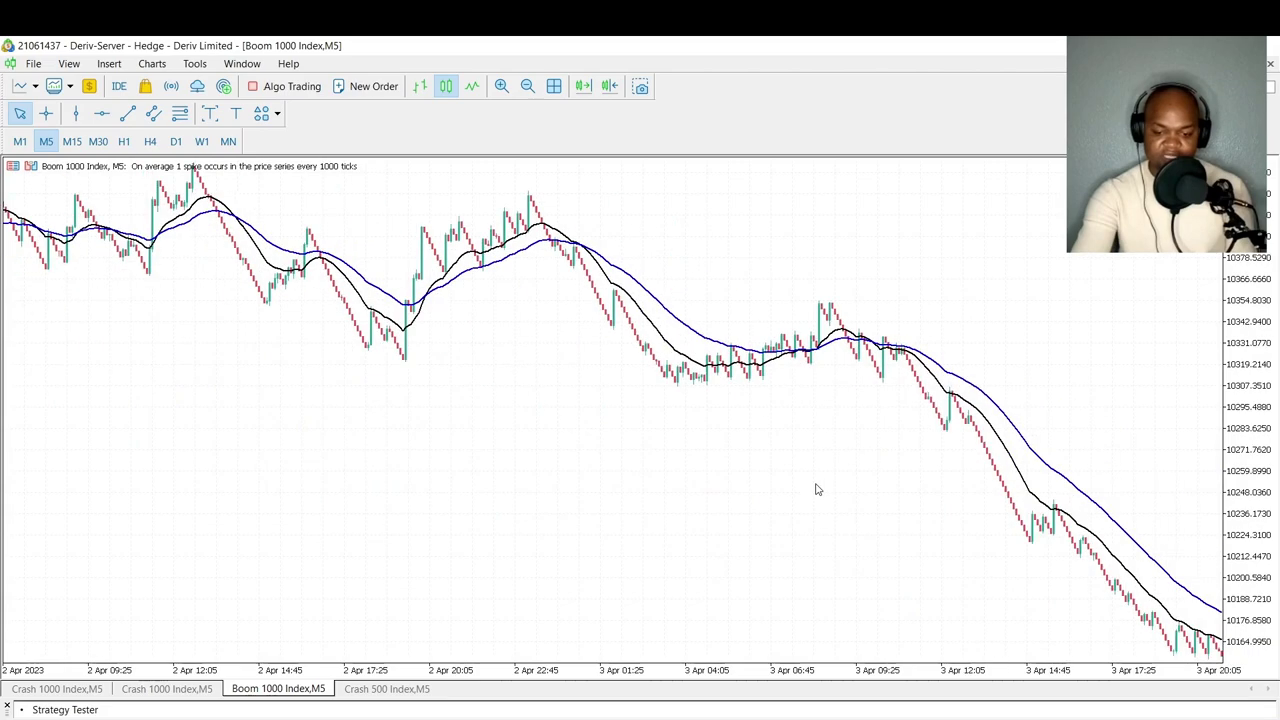
scroll(313, 200, down, 5)
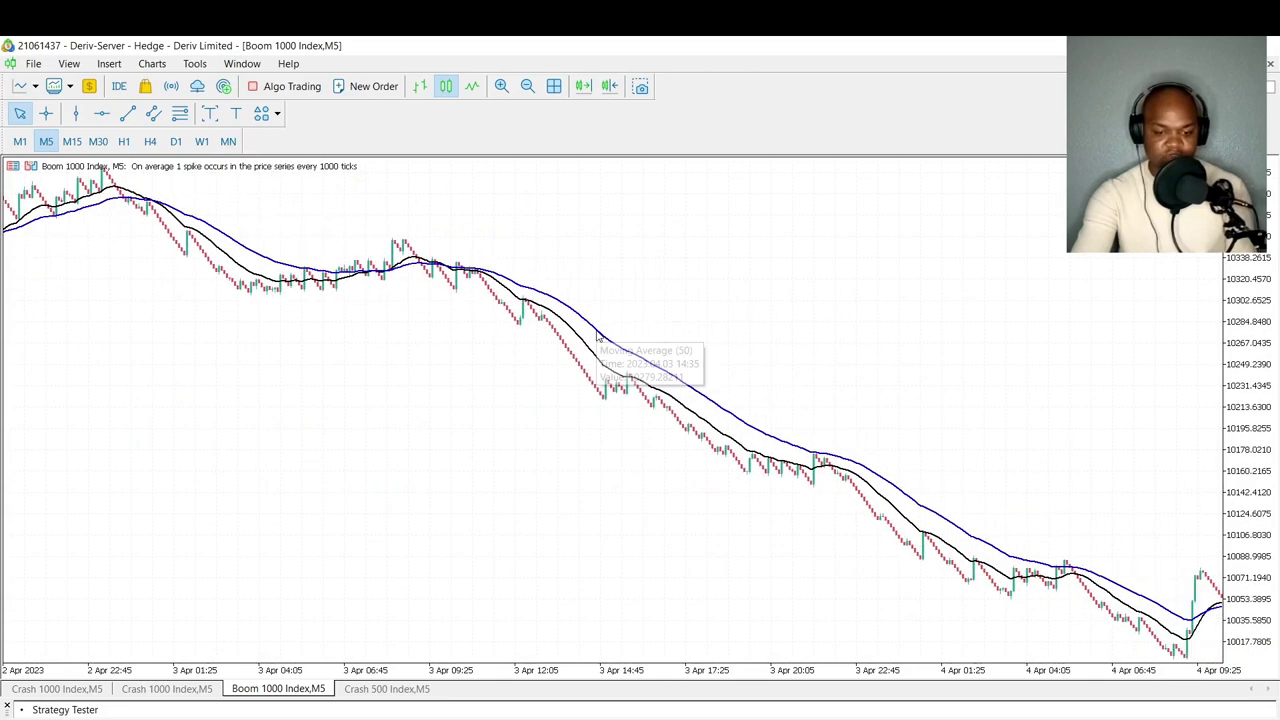
click(46, 113)
mouse_move(476, 270)
mouse_down()
mouse_move(666, 337)
mouse_move(1232, 585)
mouse_move(1220, 606)
mouse_up()
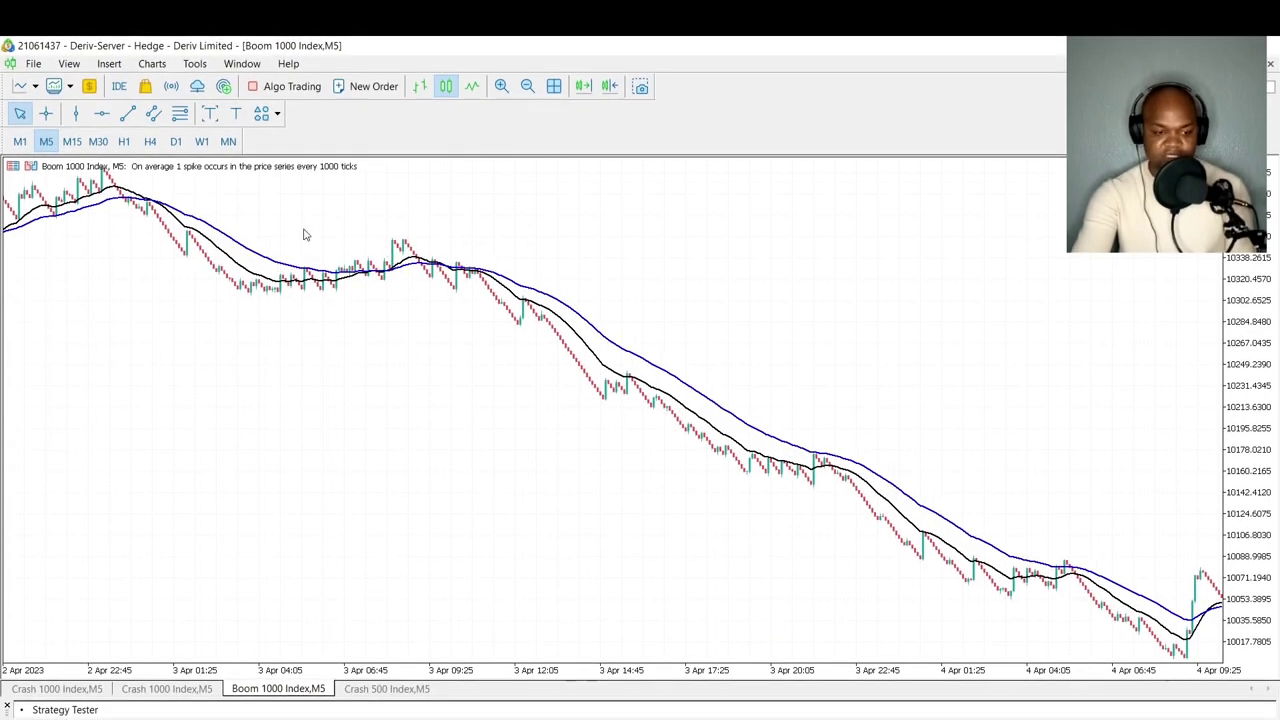
Place a horizontal line at the 3 Apr bearish crossover as the sell entry, at about 10328.68
scroll(800, 380, down, 5)
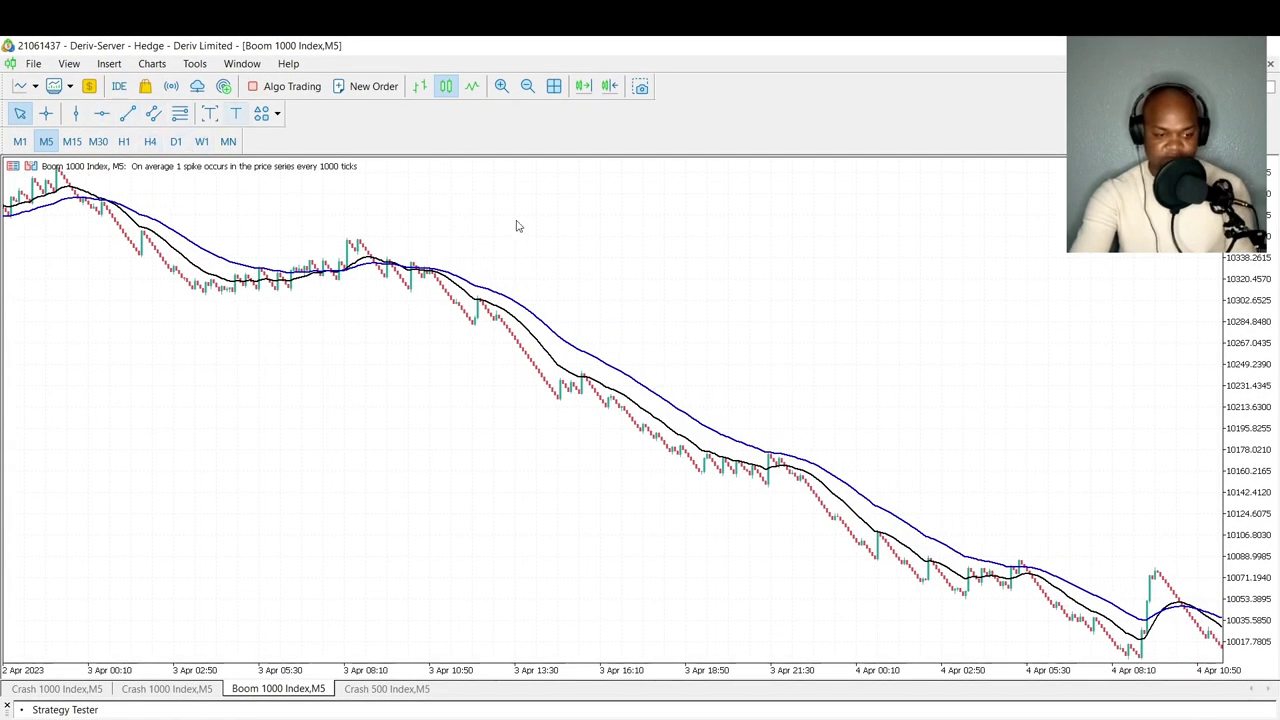
scroll(571, 280, down, 2)
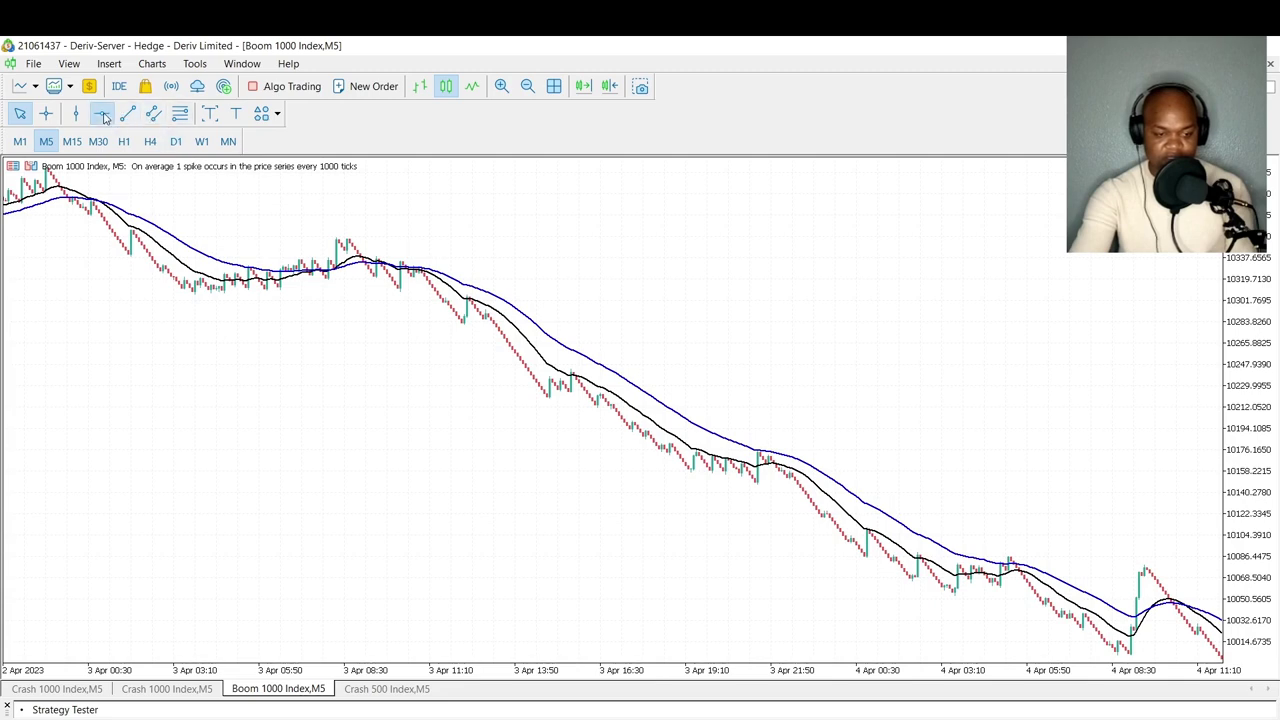
click(555, 281)
drag(562, 279, 567, 268)
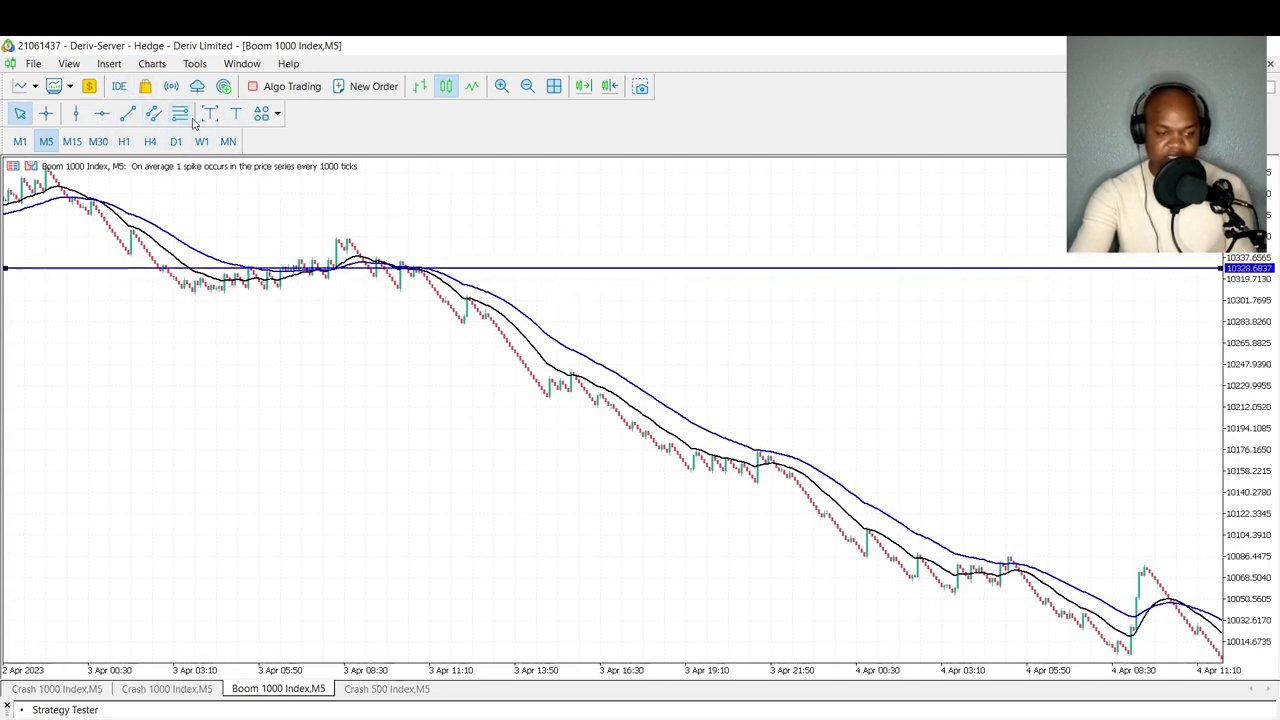
Add a red "SELL" text label just above the entry line, slightly after the 3 Apr bearish crossover
click(483, 223)
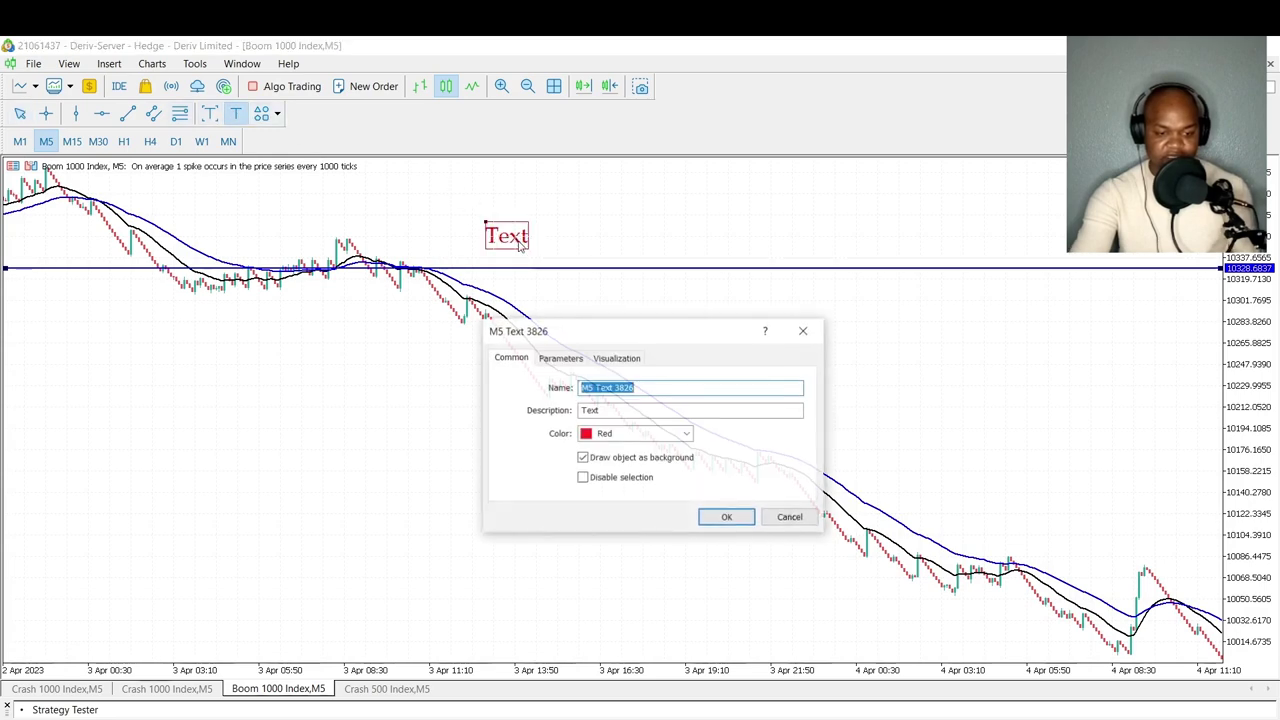
click(601, 411)
double_click(601, 411)
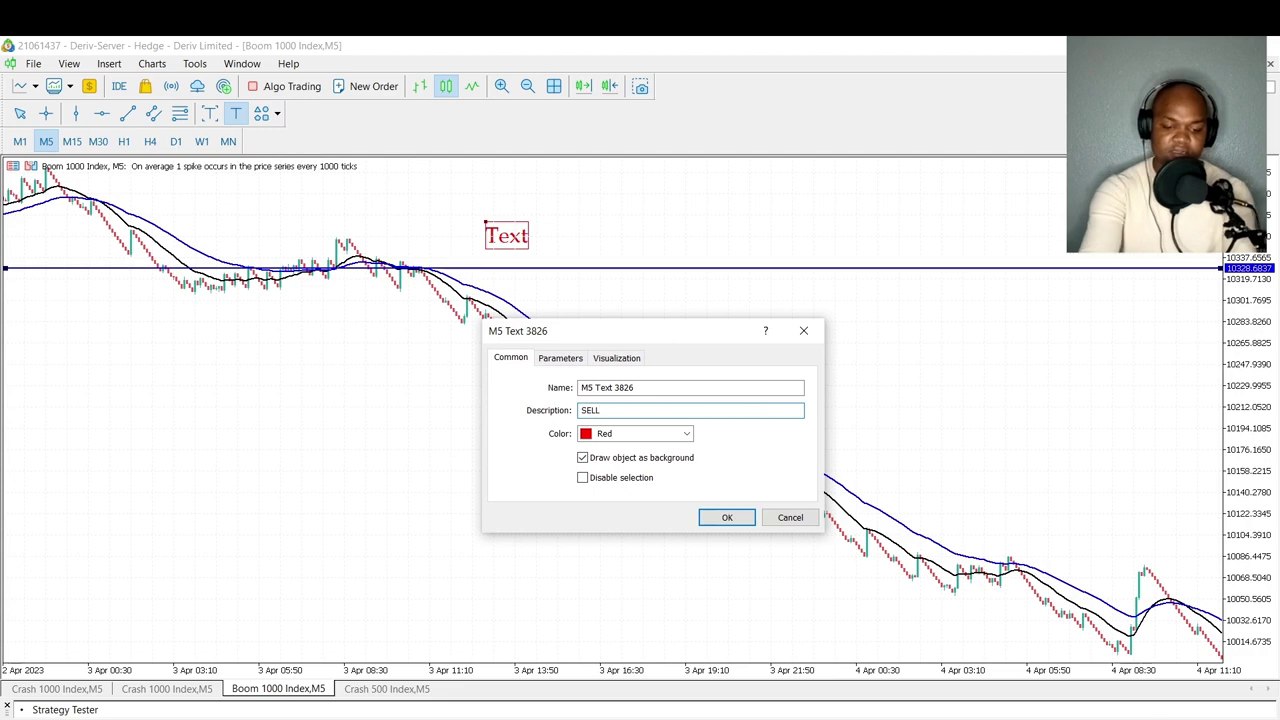
click(724, 527)
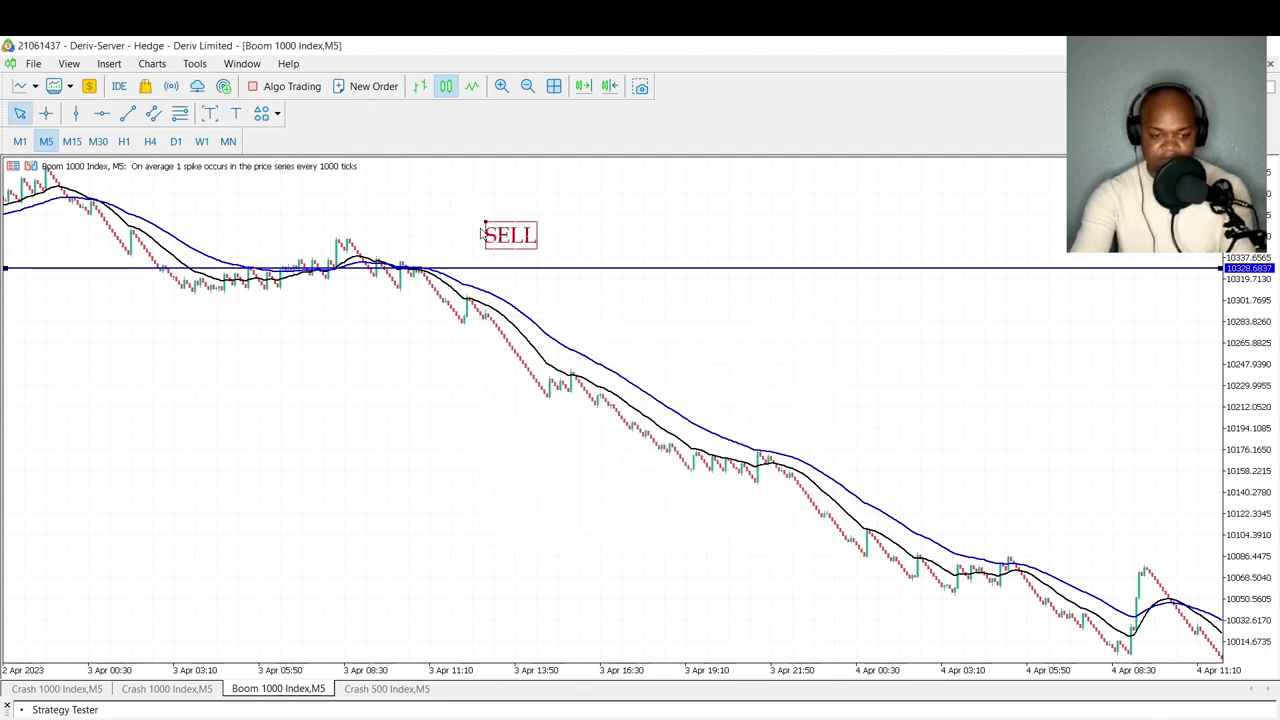
drag(484, 224, 485, 231)
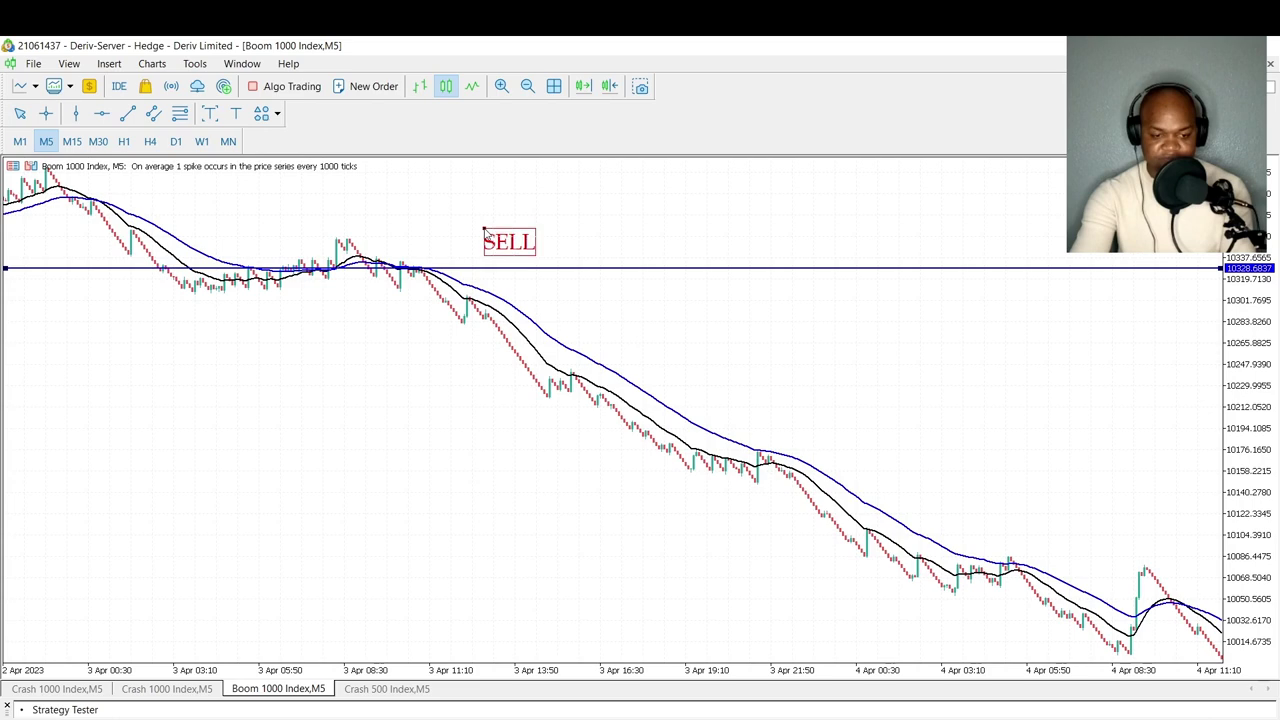
Add a red "T.P" text label and move it below the price, shortly before the 4 Apr bullish crossover
click(240, 116)
click(1142, 565)
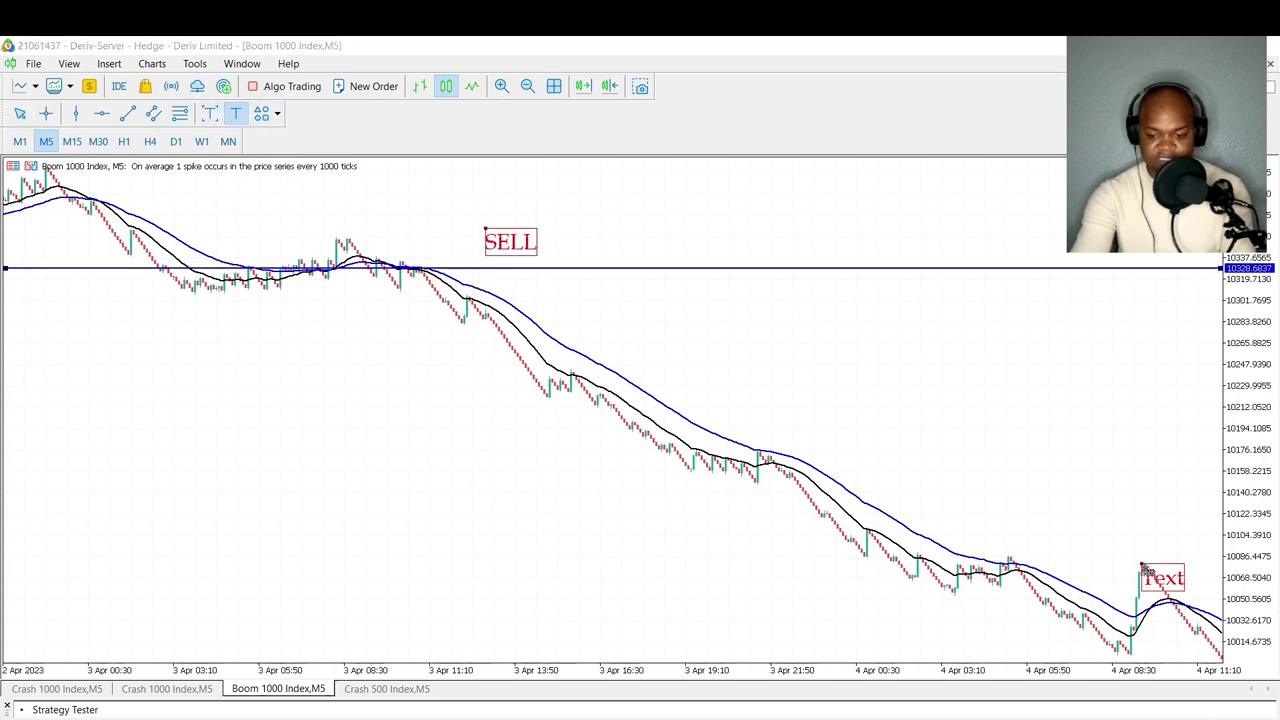
key(Tab)
text(T)
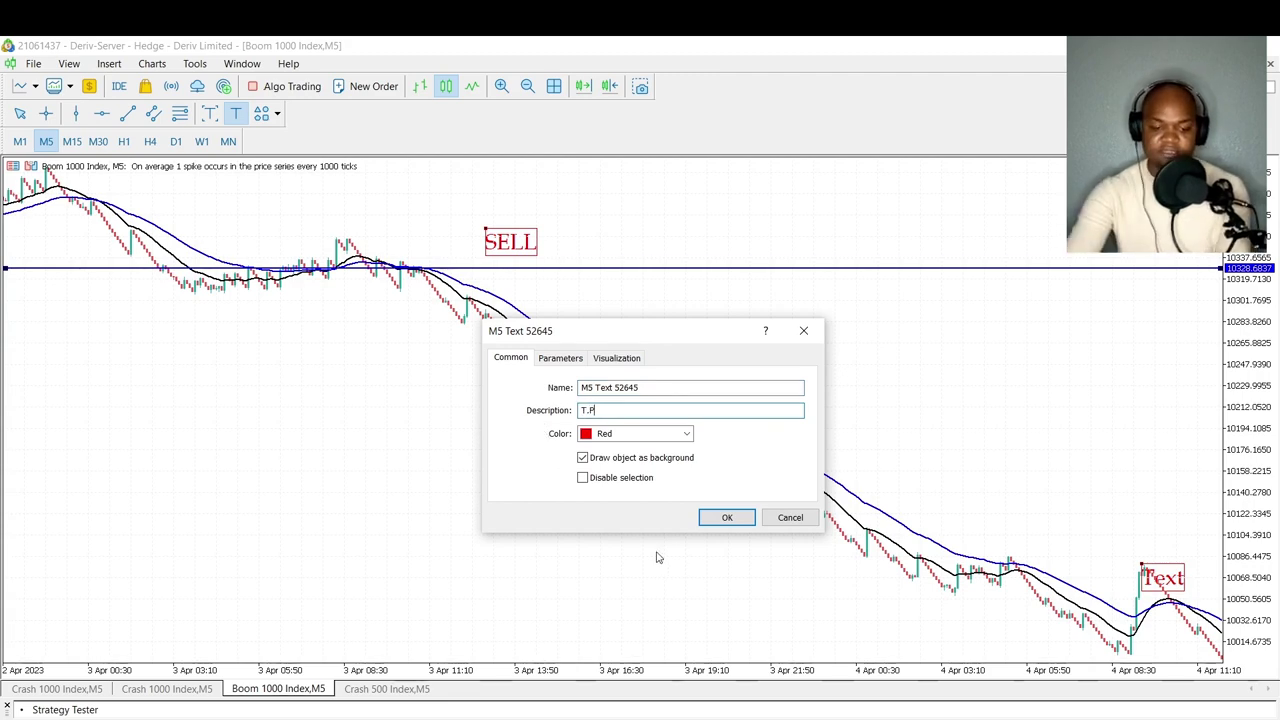
click(728, 517)
drag(1146, 565, 1083, 562)
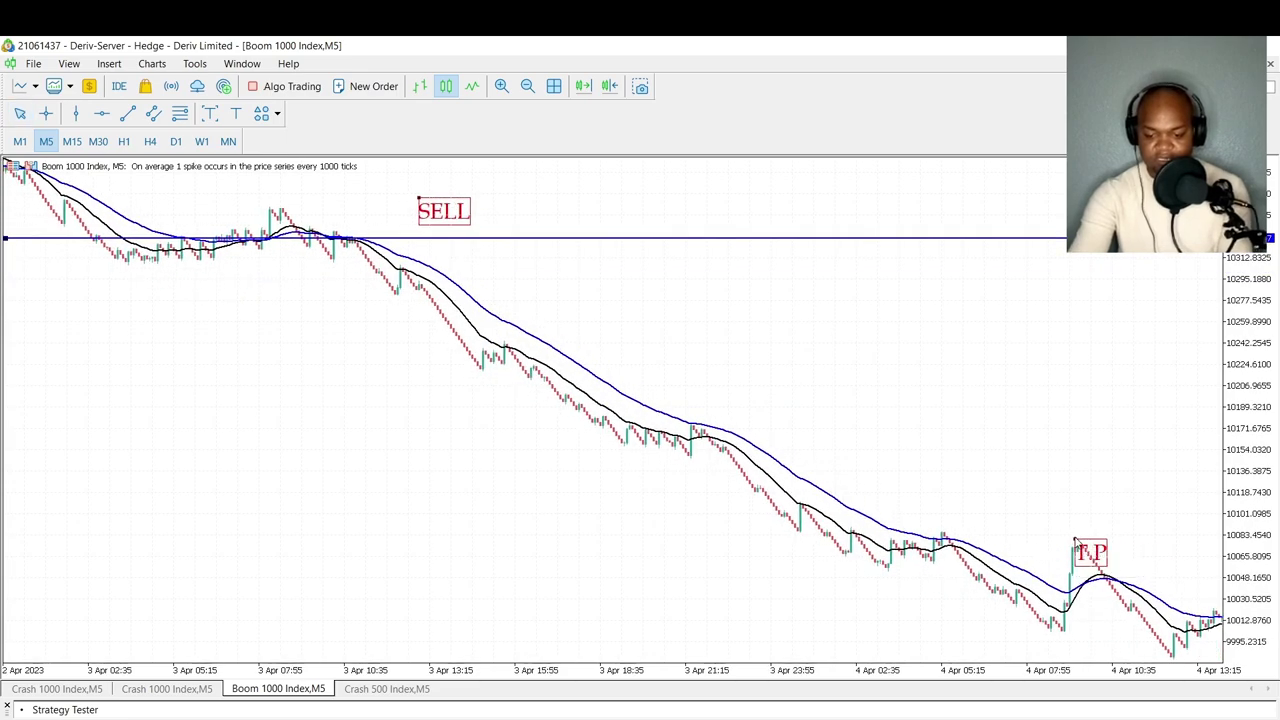
drag(1041, 563, 927, 606)
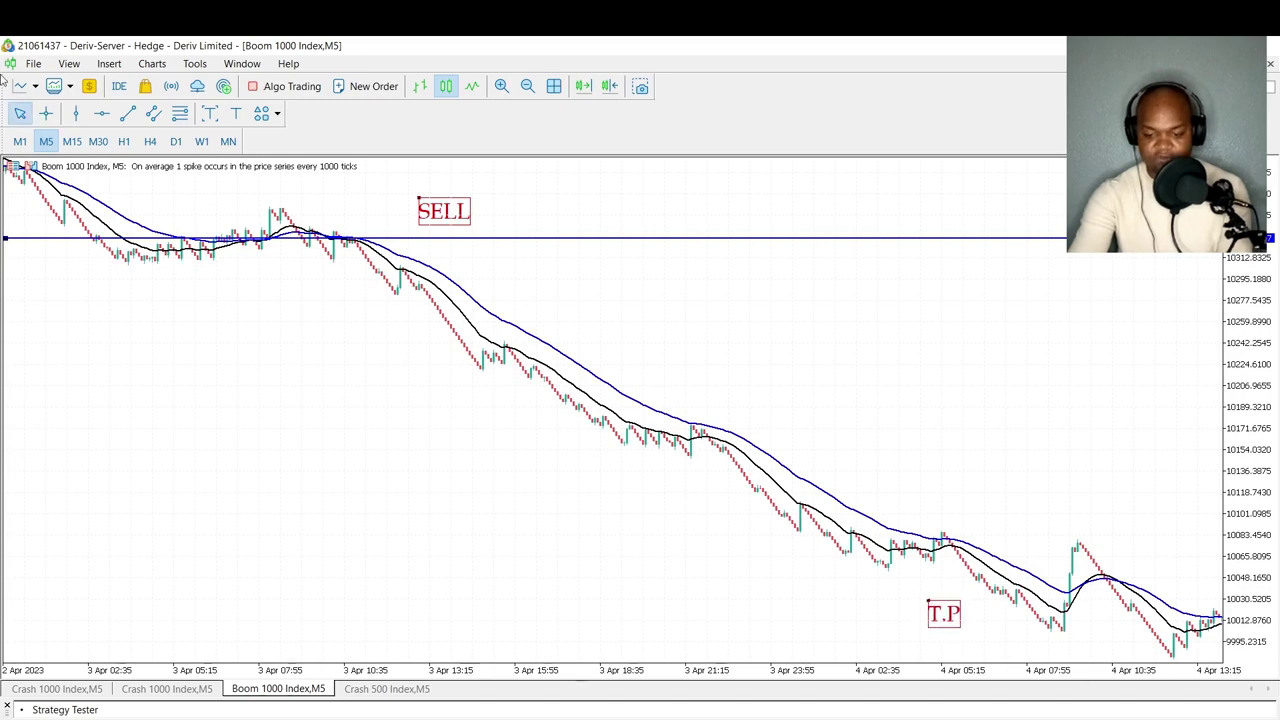
Draw an arrowed line from the "T.P" label to the 4 Apr bullish crossover
click(109, 63)
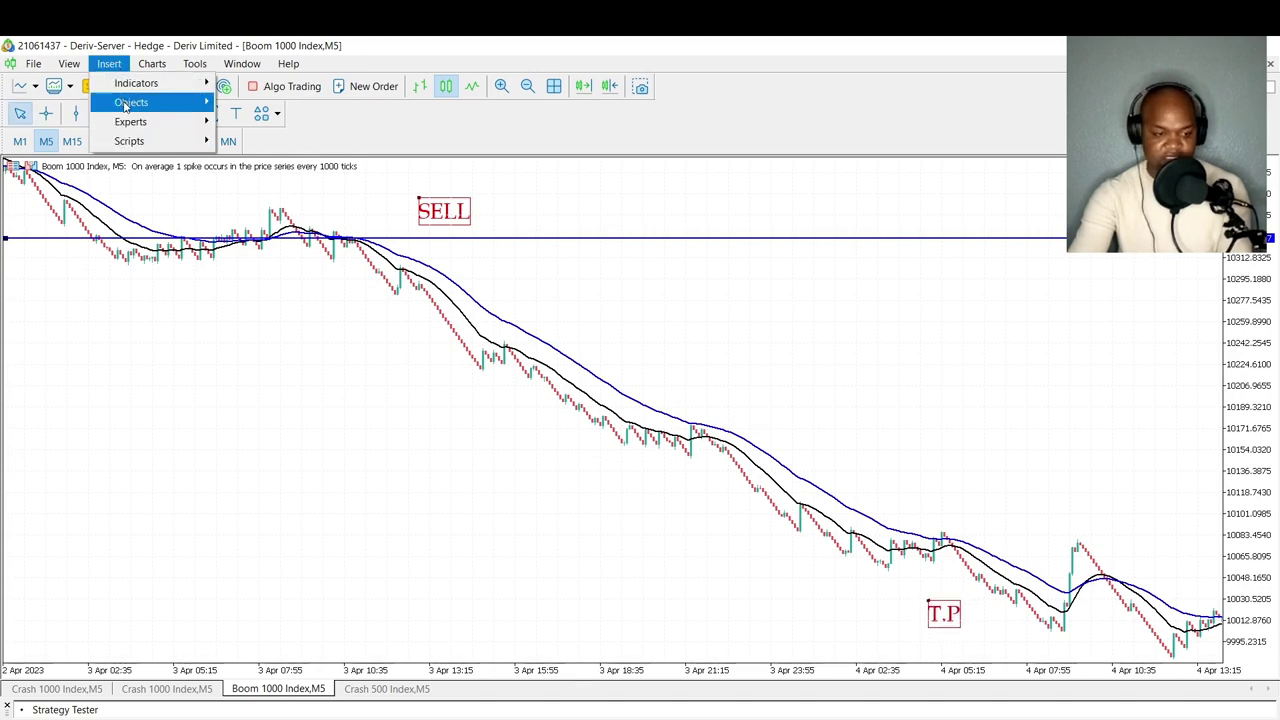
mouse_move(127, 101)
click(267, 179)
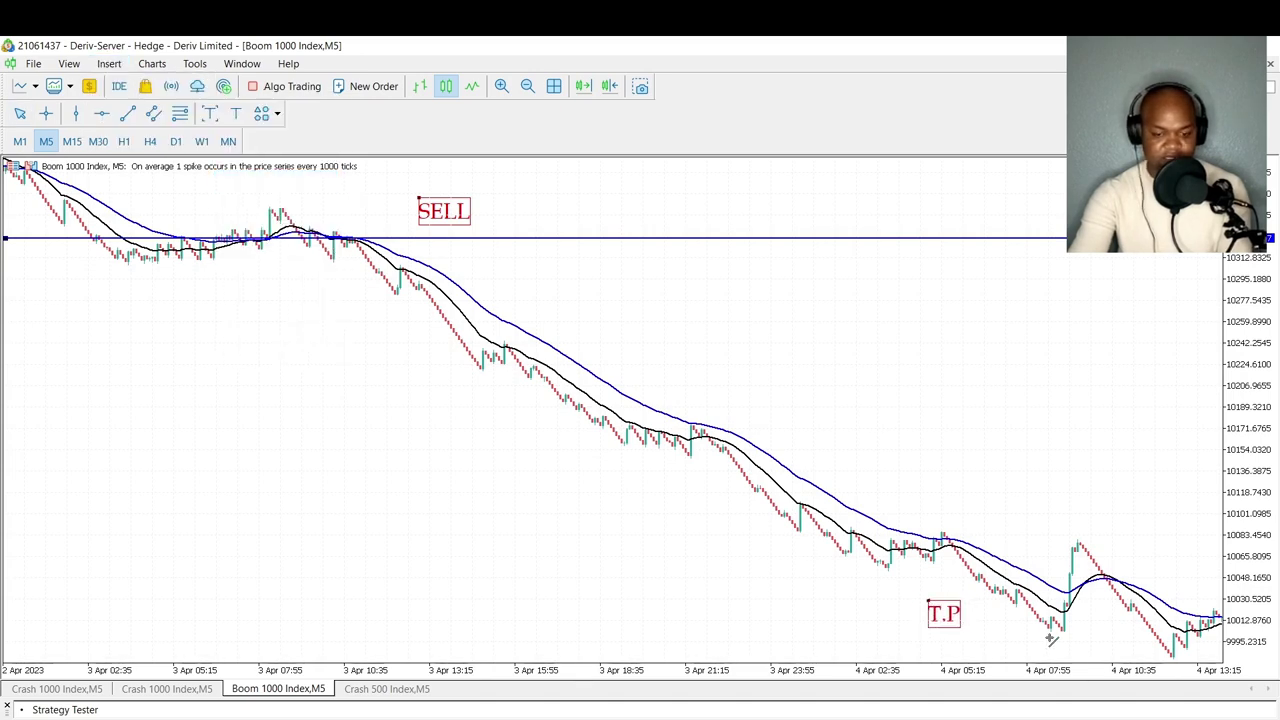
drag(963, 622, 1073, 598)
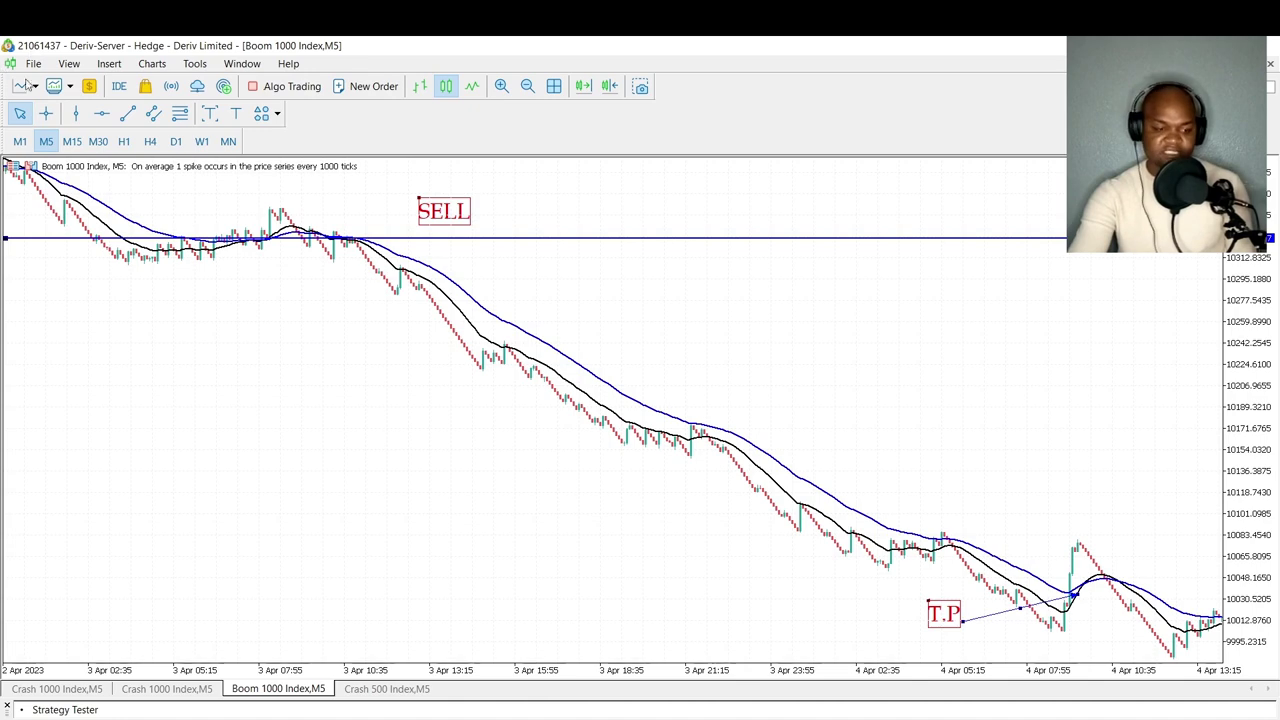
Place a horizontal take-profit line at the arrow's tip, at about 10032.73, and measure the move from the sell entry to it
click(46, 113)
drag(361, 240, 1042, 613)
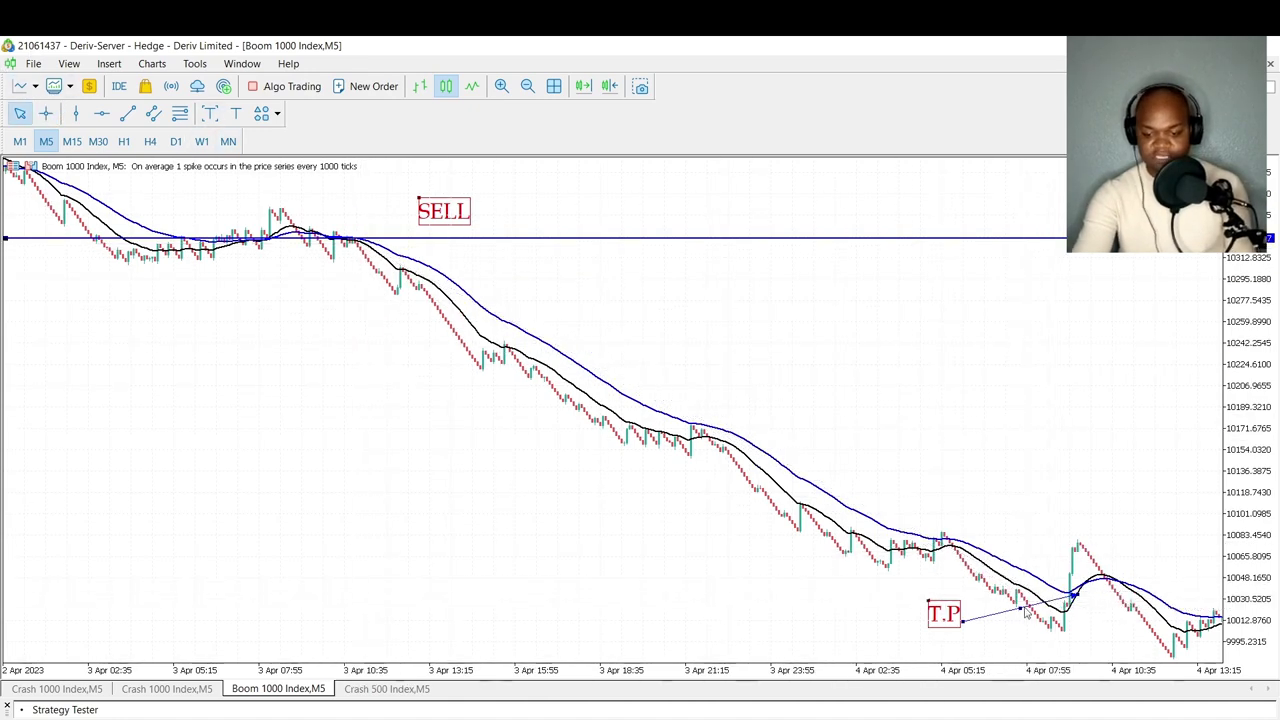
click(102, 113)
drag(893, 558, 900, 598)
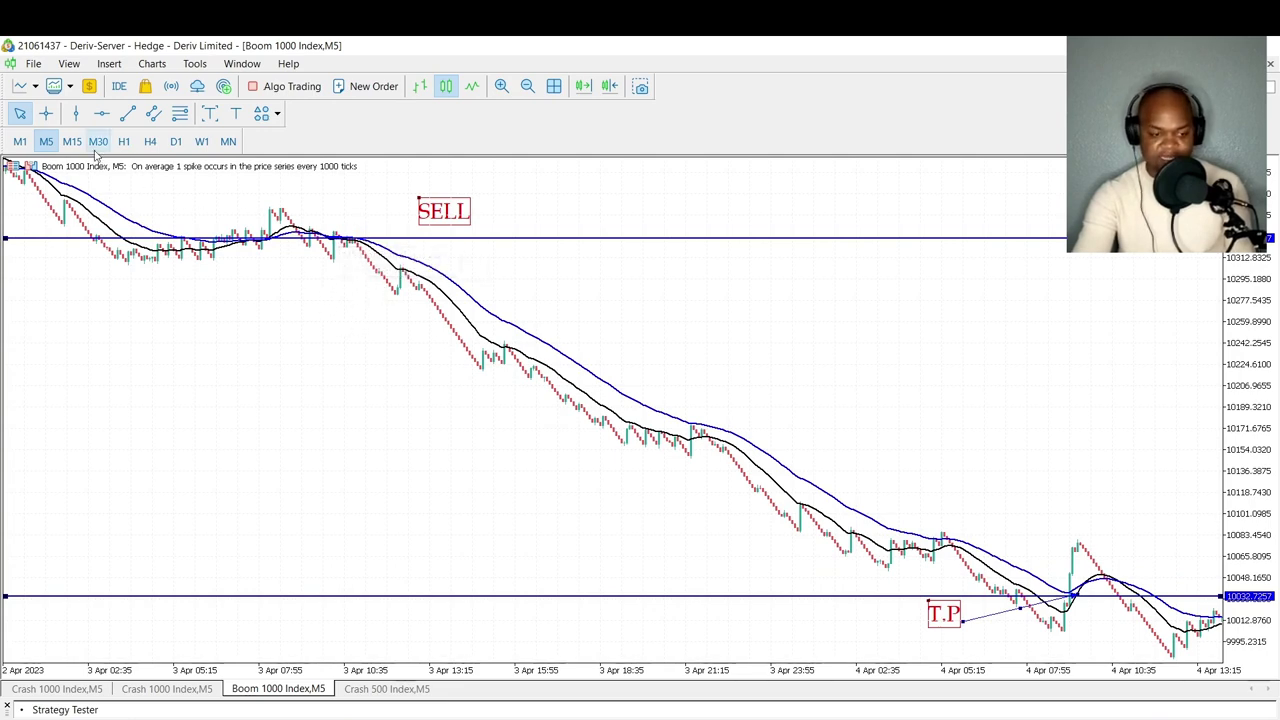
click(44, 113)
drag(348, 240, 1072, 604)
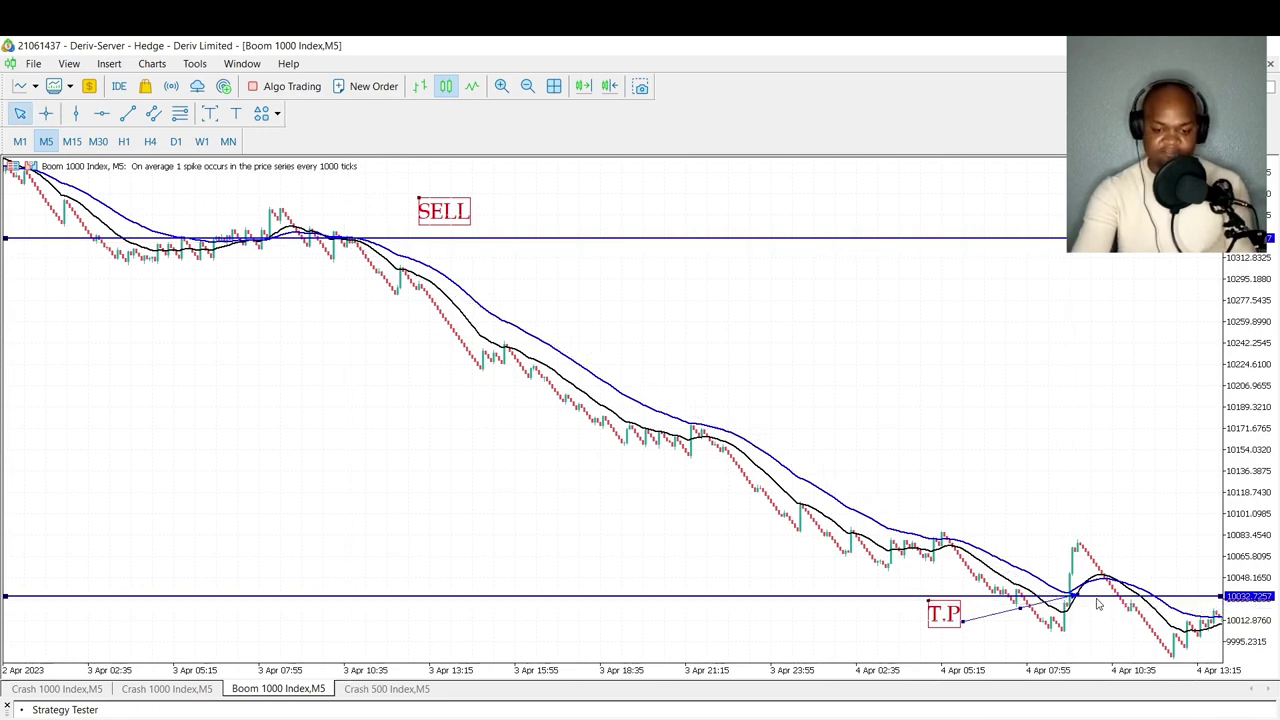
Examine the price action and moving-average crossovers after the 4 Apr exit up to 10 Apr, including the marked sell and take profit
scroll(896, 545, down, 5)
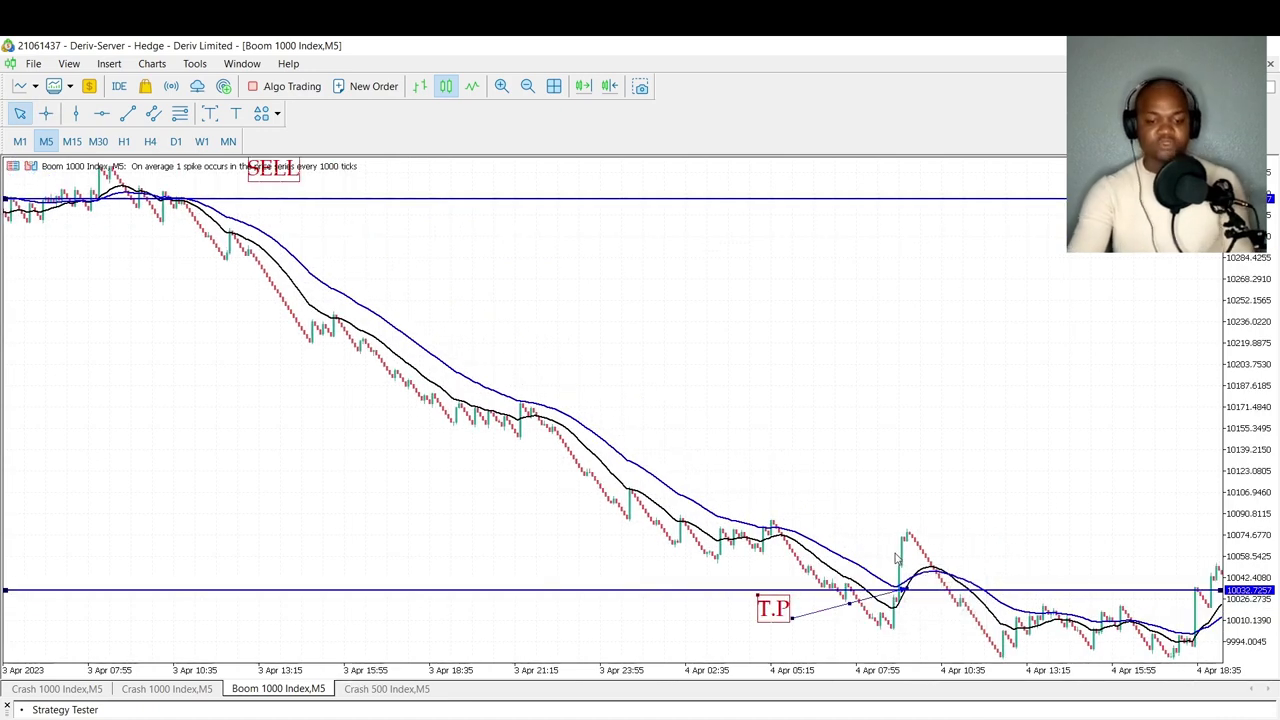
scroll(896, 543, down, 8)
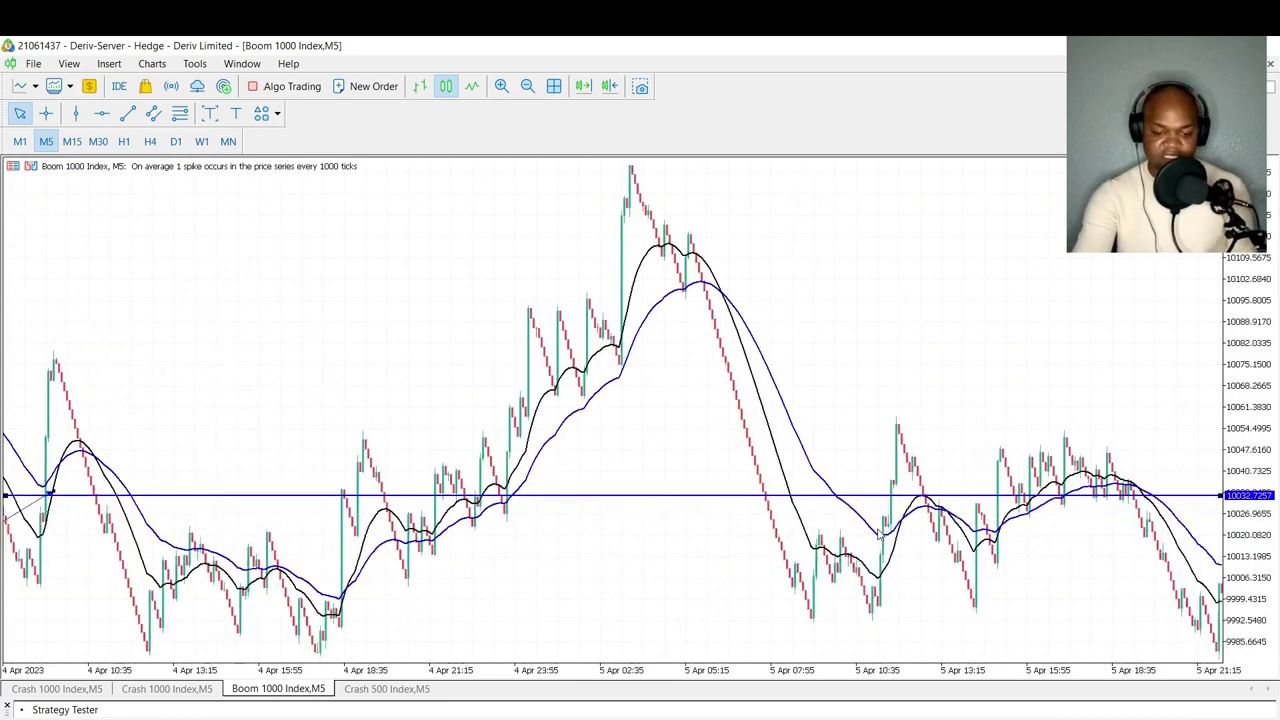
scroll(879, 538, down, 10)
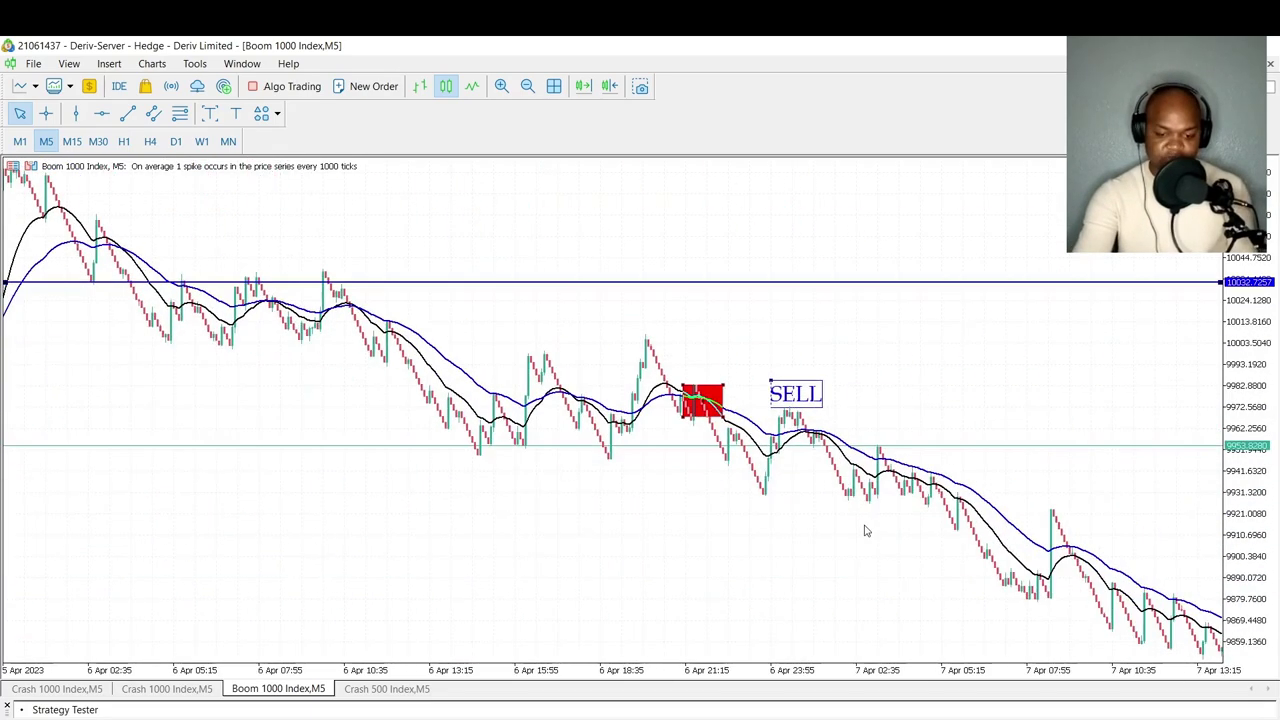
scroll(862, 531, down, 3)
scroll(855, 553, down, 2)
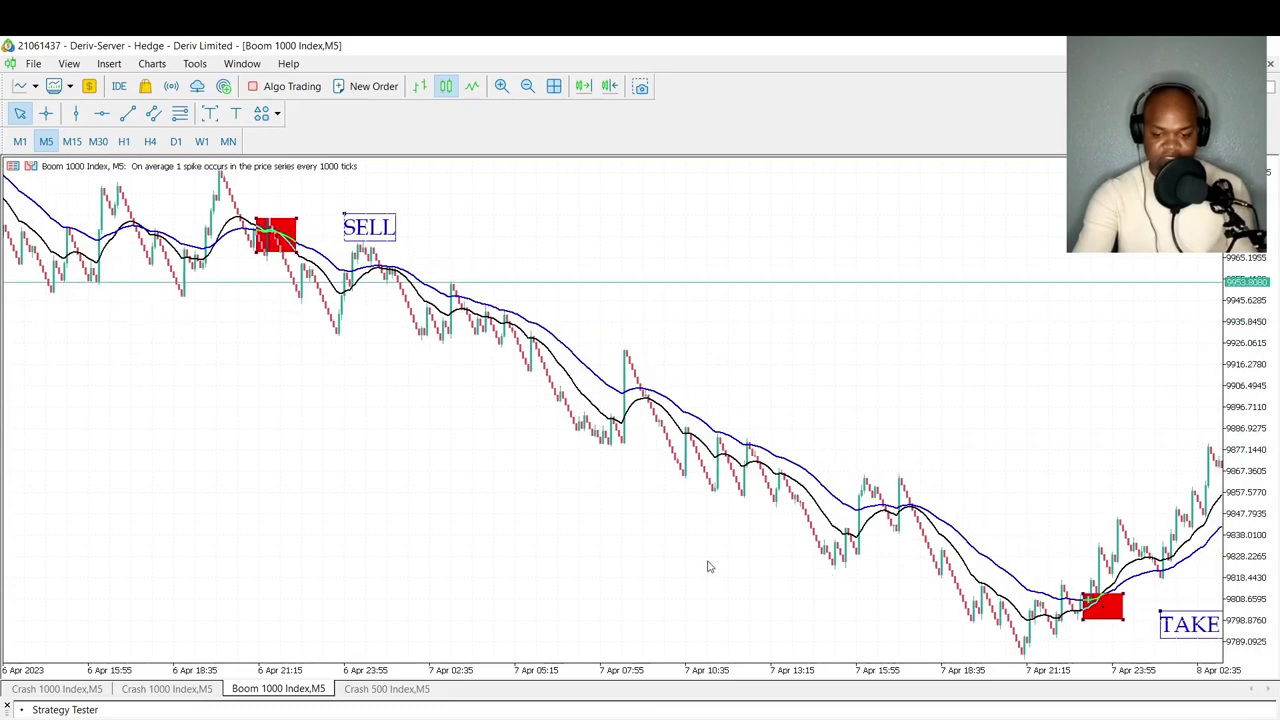
scroll(1060, 630, down, 20)
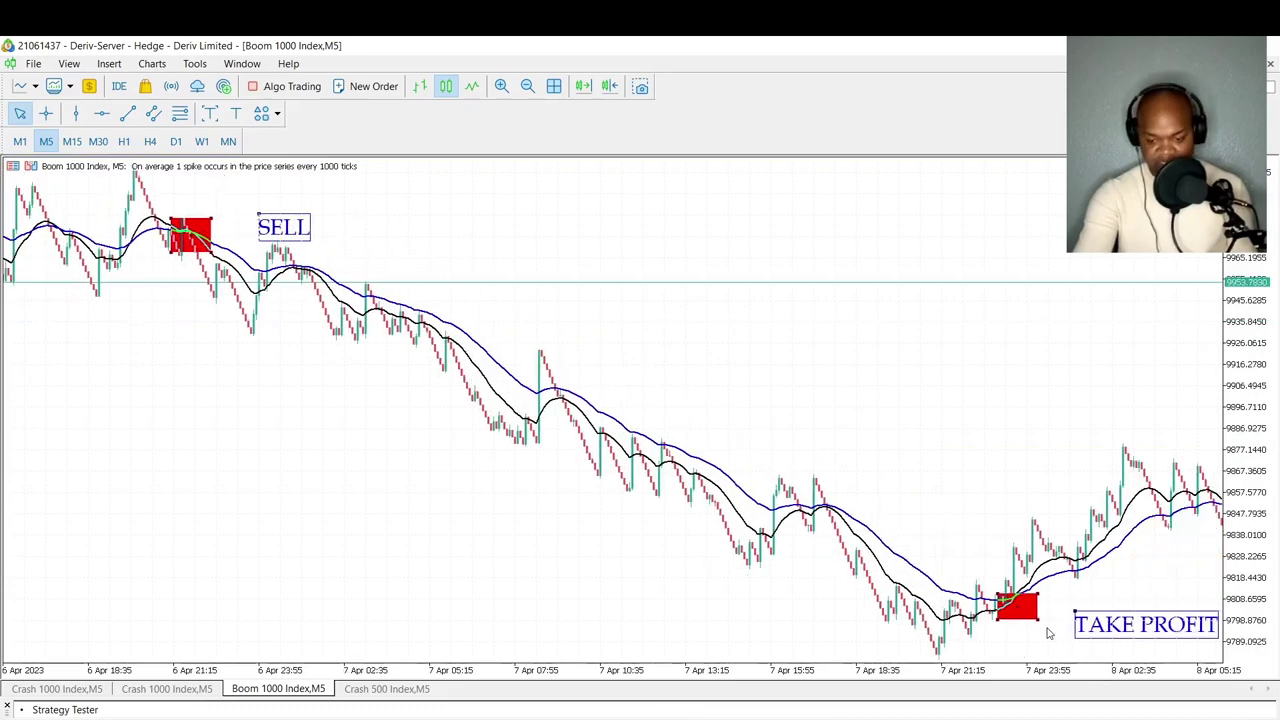
scroll(1067, 632, down, 14)
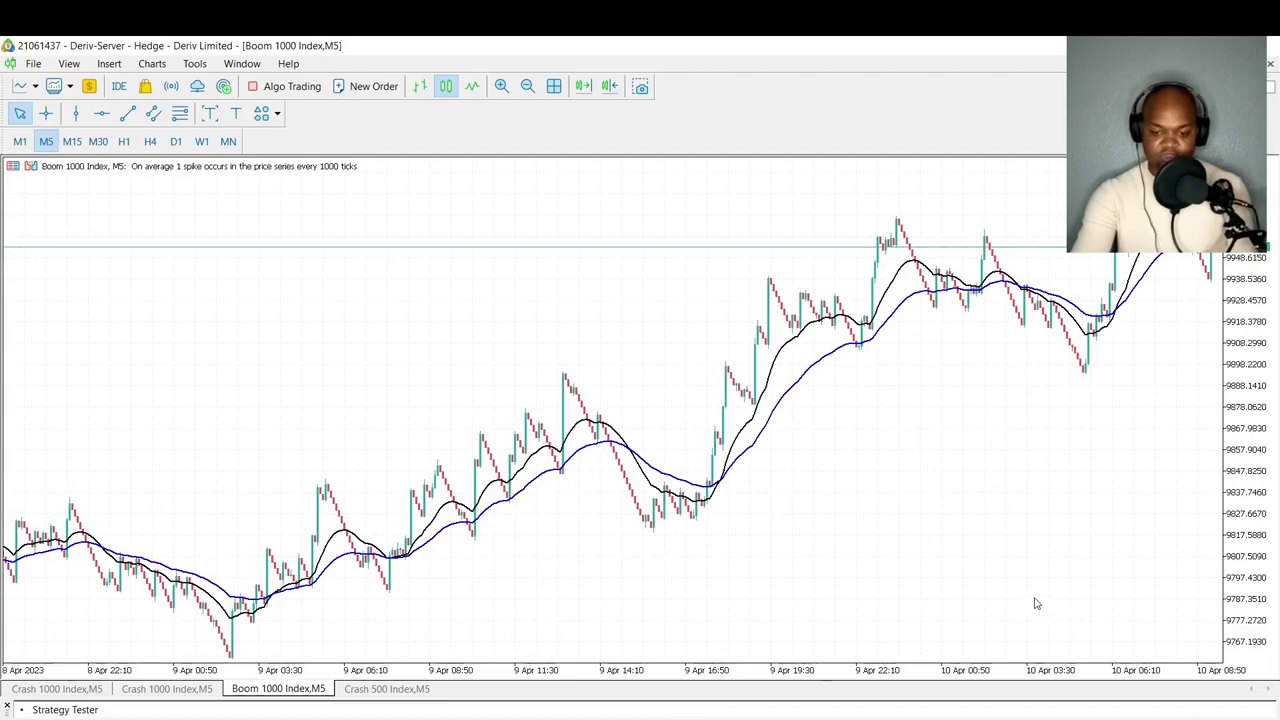
Look back through the Boom 1000 crossovers from 10 Apr to the rectangle marked around 25 Mar
scroll(1030, 576, up, 20)
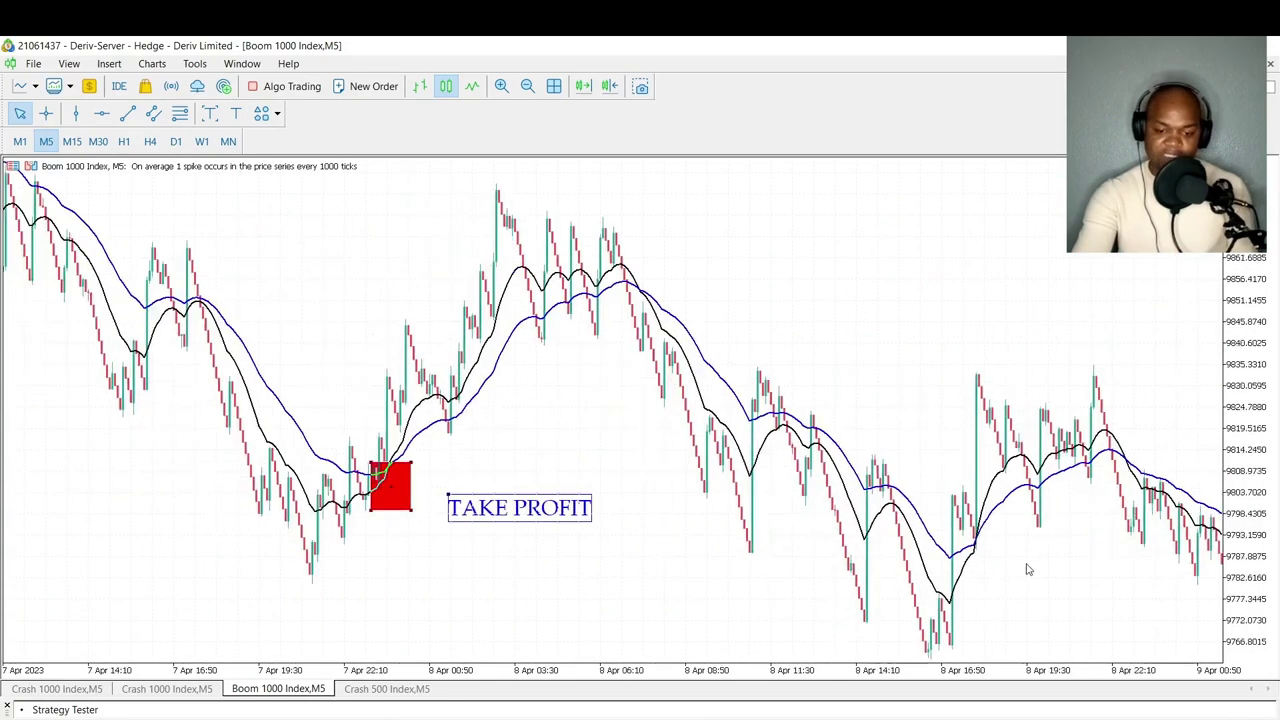
scroll(1027, 572, up, 20)
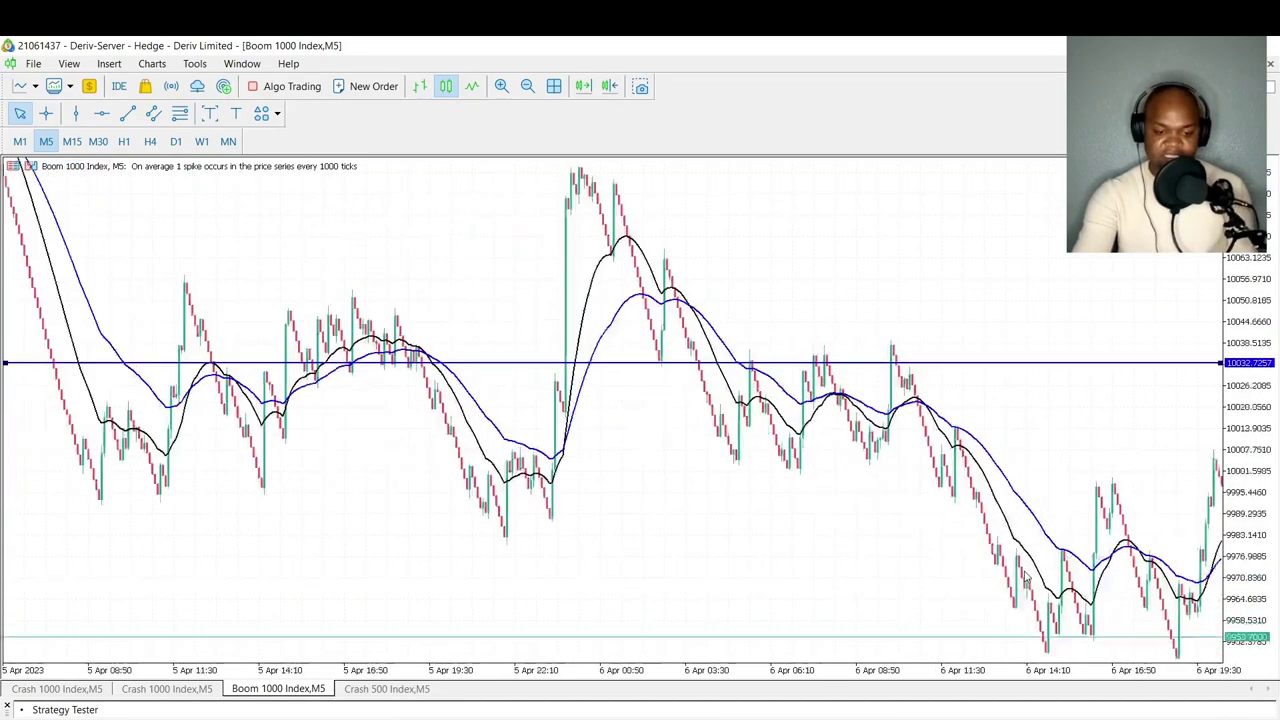
scroll(1024, 577, up, 20)
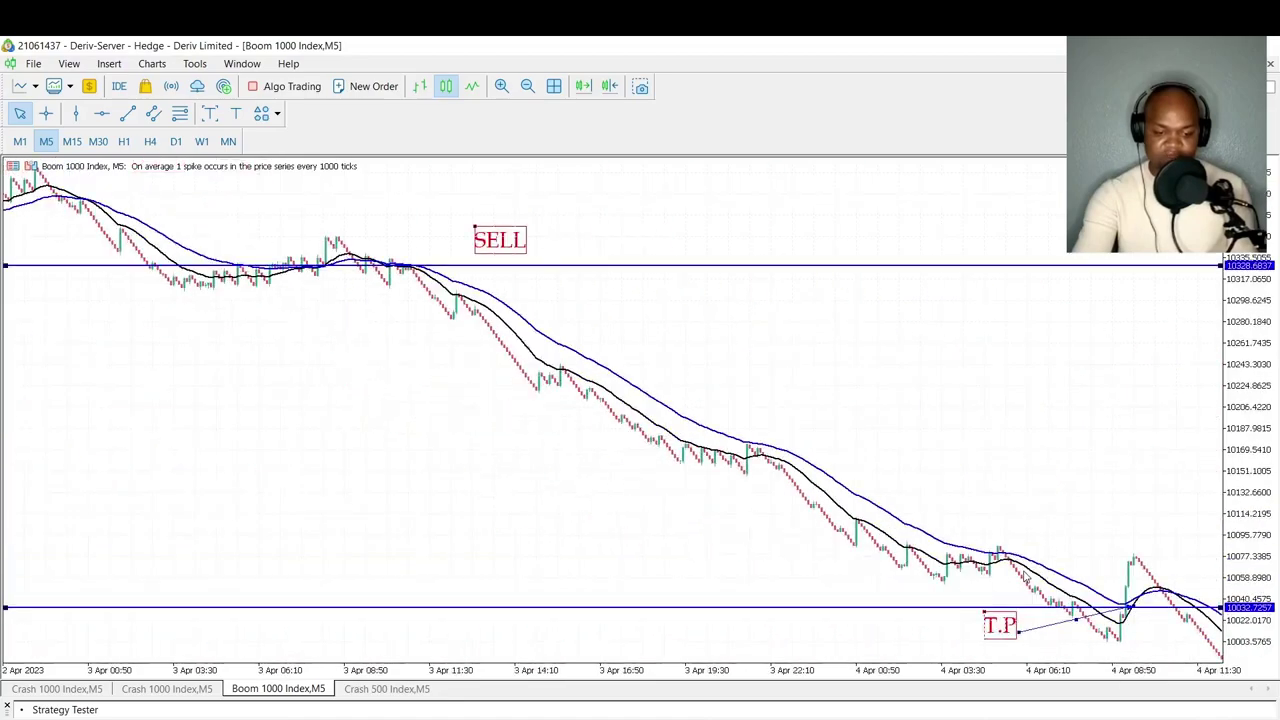
scroll(1020, 578, up, 20)
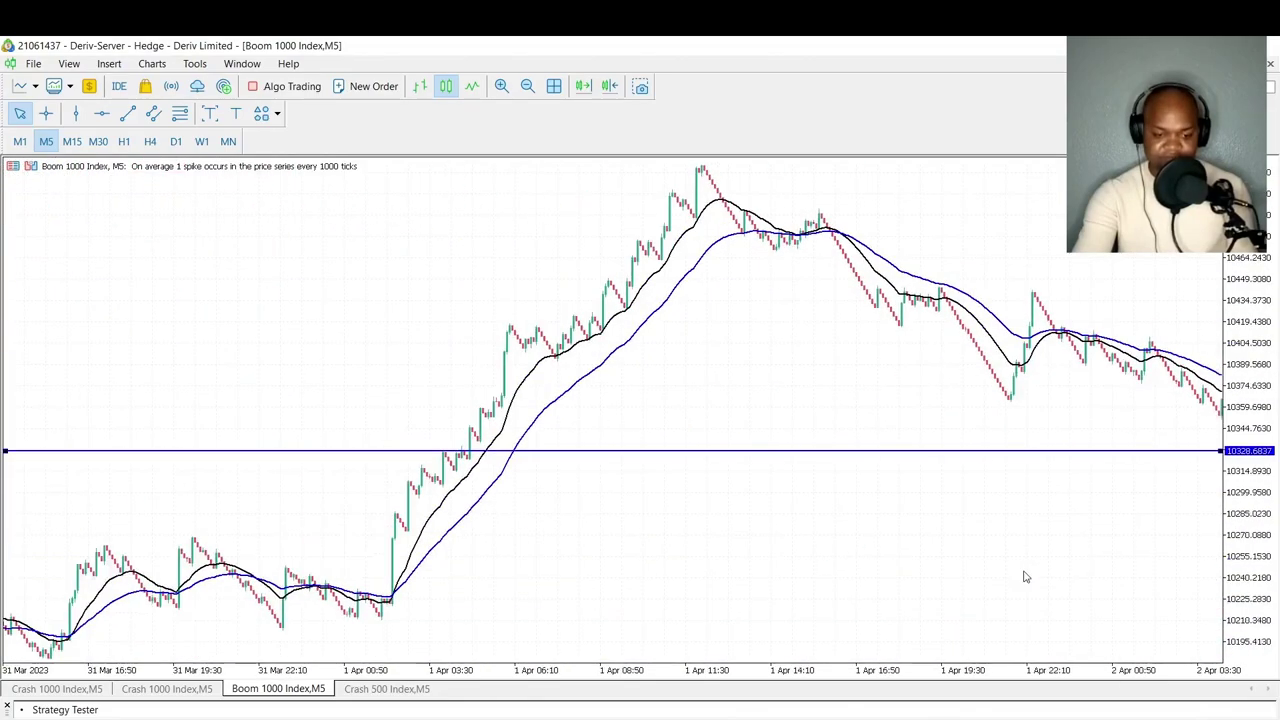
scroll(1008, 578, up, 20)
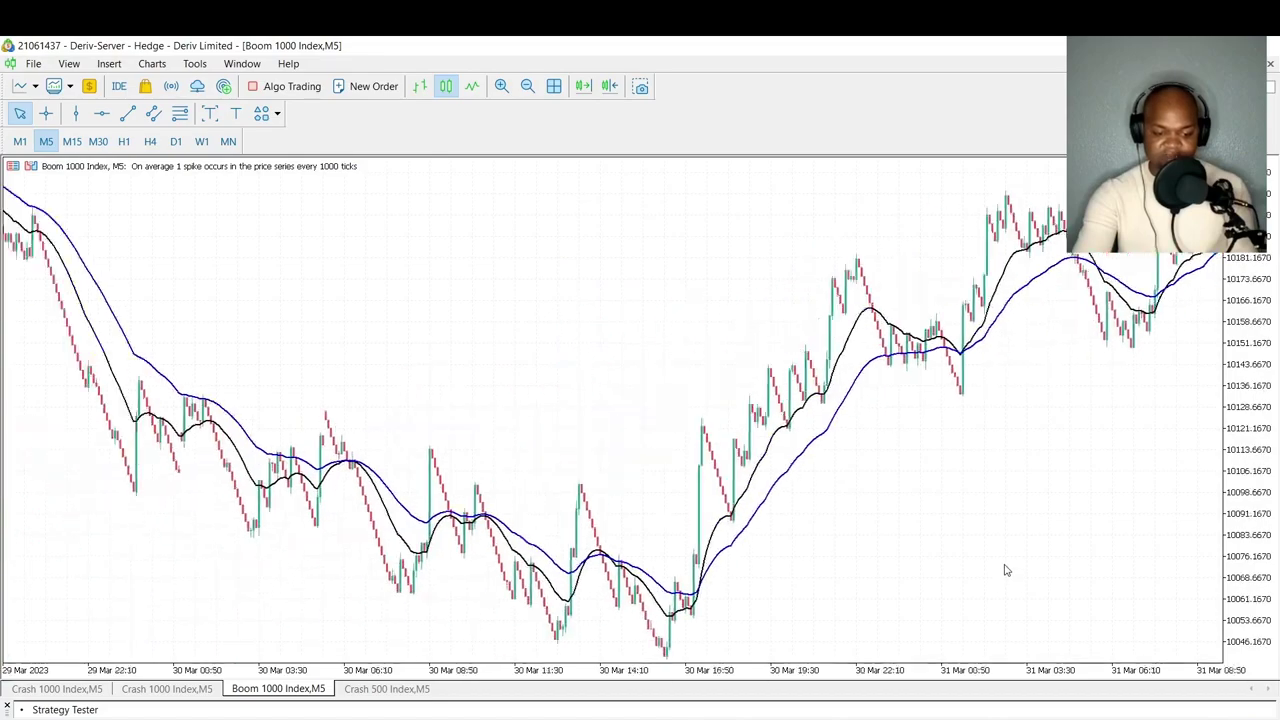
scroll(1006, 572, up, 20)
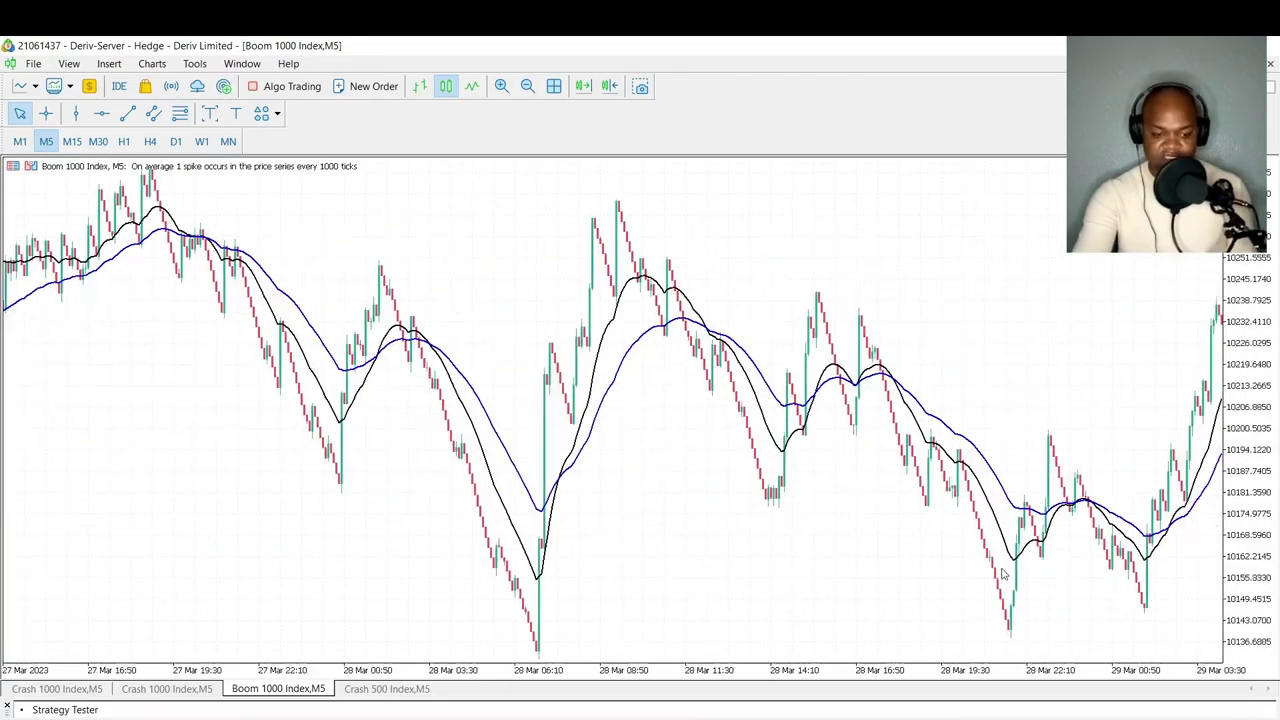
scroll(1004, 574, up, 20)
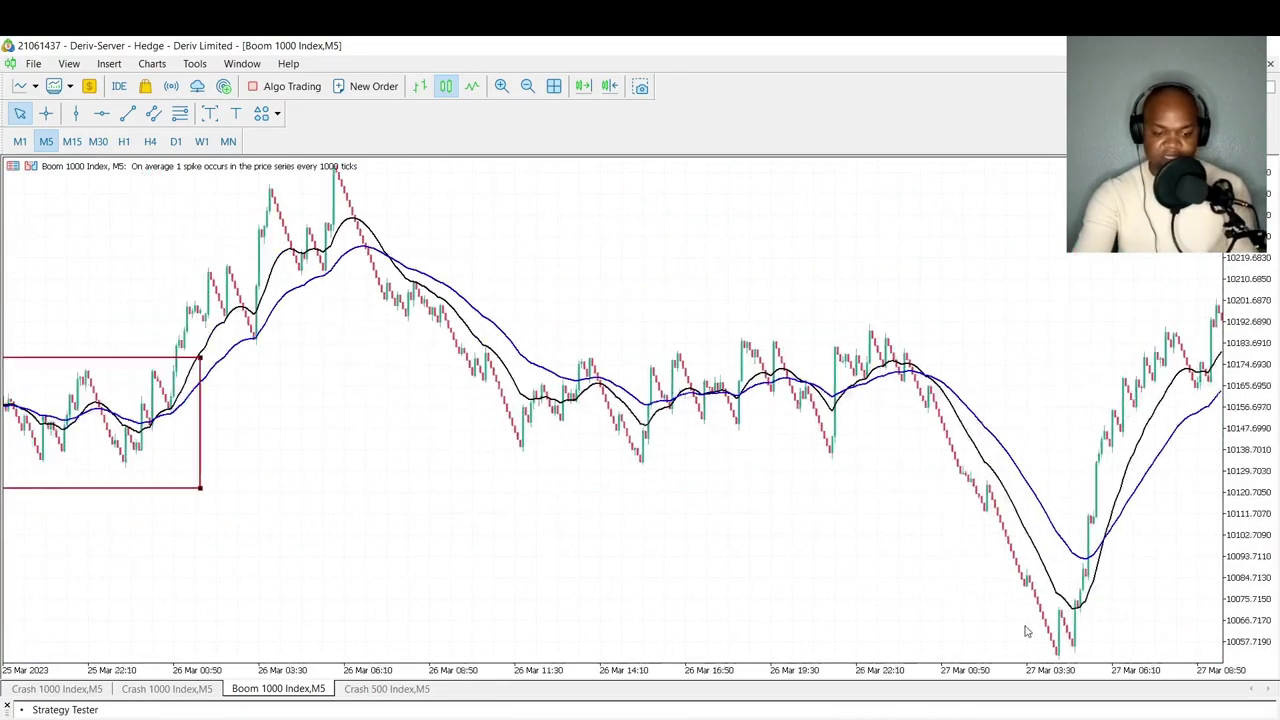
Raise the upper edge of the 25 Mar rectangle to about 10181 and trace the ranging crossovers inside it with the crosshair
scroll(1037, 642, up, 6)
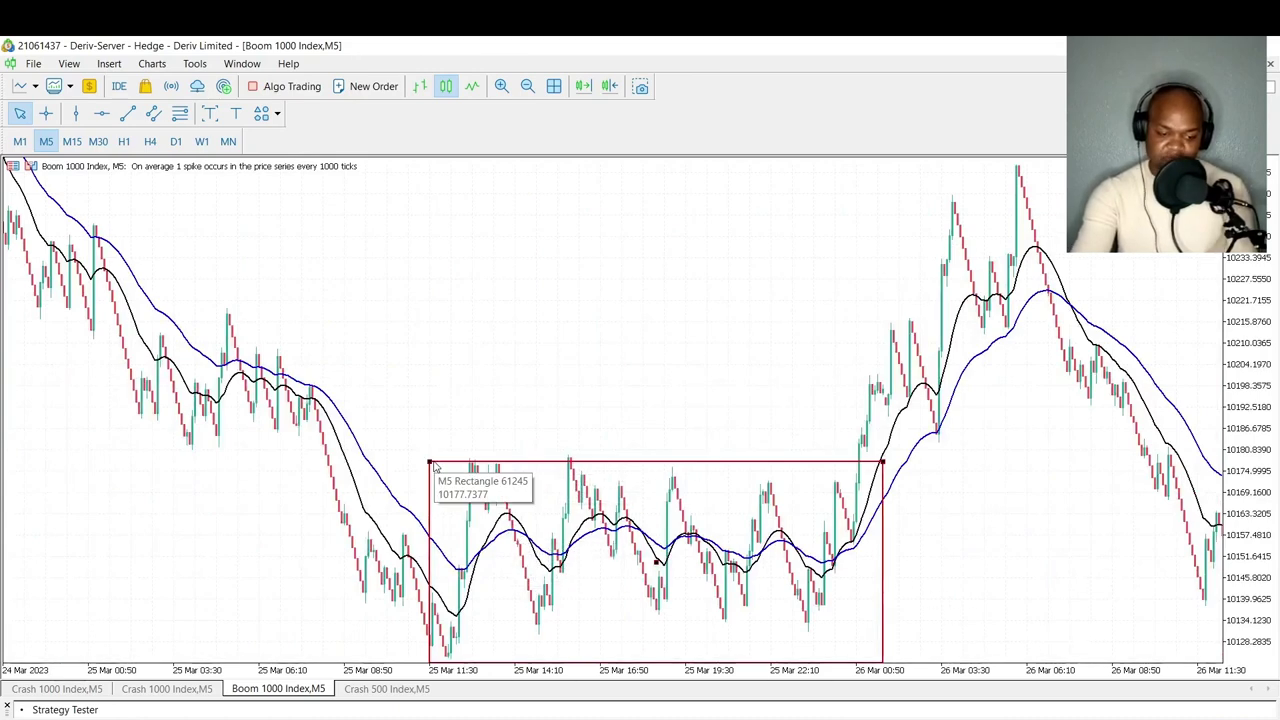
drag(431, 464, 431, 449)
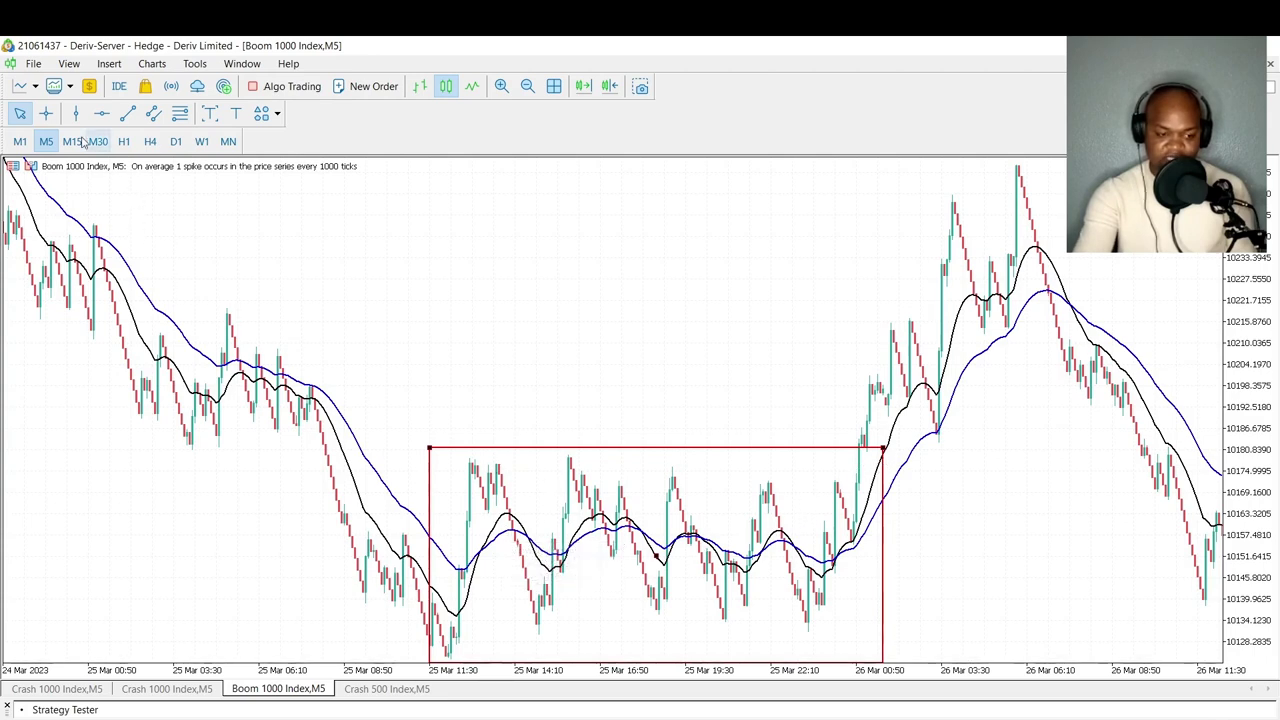
click(48, 116)
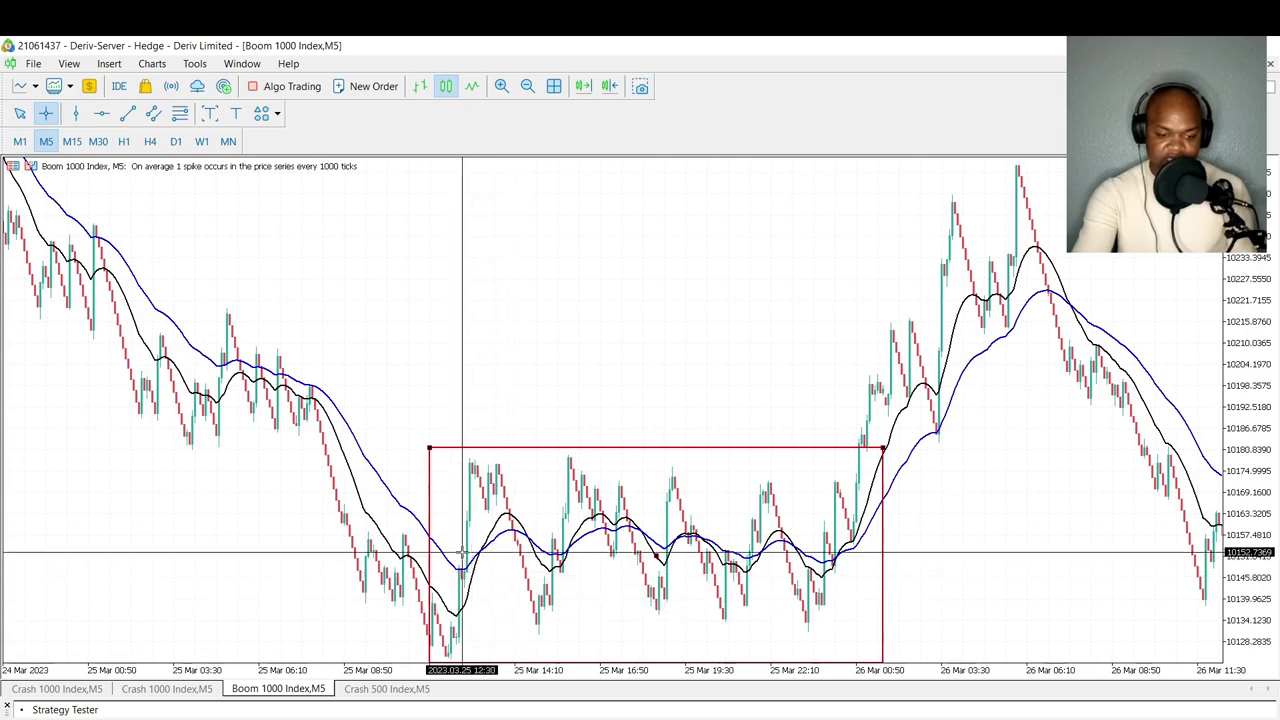
drag(468, 557, 831, 567)
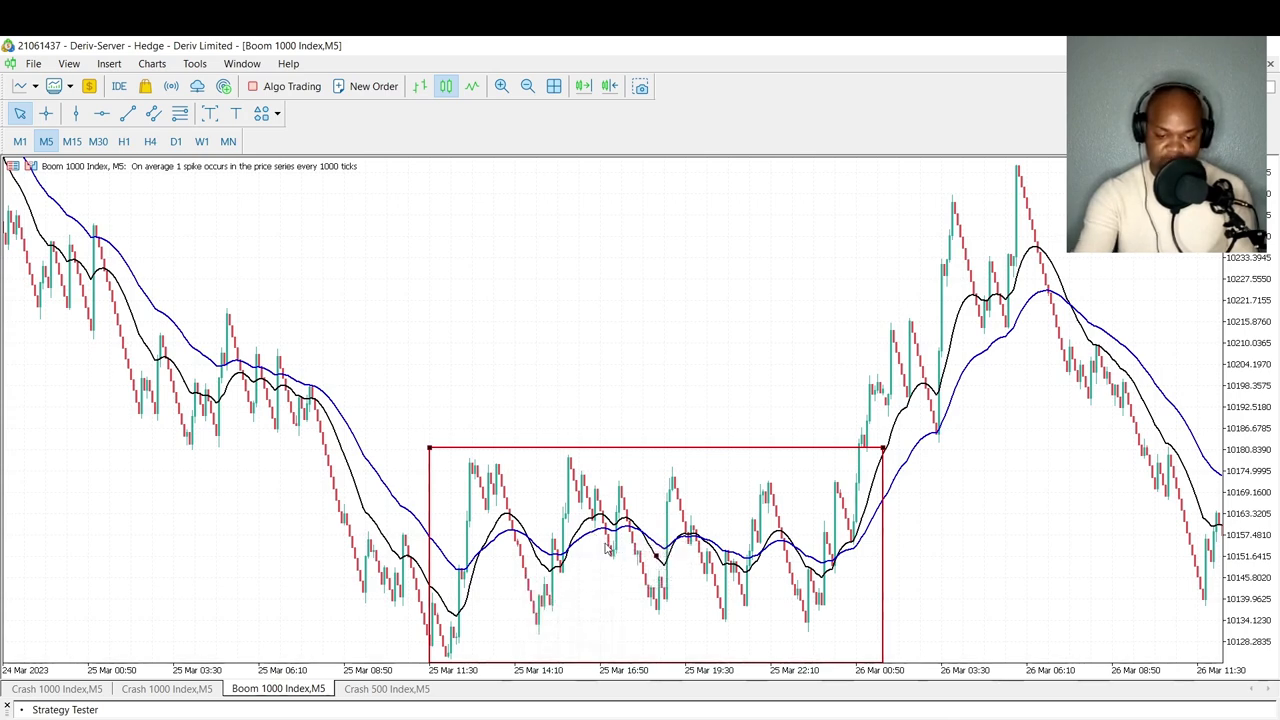
Examine the 24 Mar rally and the decline leading into the rectangle, tracing the moving-average crossovers with the crosshair
scroll(560, 582, down, 2)
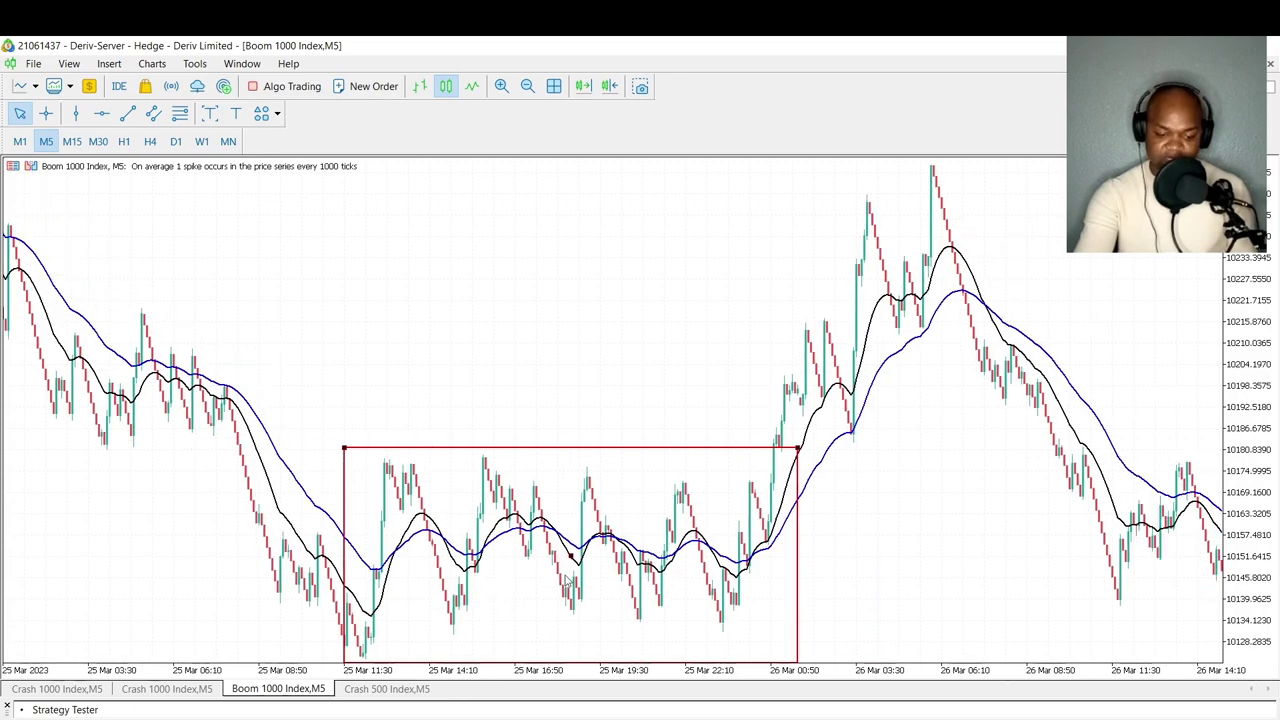
scroll(566, 582, up, 8)
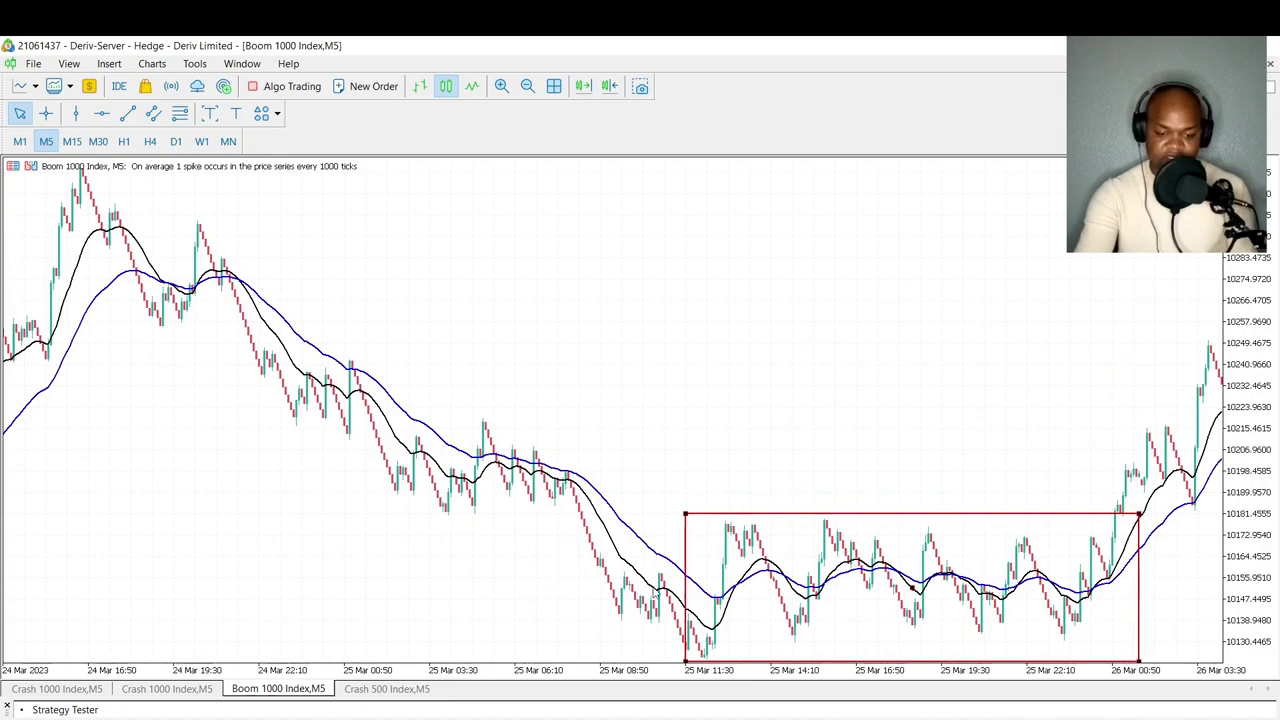
scroll(270, 390, up, 2)
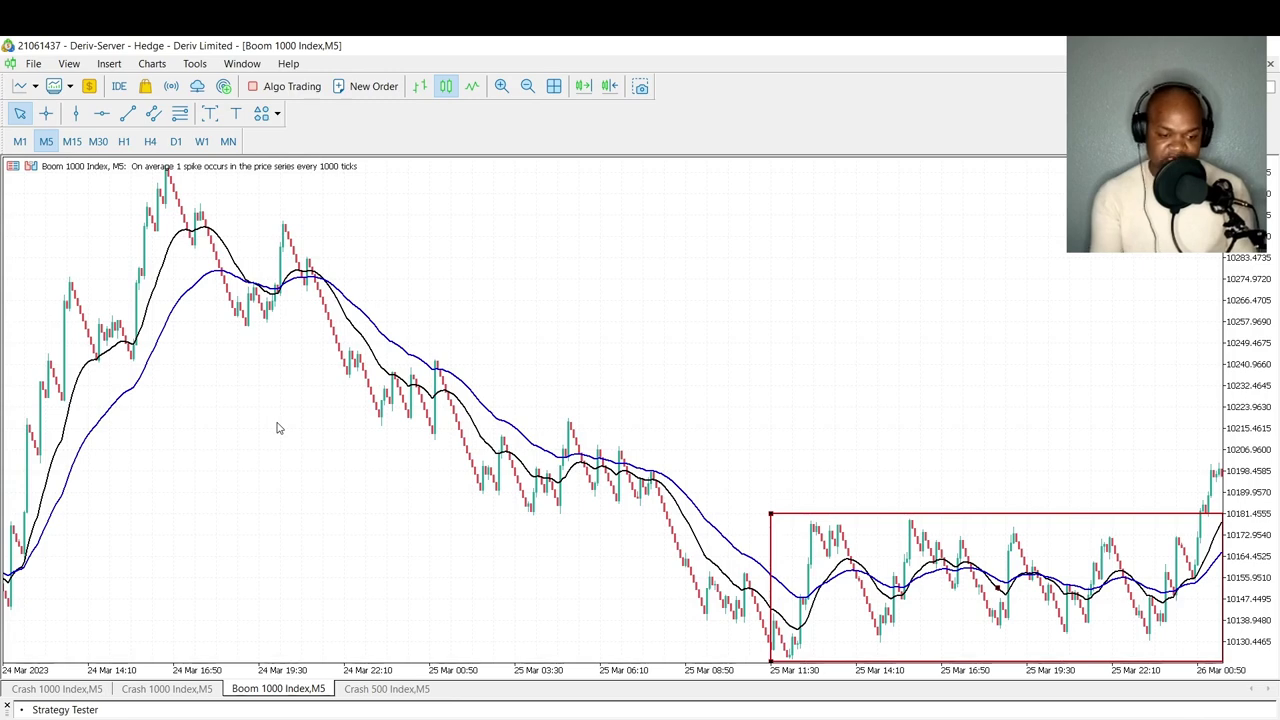
scroll(491, 240, down, 5)
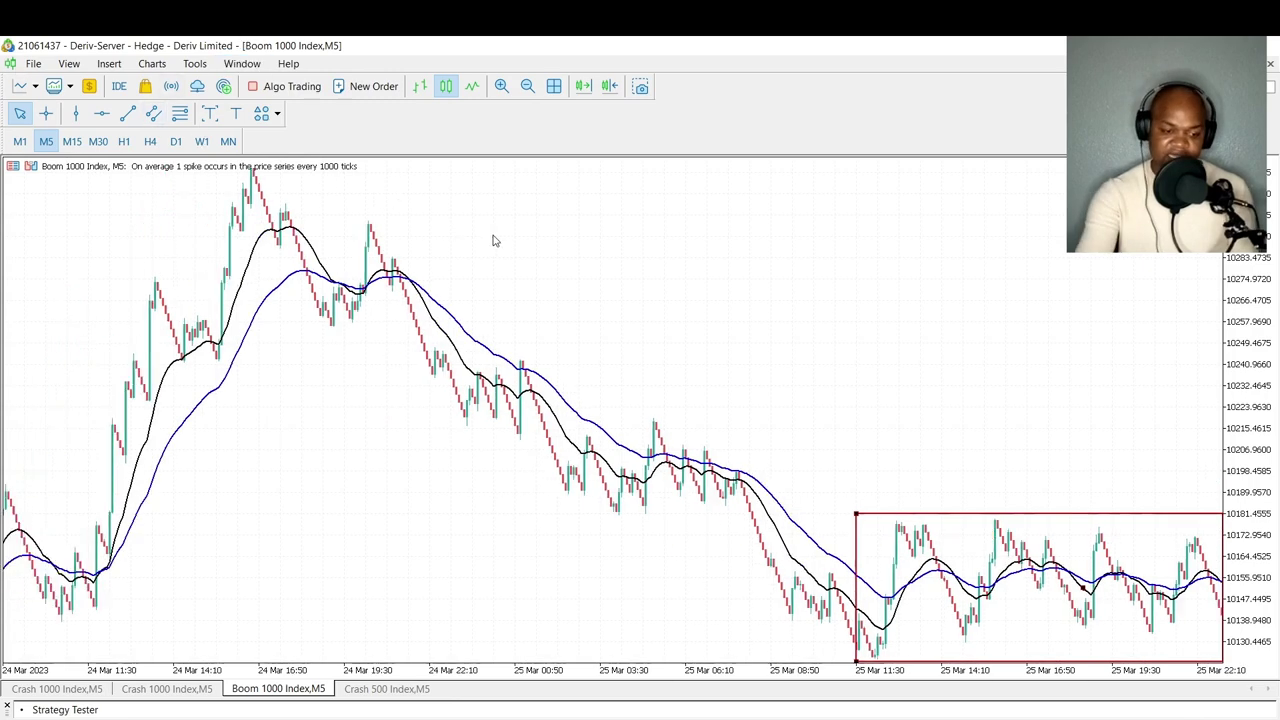
click(46, 113)
mouse_move(276, 549)
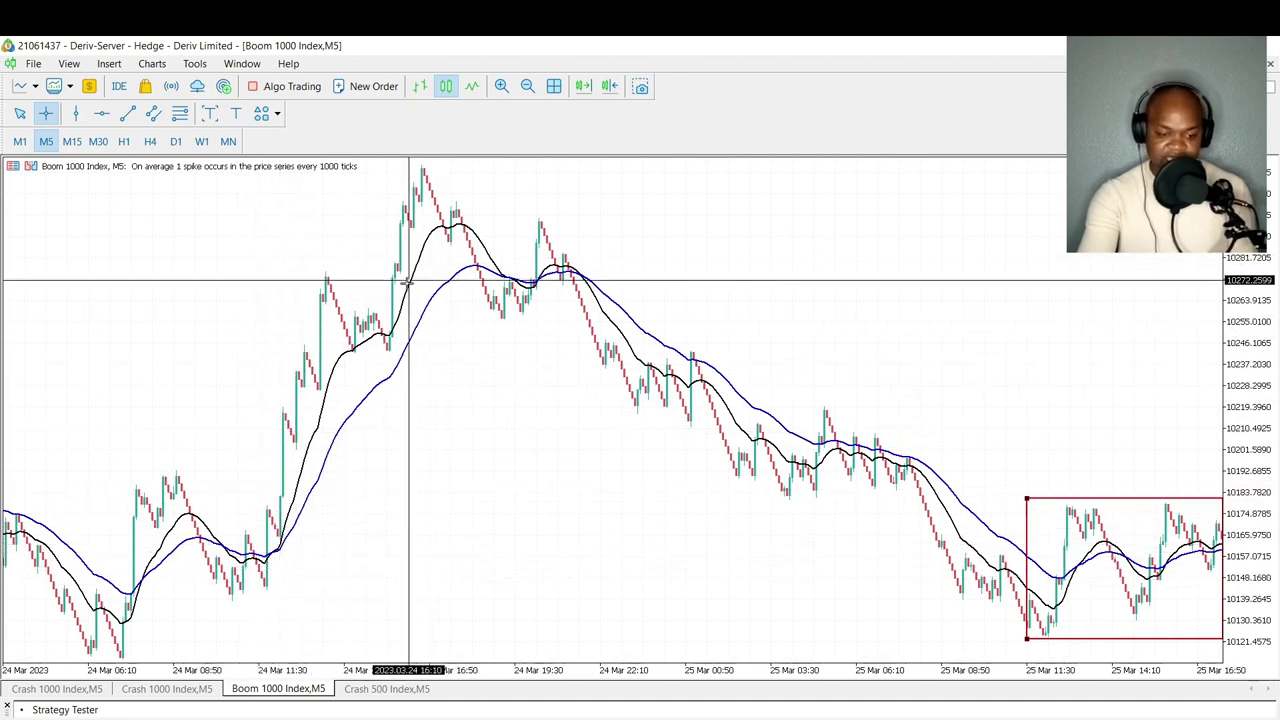
mouse_move(404, 297)
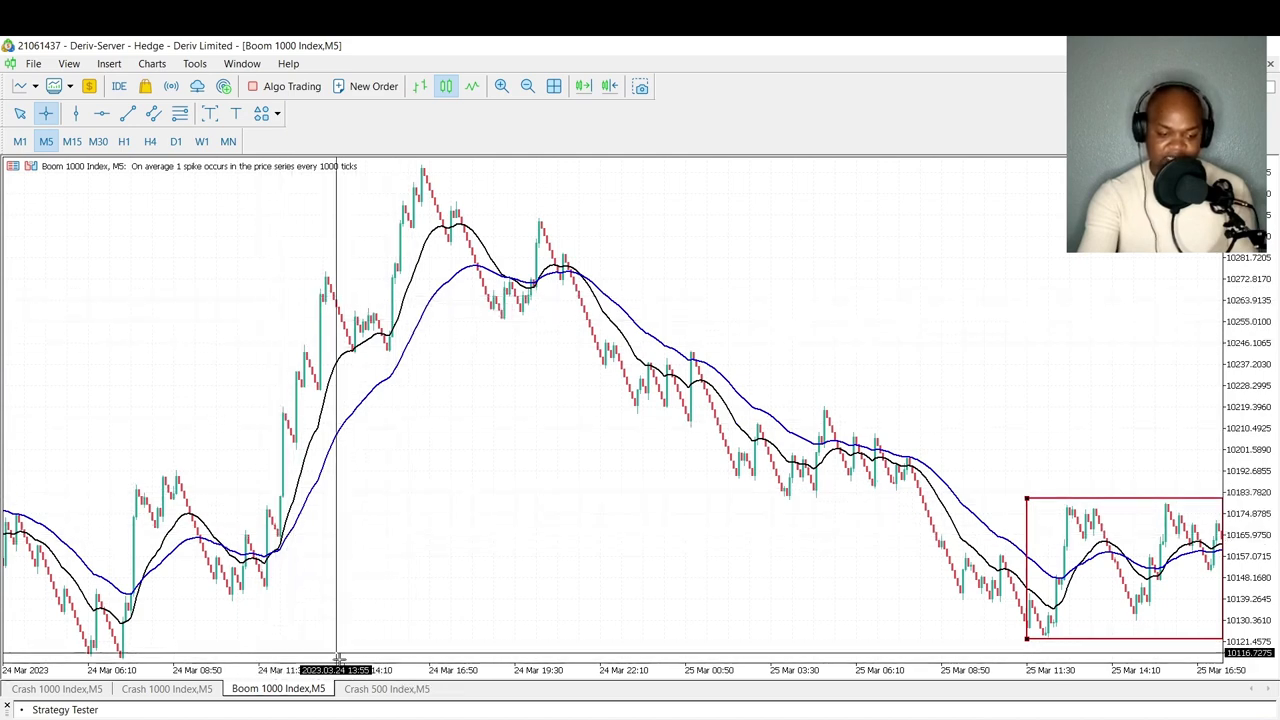
key(Escape)
Switch to the Crash 500 Index chart and measure the rally from the late 8 Jan bullish crossover into 9 Jan
click(386, 689)
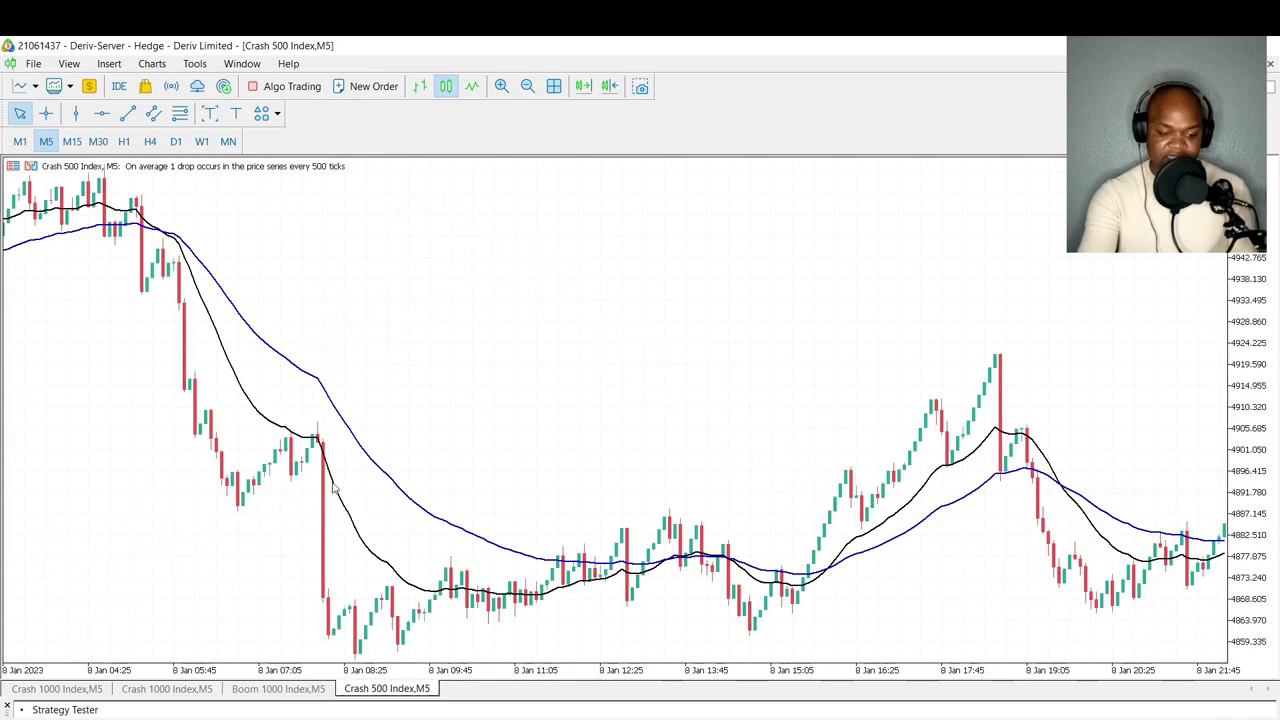
scroll(330, 492, down, 10)
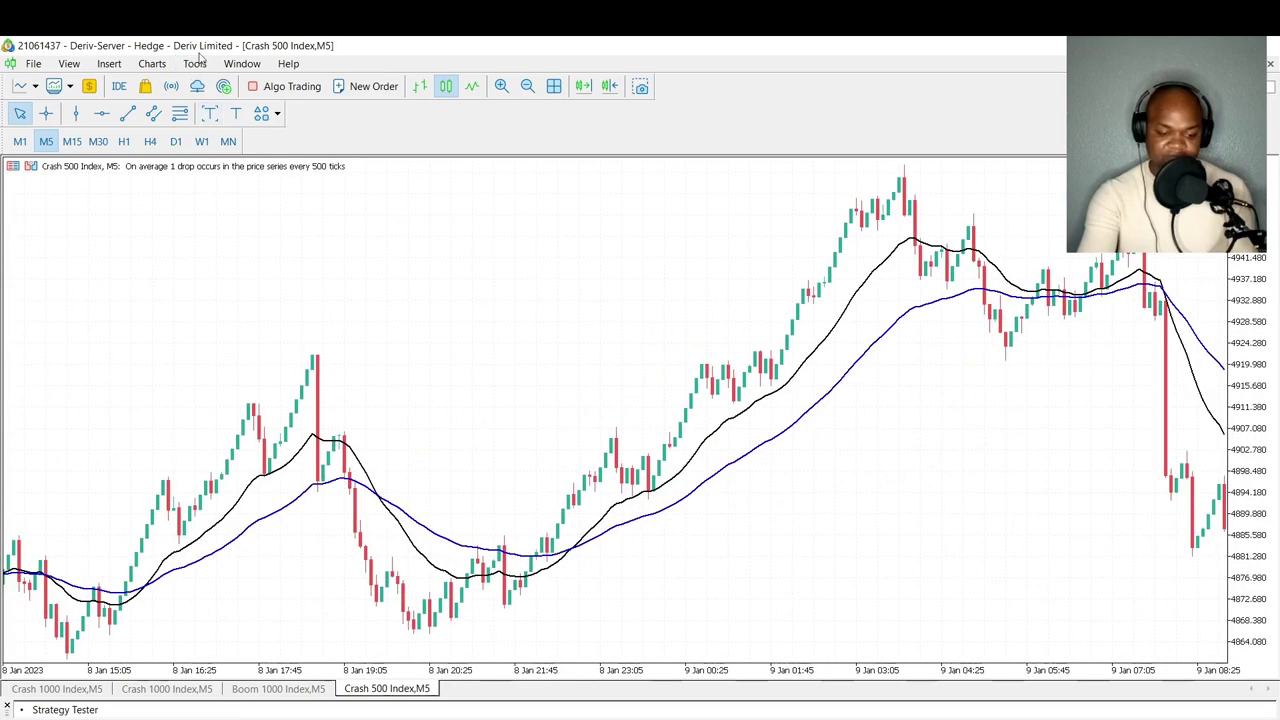
click(45, 113)
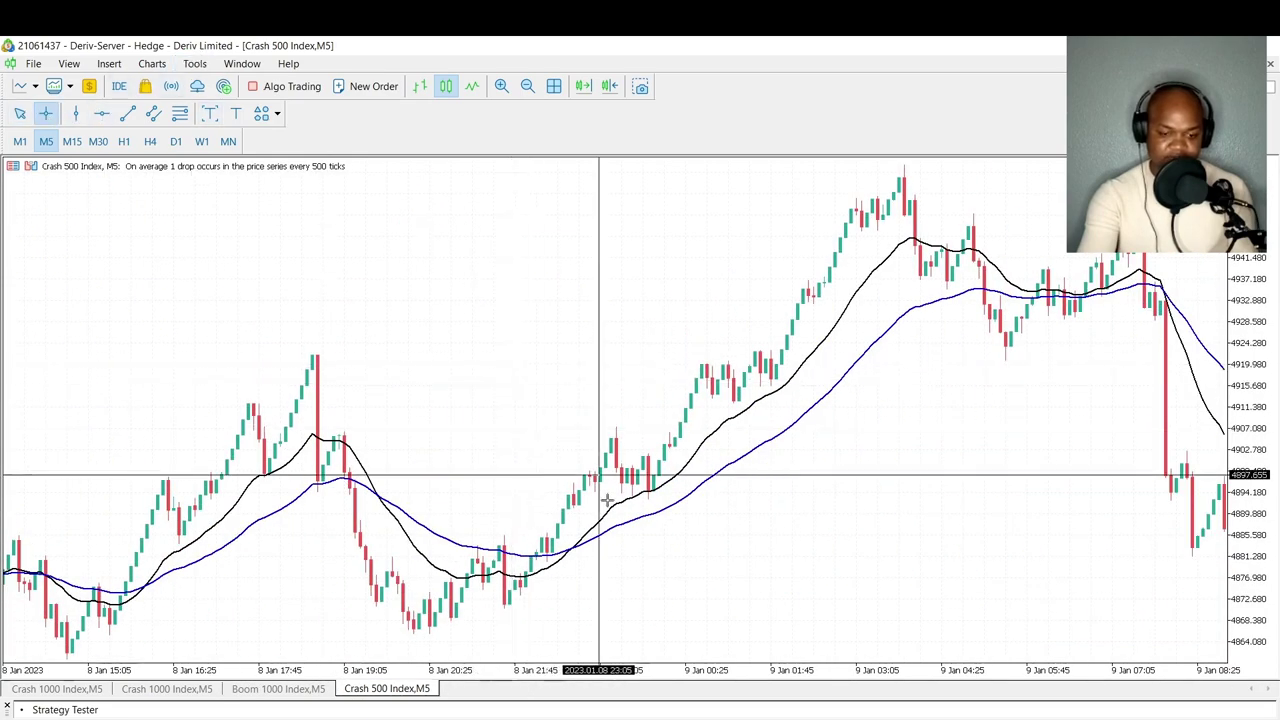
drag(580, 545, 1002, 326)
Measure the first part of the uptrend from the 9 Jan evening bullish crossover into the morning of 10 Jan
scroll(720, 314, down, 10)
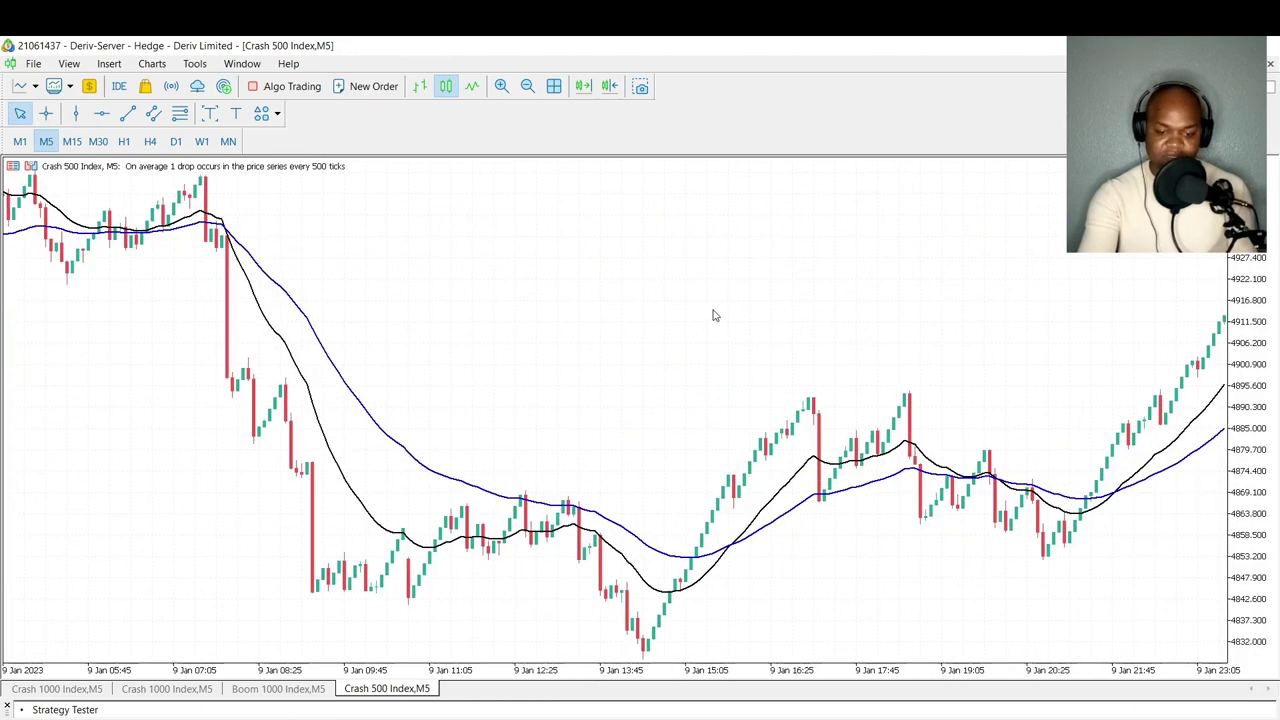
scroll(700, 314, down, 2)
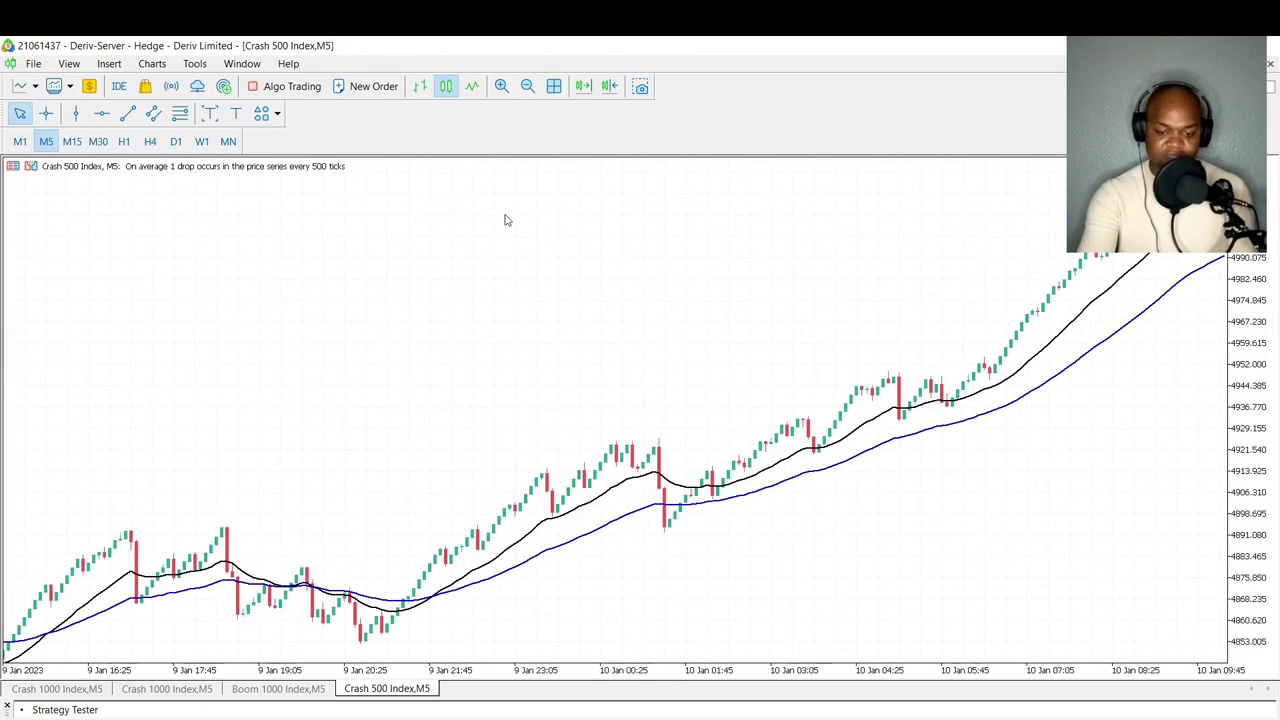
click(48, 114)
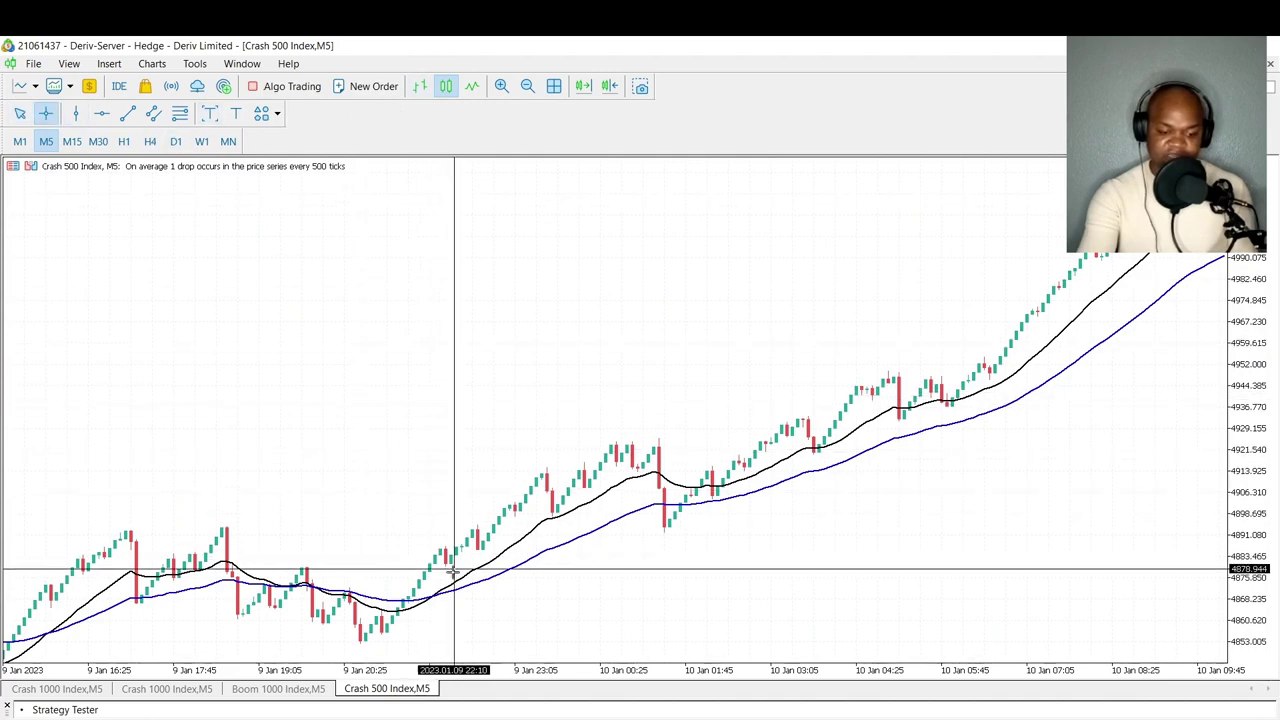
drag(448, 580, 957, 373)
Measure the full buy move from the 9 Jan 22:00 bullish crossover to the bearish crossover around 14:10 on 10 Jan
scroll(957, 373, down, 4)
scroll(957, 373, down, 4)
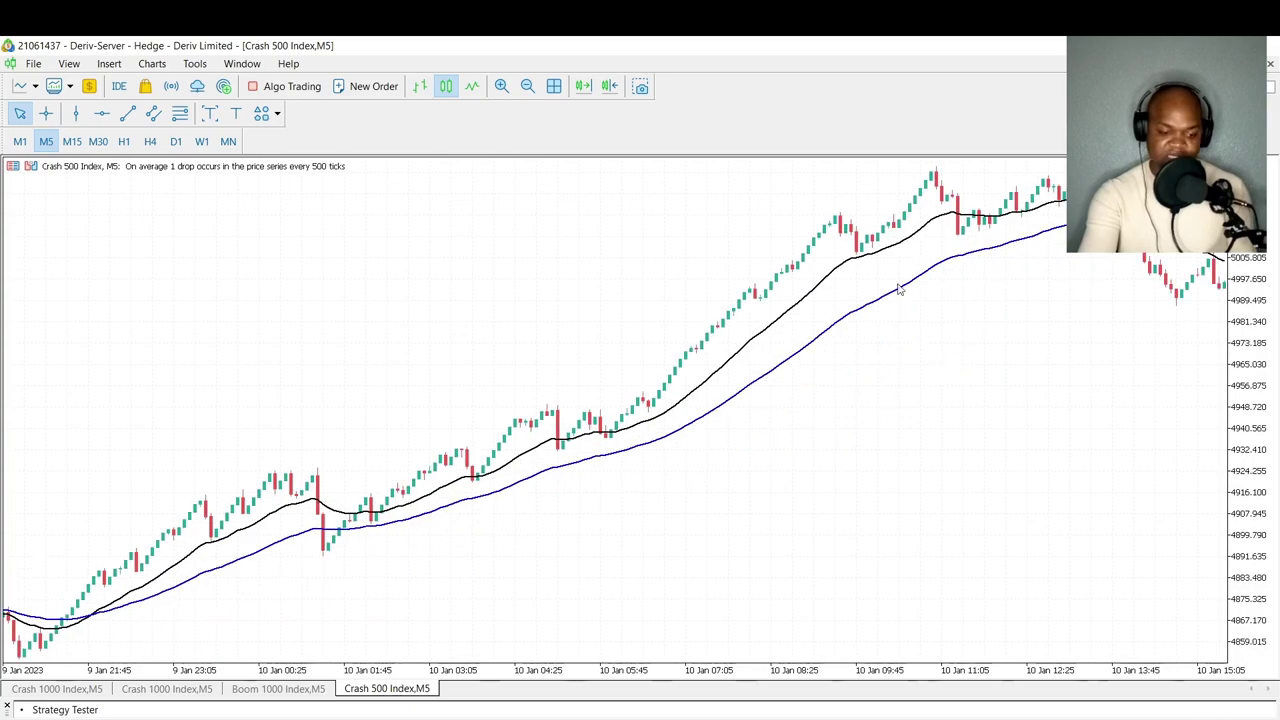
click(527, 90)
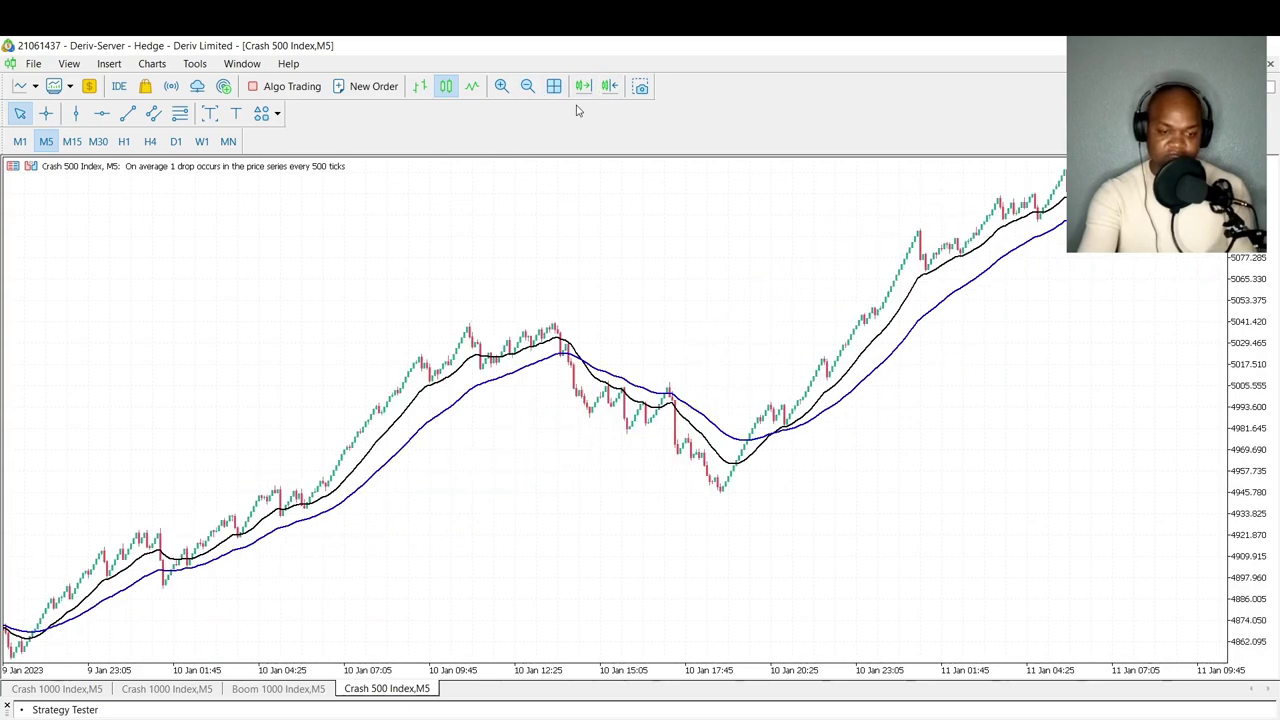
scroll(731, 406, down, 8)
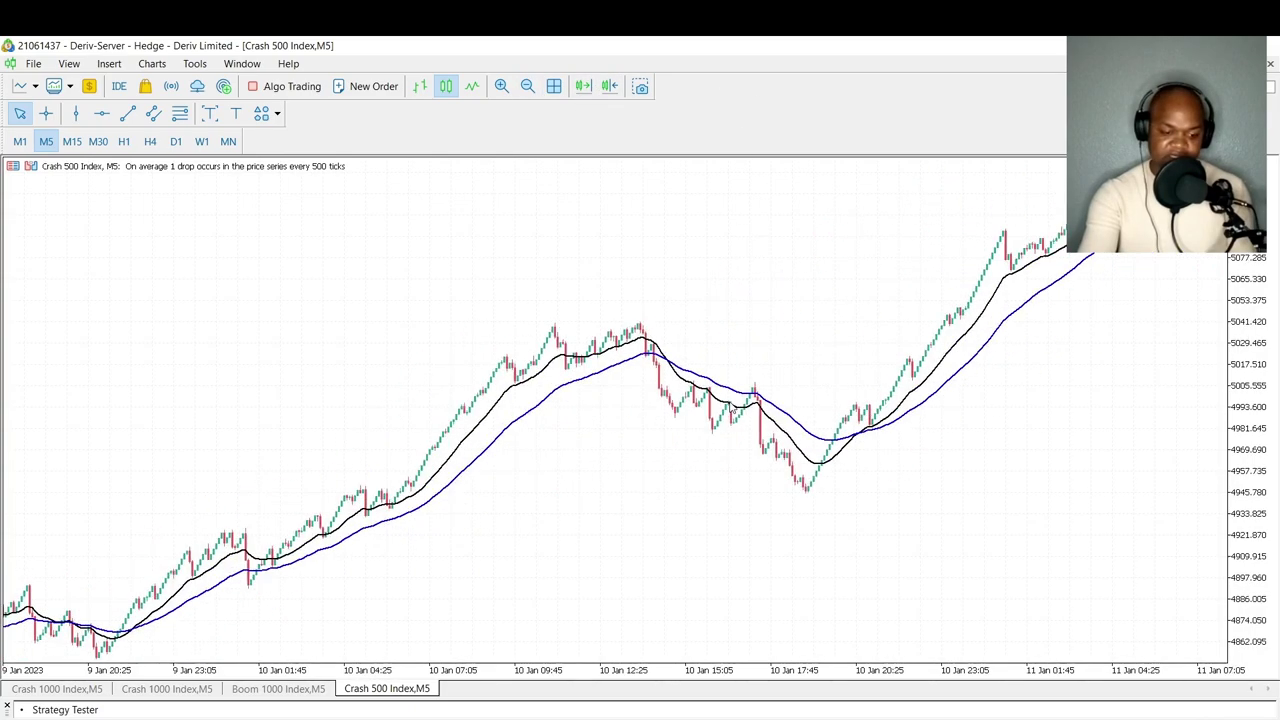
scroll(731, 406, up, 15)
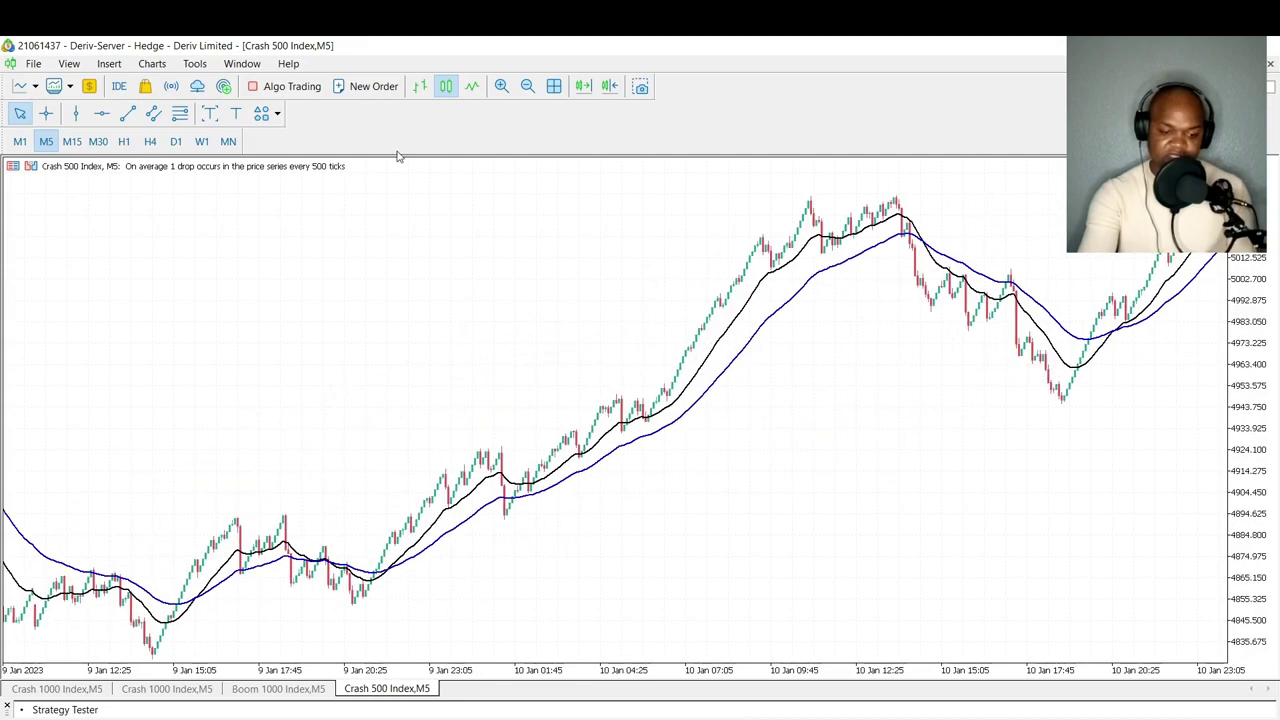
click(45, 113)
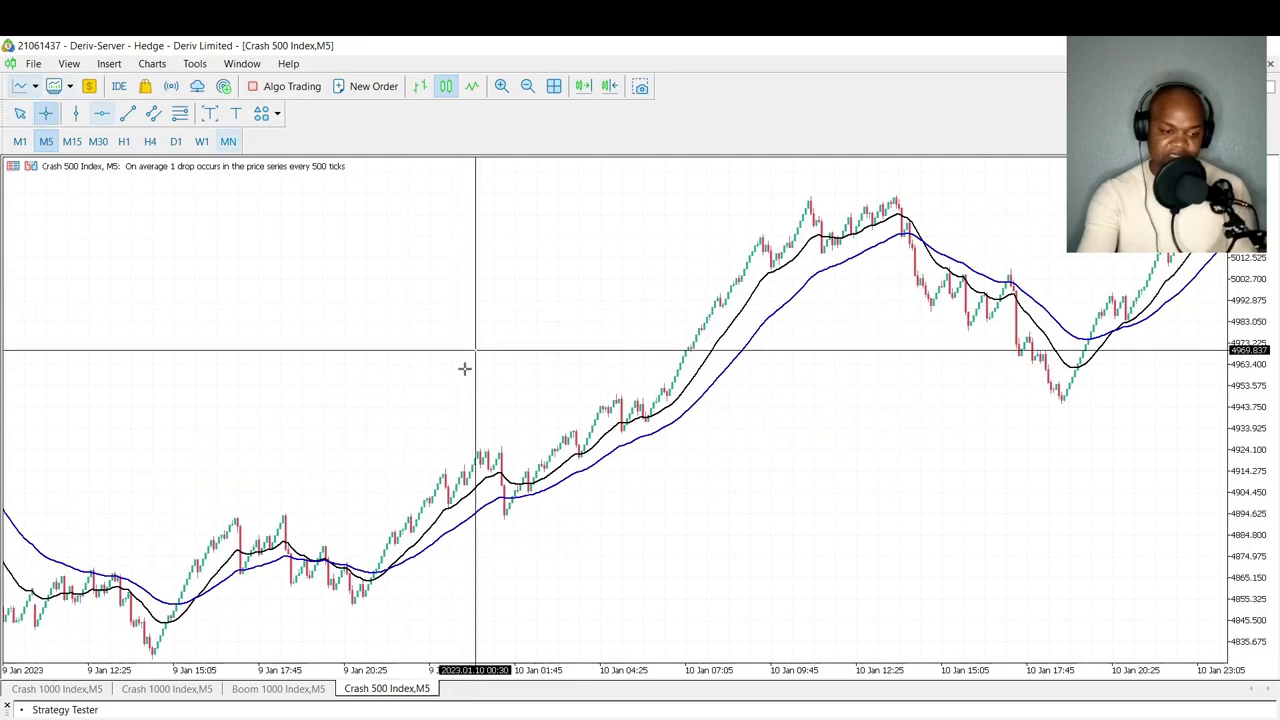
drag(396, 565, 930, 226)
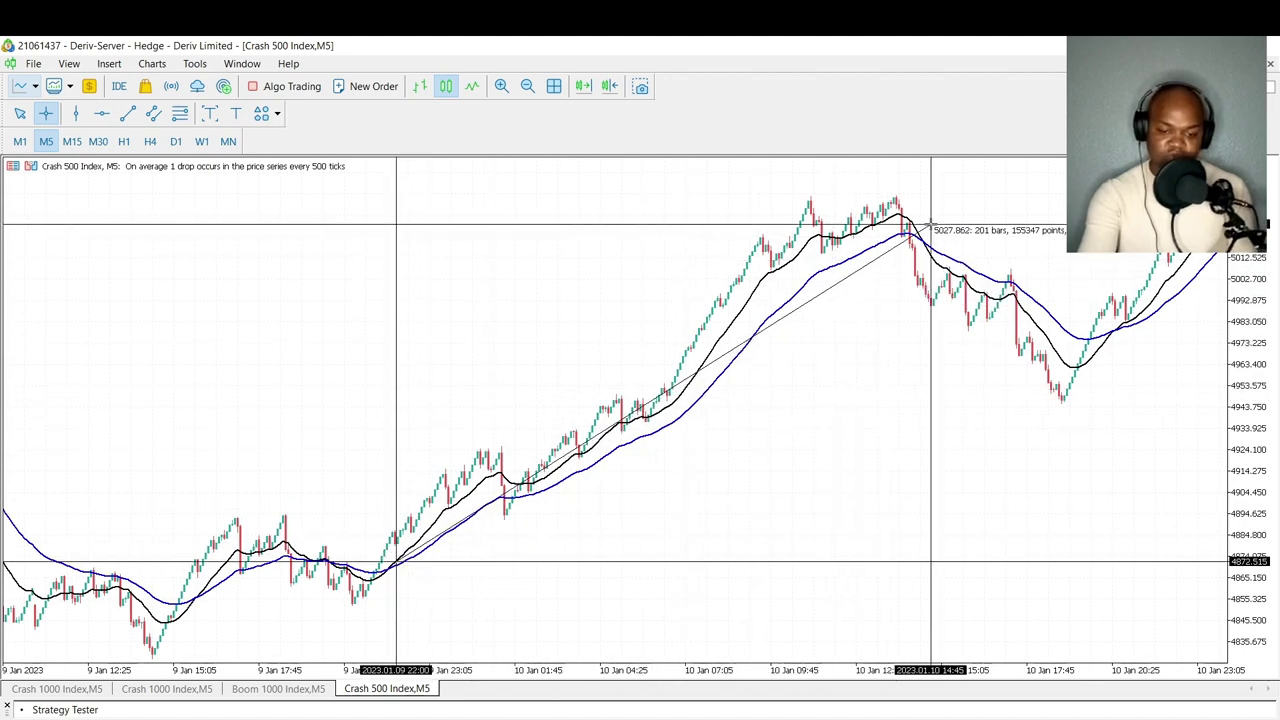
mouse_move(930, 226)
mouse_down()
mouse_move(898, 224)
mouse_move(677, 426)
mouse_move(757, 366)
mouse_move(871, 246)
mouse_move(914, 226)
mouse_move(924, 246)
mouse_move(897, 232)
mouse_move(740, 355)
mouse_move(776, 289)
mouse_move(832, 271)
mouse_move(894, 226)
mouse_move(917, 251)
mouse_move(834, 283)
mouse_move(551, 486)
mouse_move(755, 350)
mouse_move(884, 226)
mouse_move(903, 251)
mouse_move(917, 222)
mouse_move(930, 257)
mouse_move(911, 241)
mouse_up()
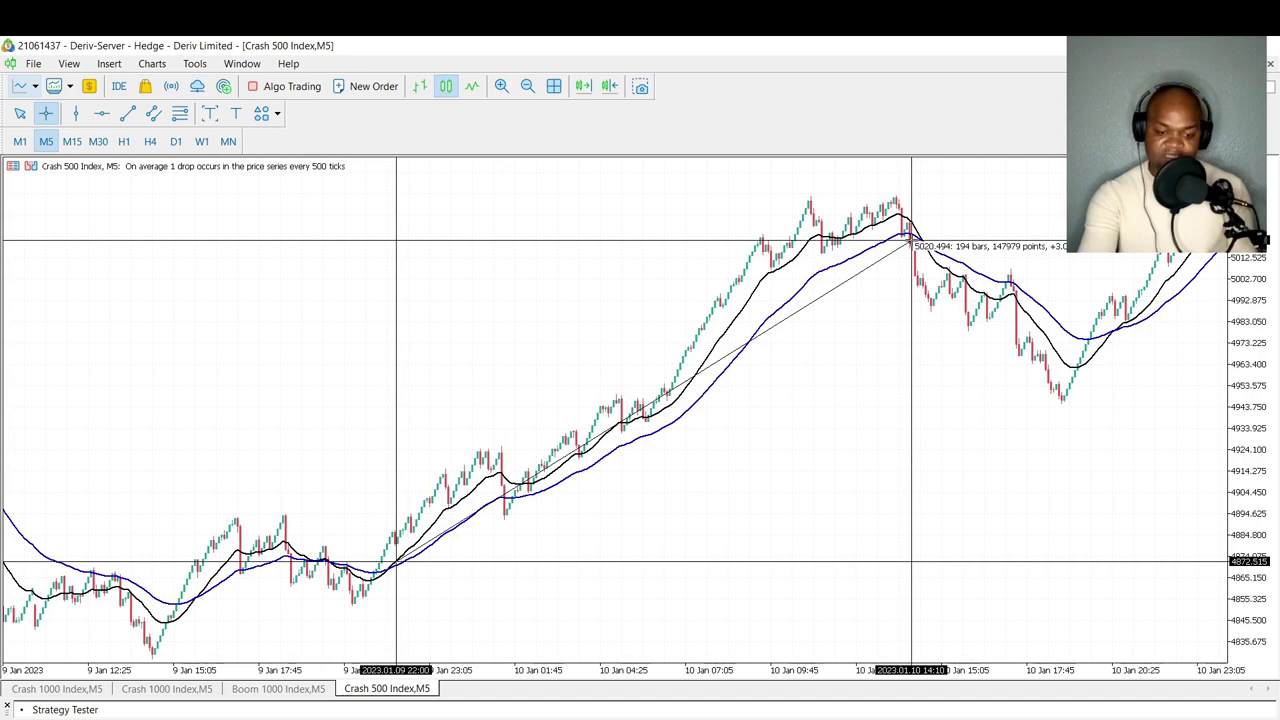
drag(911, 243, 912, 245)
Compare the 10 and 11 Jan trends, and trace the rally from the 9 Jan evening bullish crossover again with the crosshair
scroll(912, 248, down, 3)
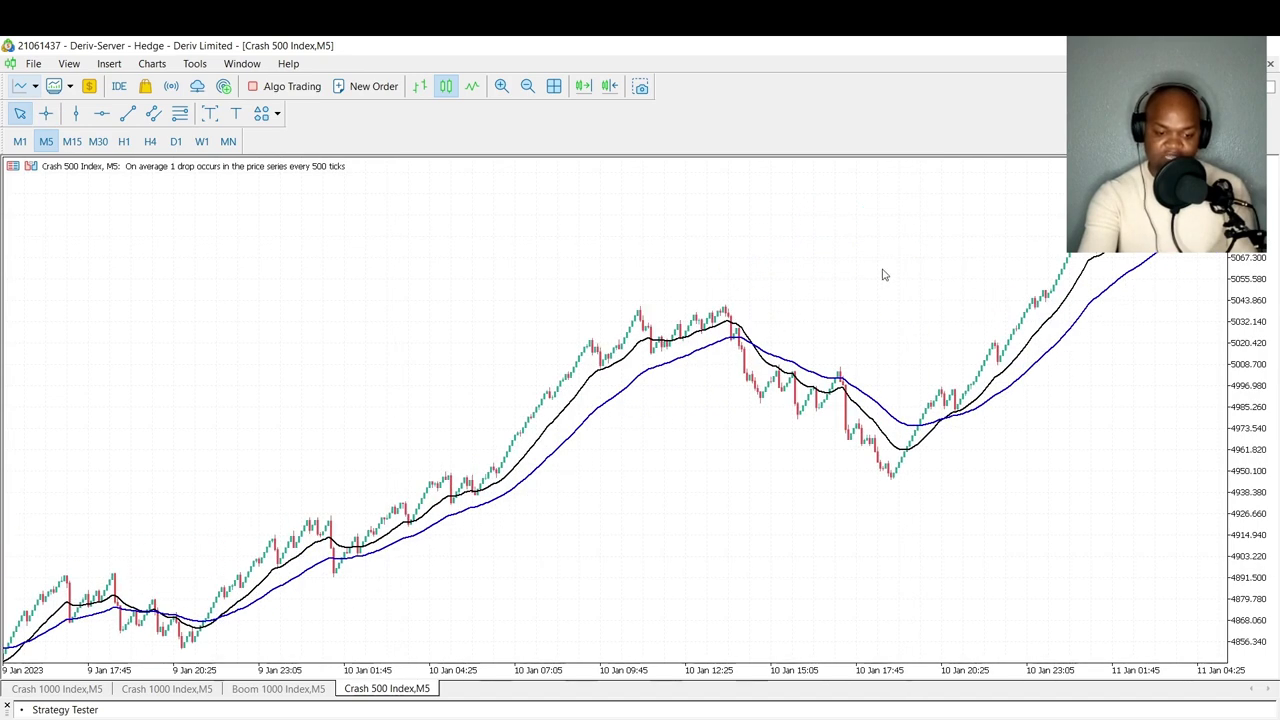
scroll(660, 357, down, 8)
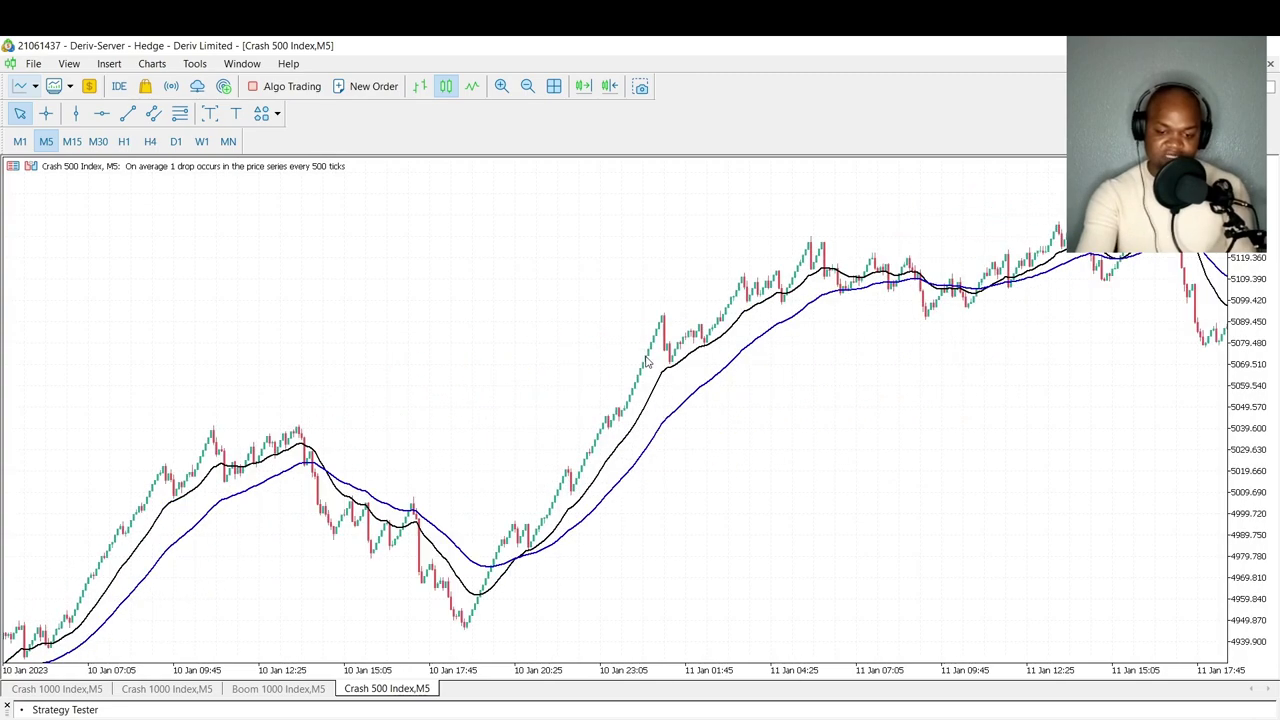
scroll(617, 484, up, 13)
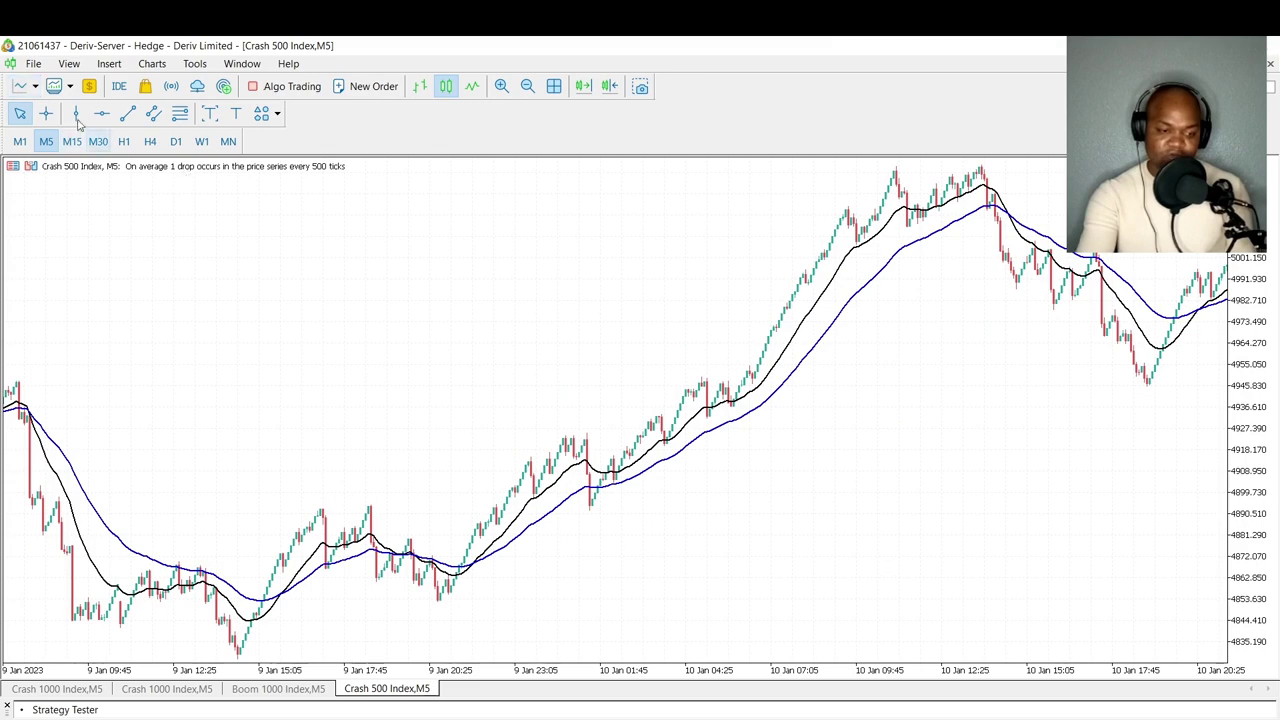
click(46, 113)
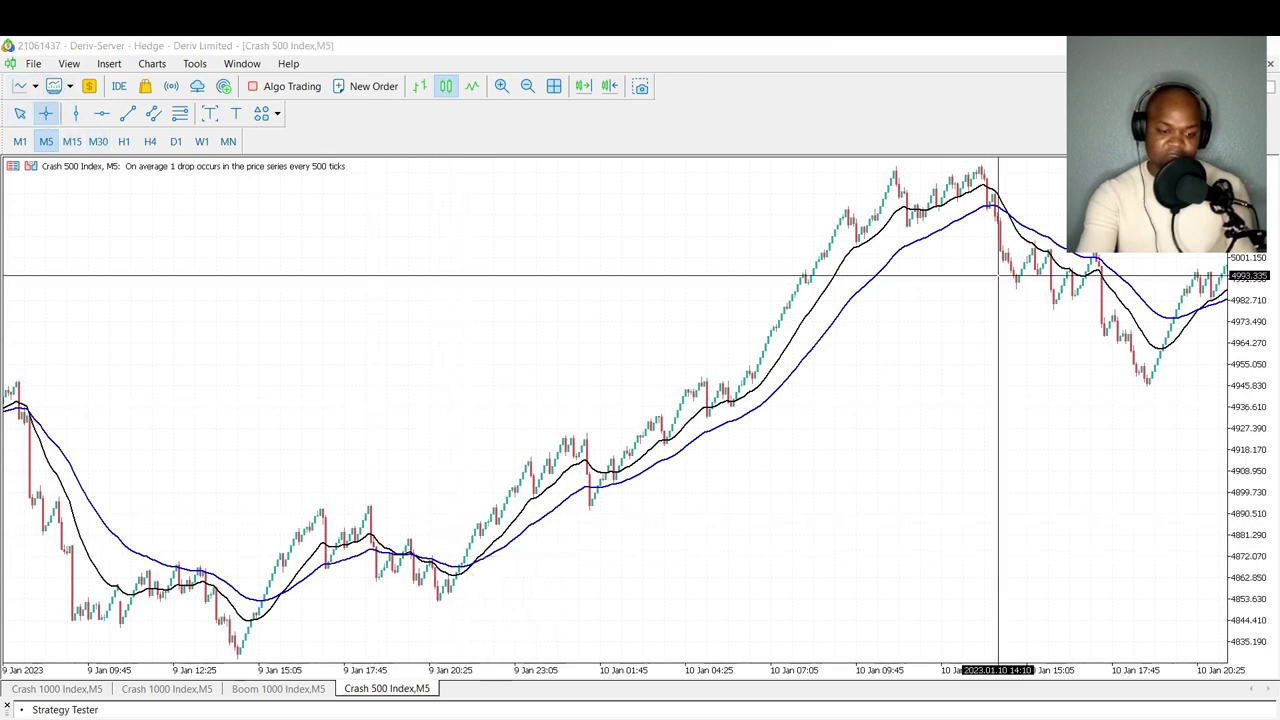
key(Escape)
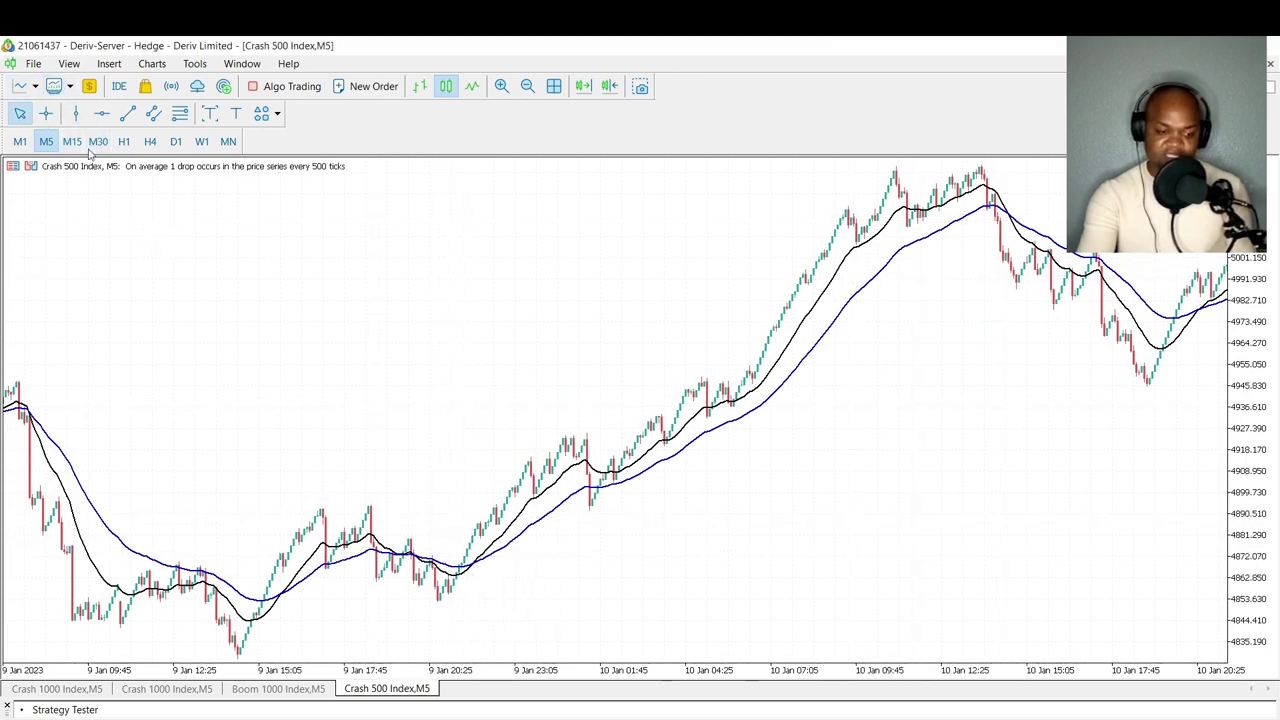
click(46, 113)
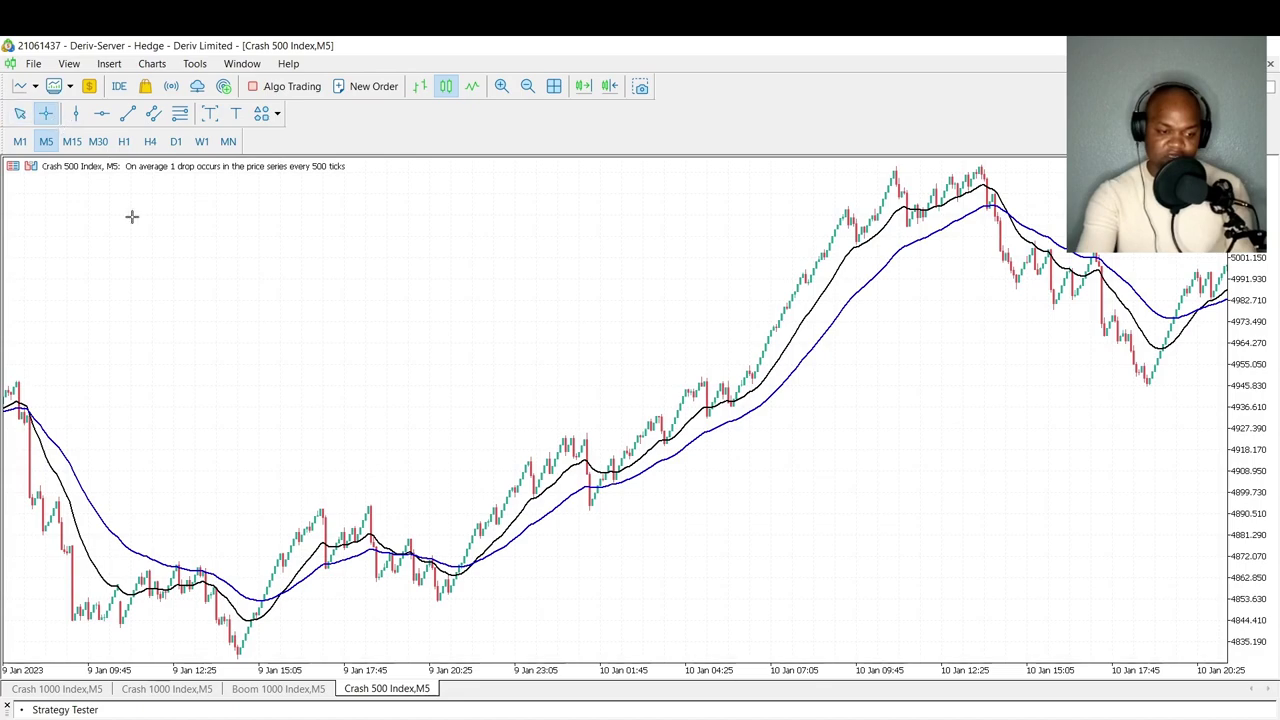
drag(476, 548, 608, 322)
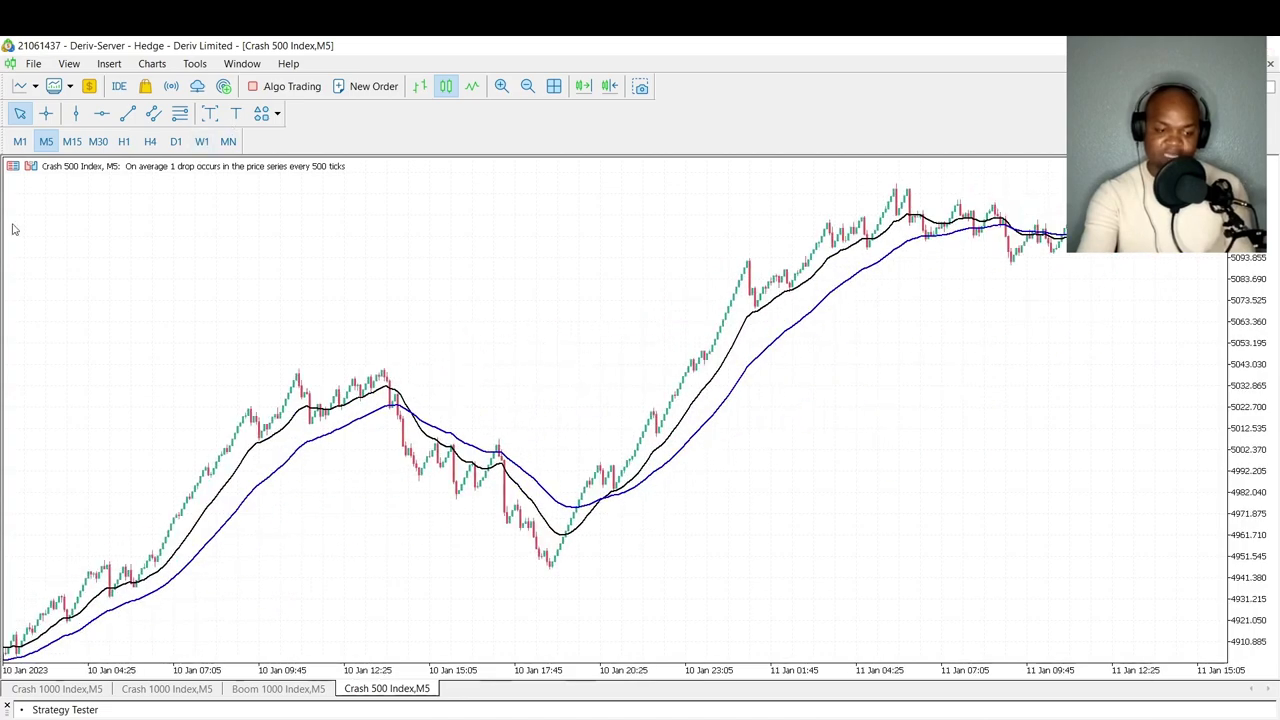
Measure the rally from the 10 Jan evening bullish crossover into 11 Jan, and examine the following crossovers up to 13 Jan
click(46, 113)
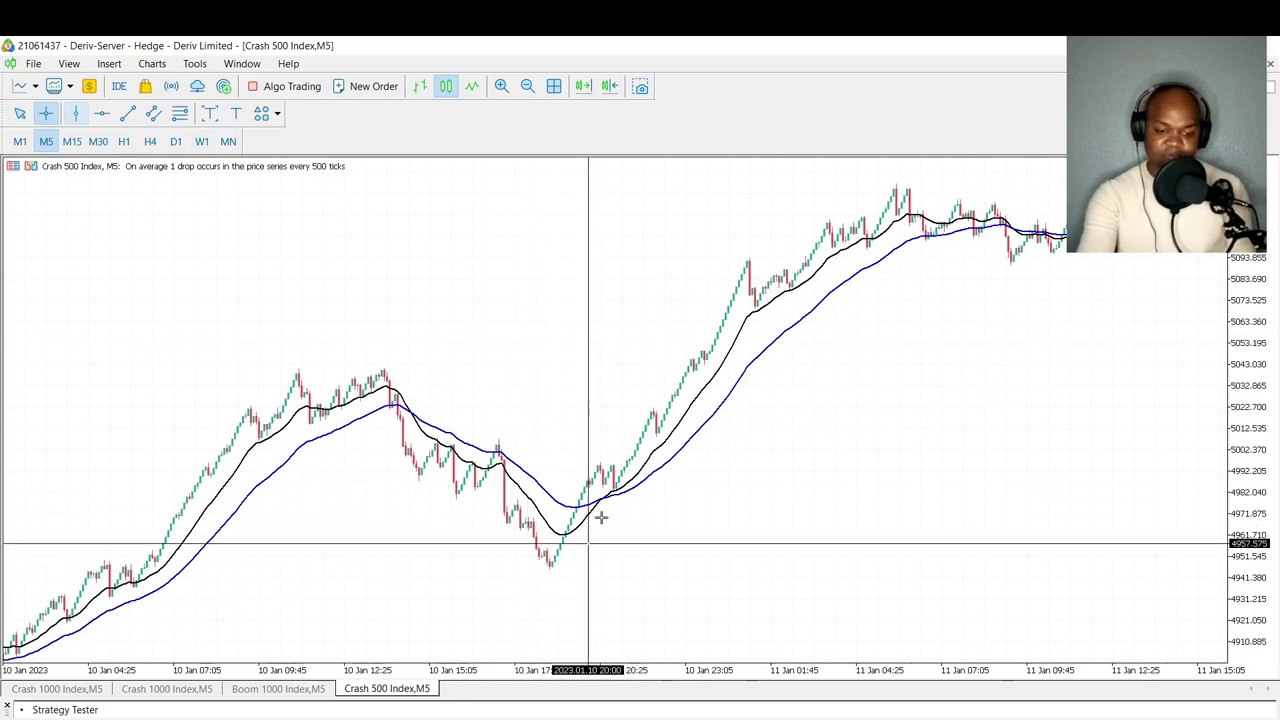
drag(602, 508, 1107, 215)
scroll(897, 300, down, 10)
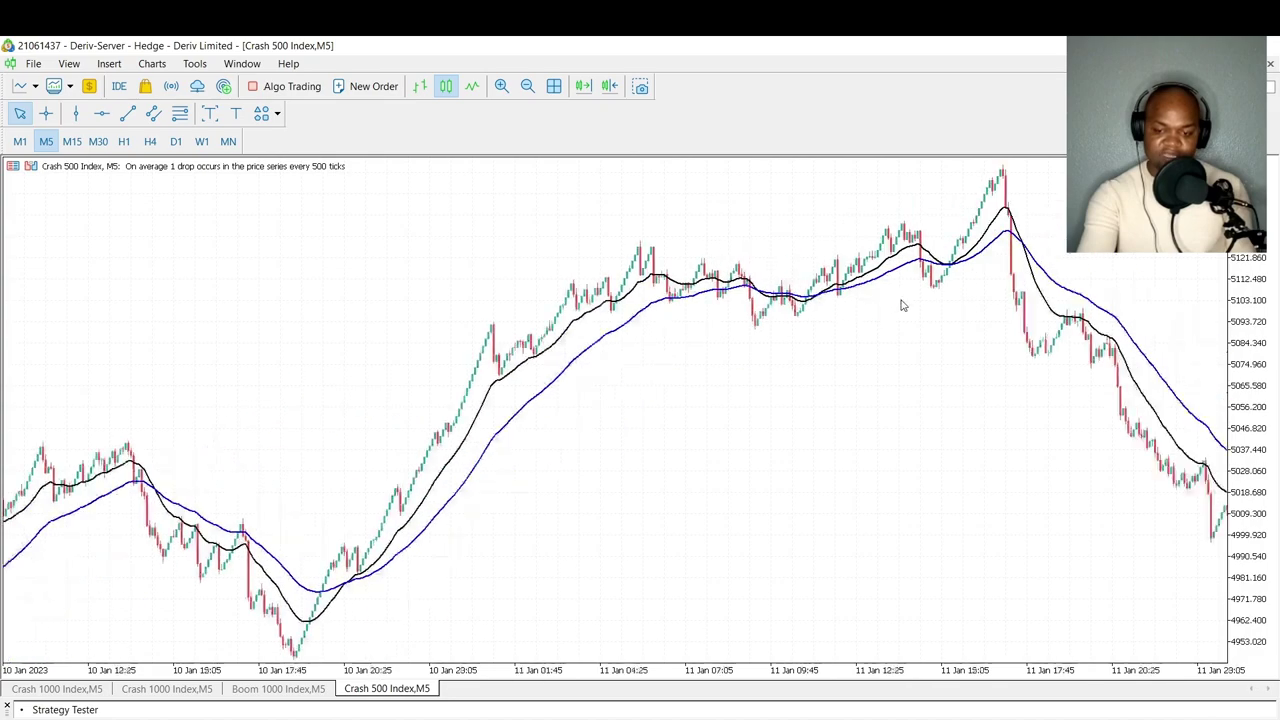
scroll(831, 260, down, 5)
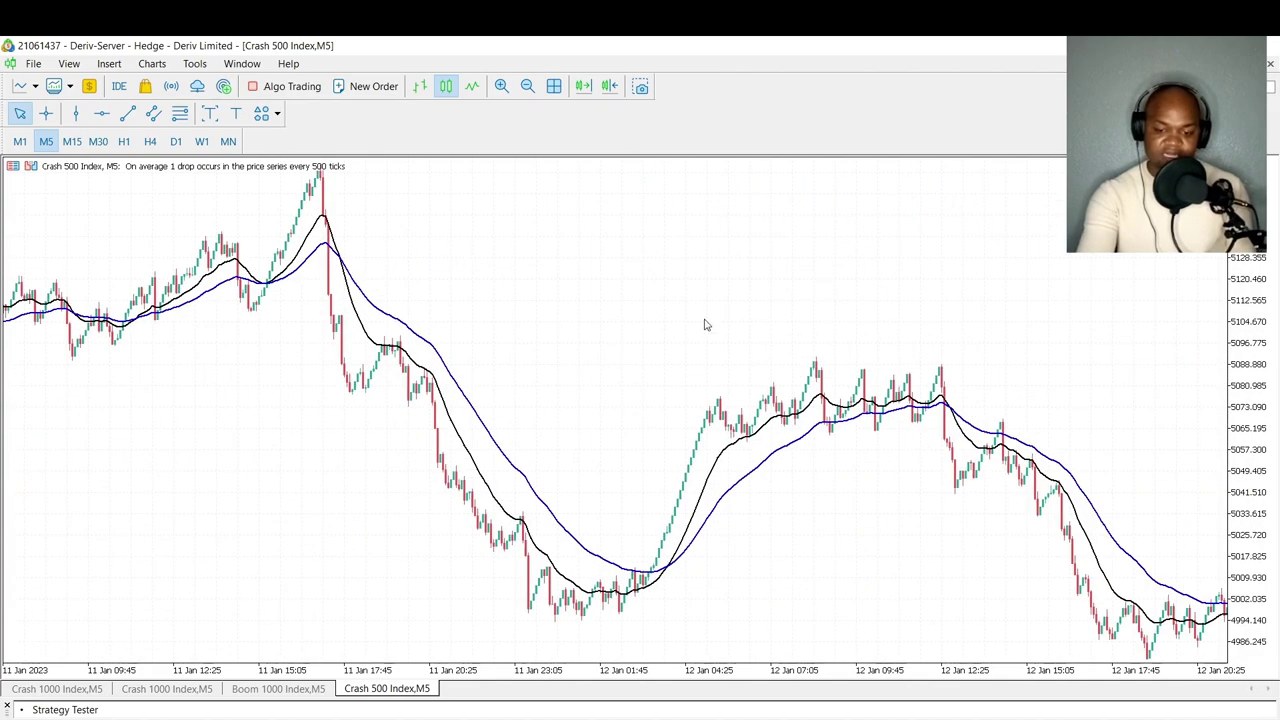
scroll(619, 418, down, 1)
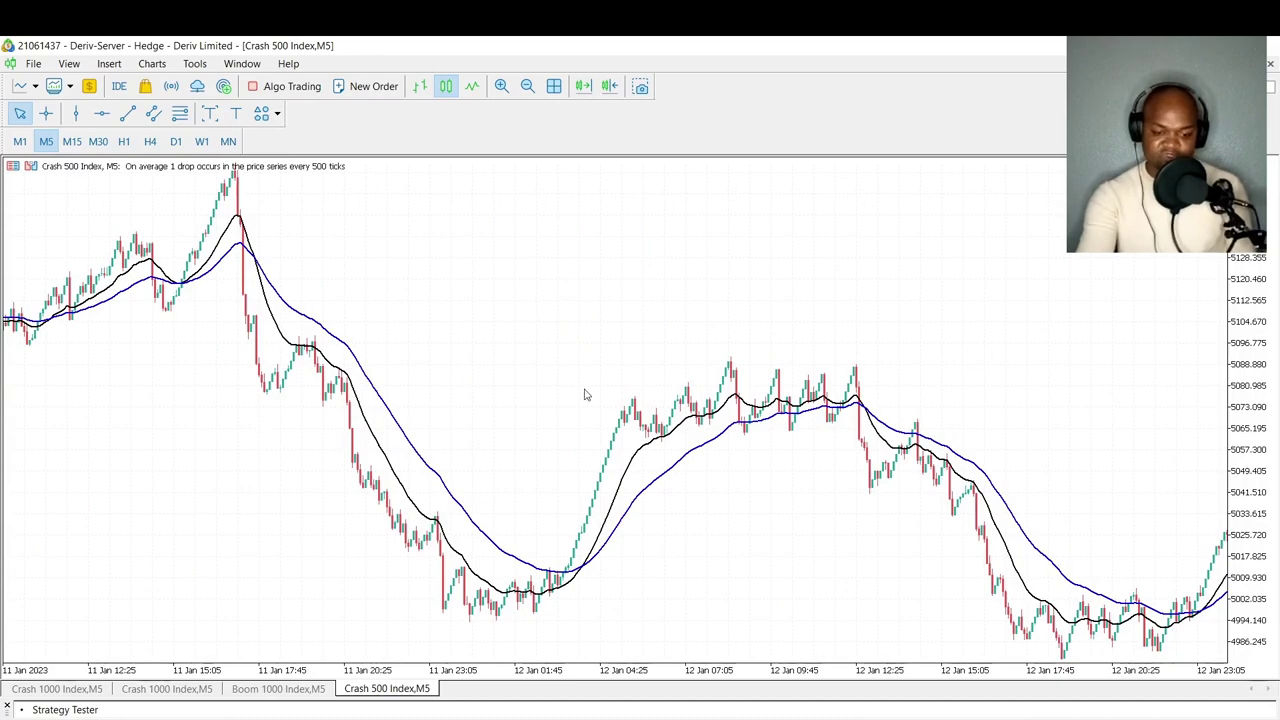
scroll(1059, 360, down, 6)
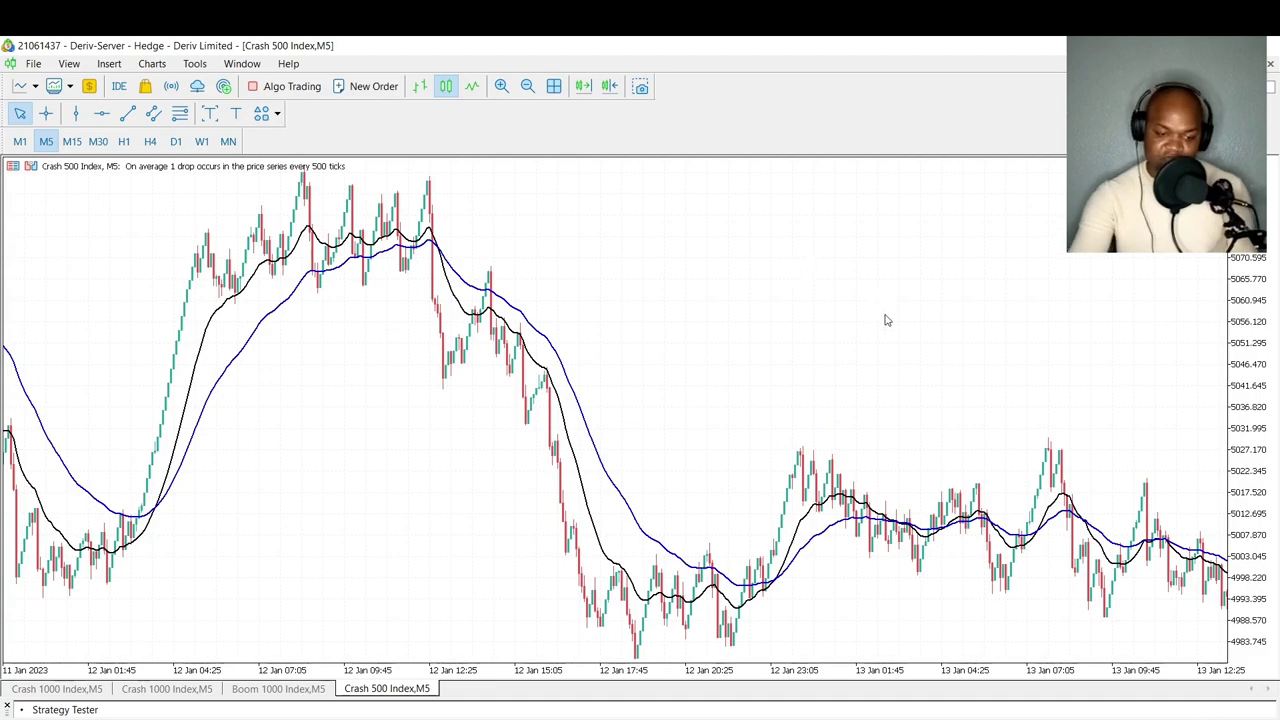
Examine the moving-average crossovers on the Crash 500 chart from 13 Jan to 22 Jan 2023
scroll(884, 320, down, 15)
scroll(856, 327, down, 12)
scroll(856, 327, down, 10)
scroll(856, 327, down, 15)
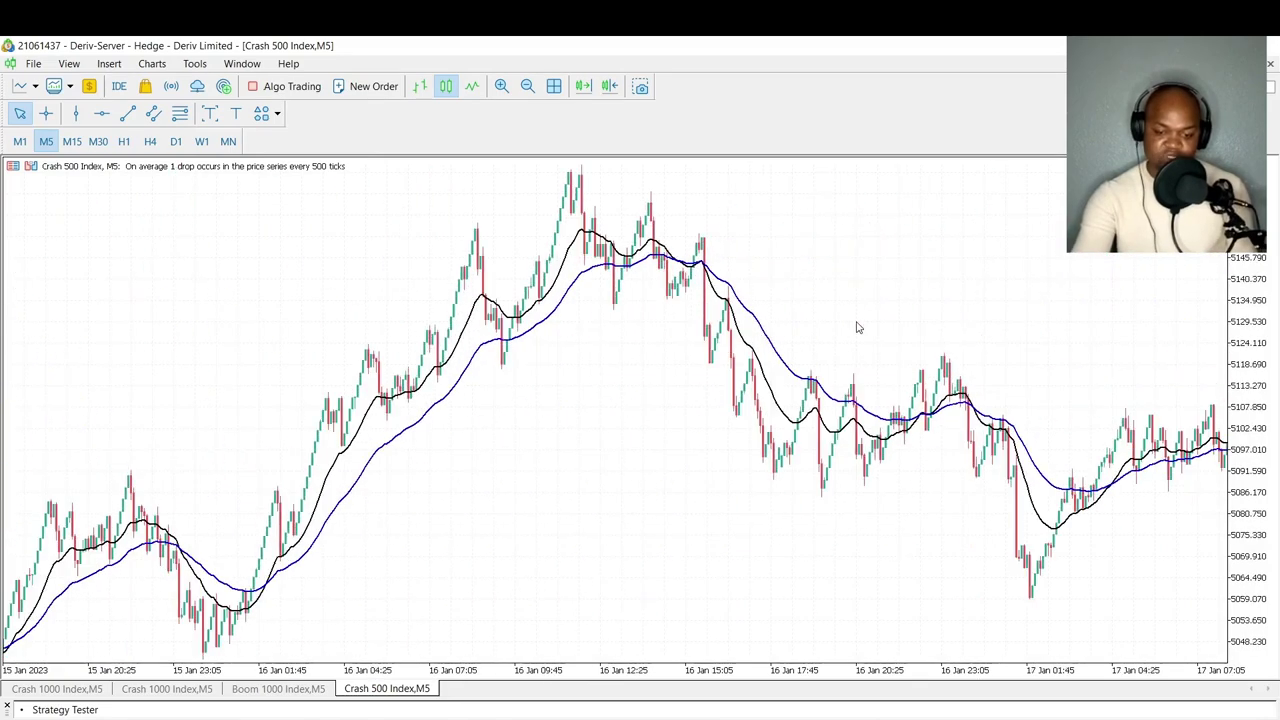
scroll(856, 327, down, 15)
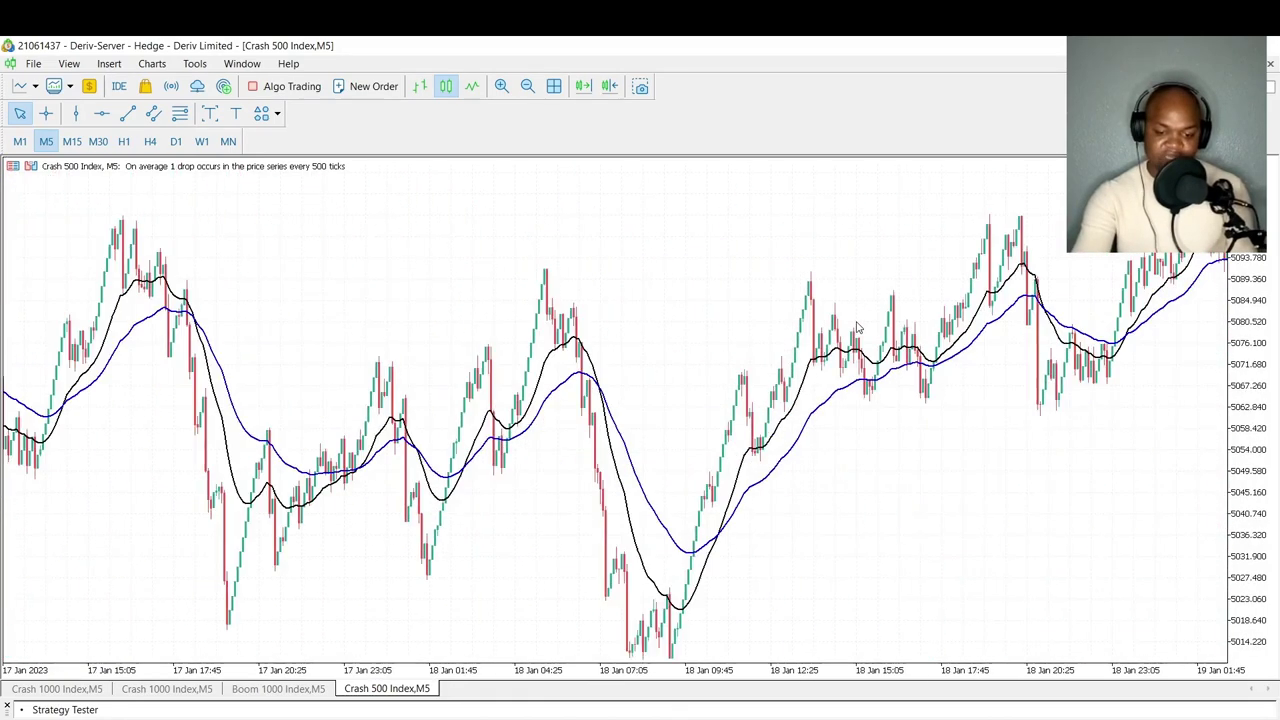
scroll(856, 327, down, 12)
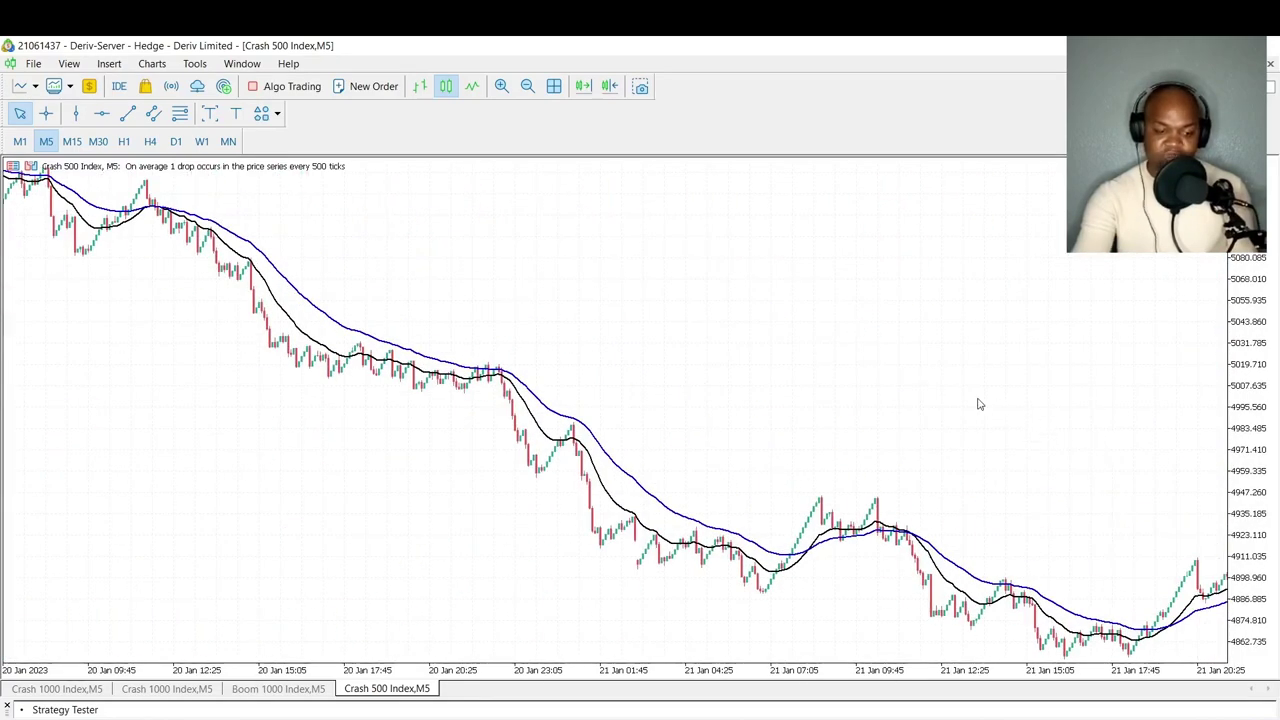
scroll(985, 405, down, 3)
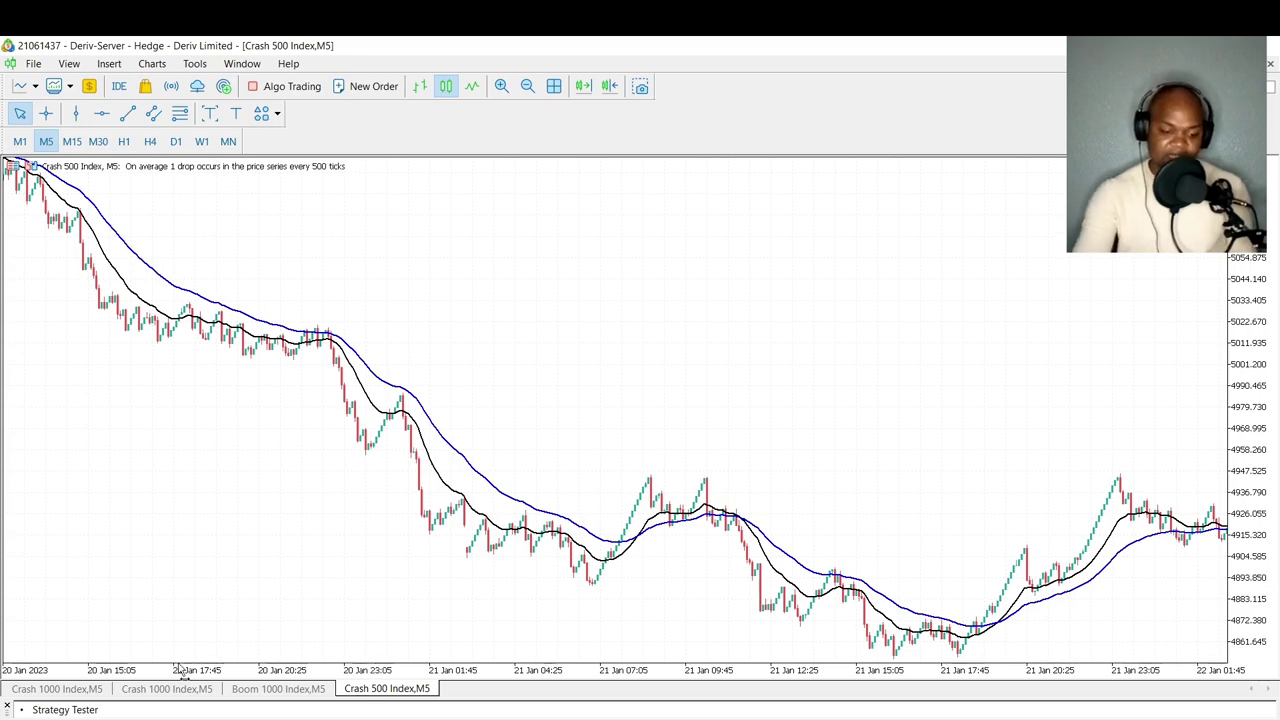
Switch to the first Crash 1000 chart with the crossover arrows and examine its 5 and 6 Apr 2023 signals
click(67, 695)
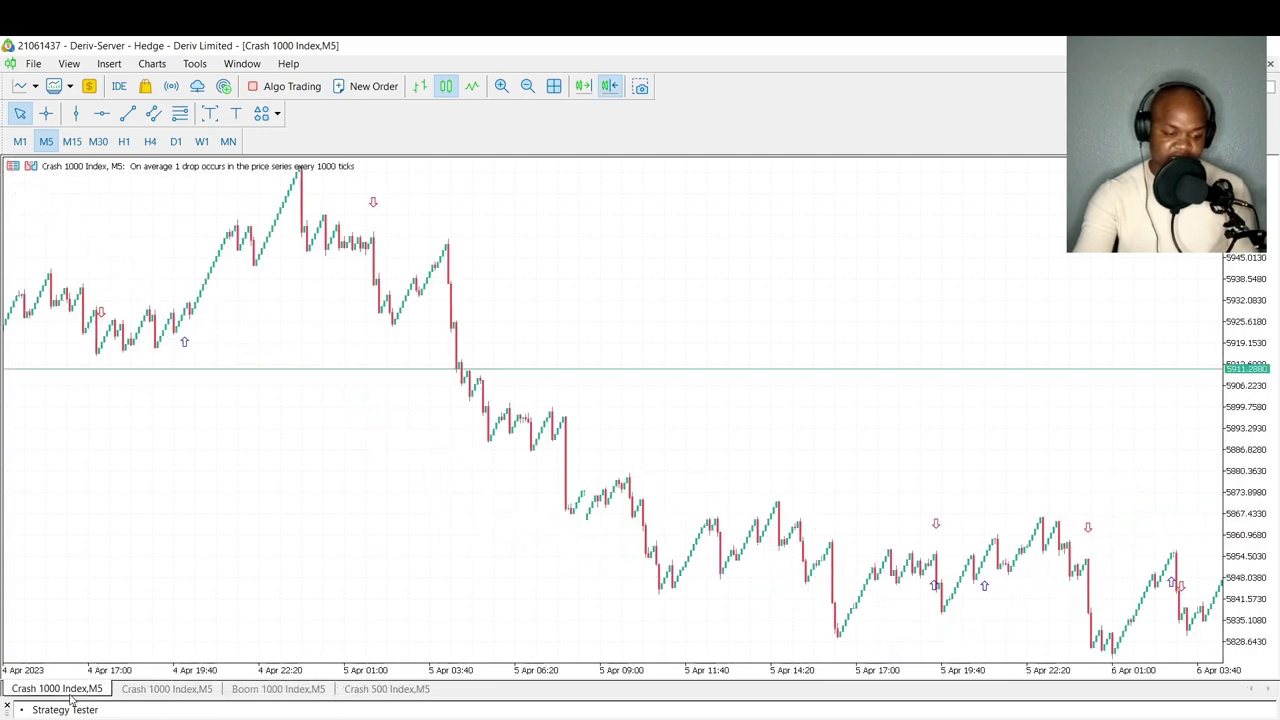
scroll(160, 492, down, 5)
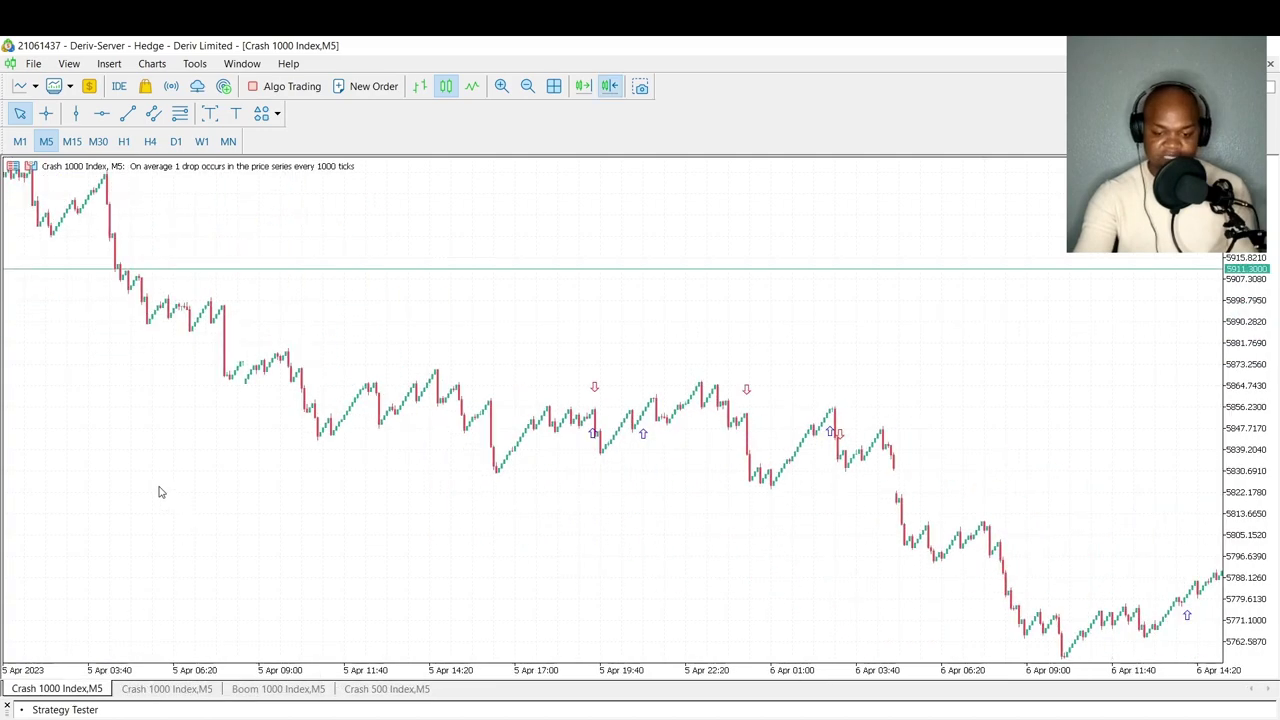
scroll(160, 492, down, 3)
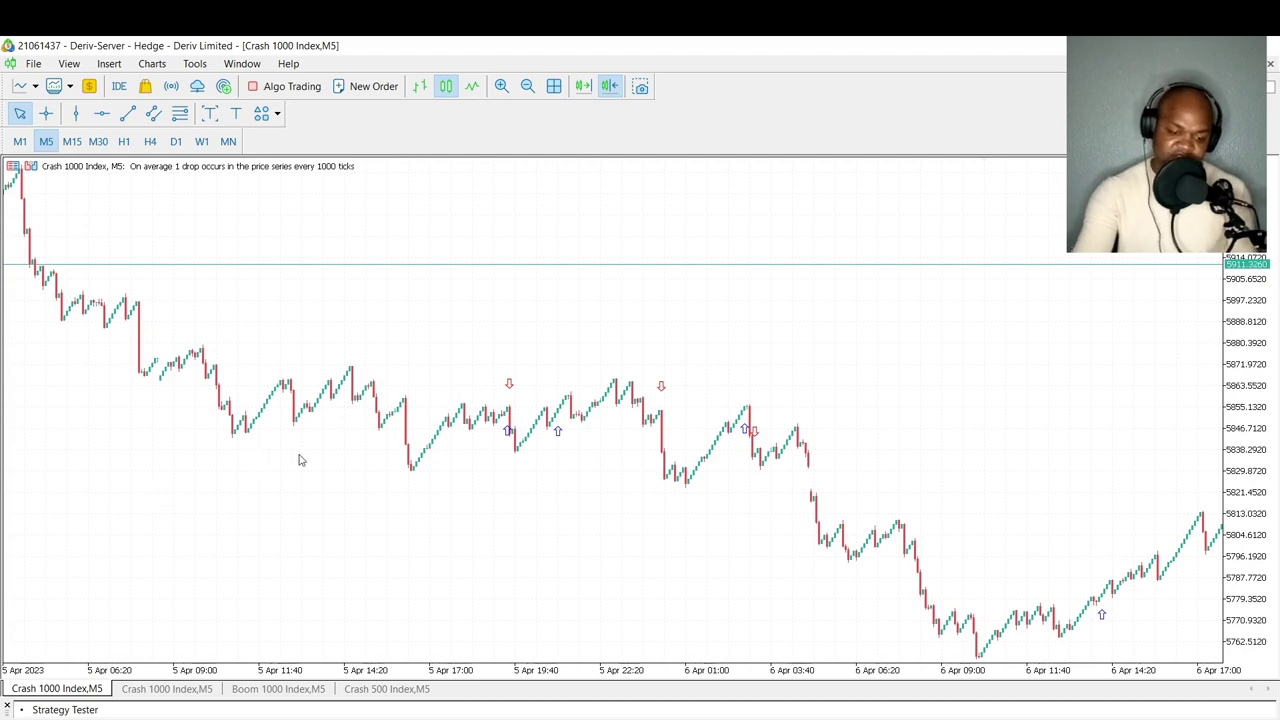
Review the input and common properties of the CRASH 1000 21 & 50 CROSSOVER indicator, and close them without changes
right_click(512, 388)
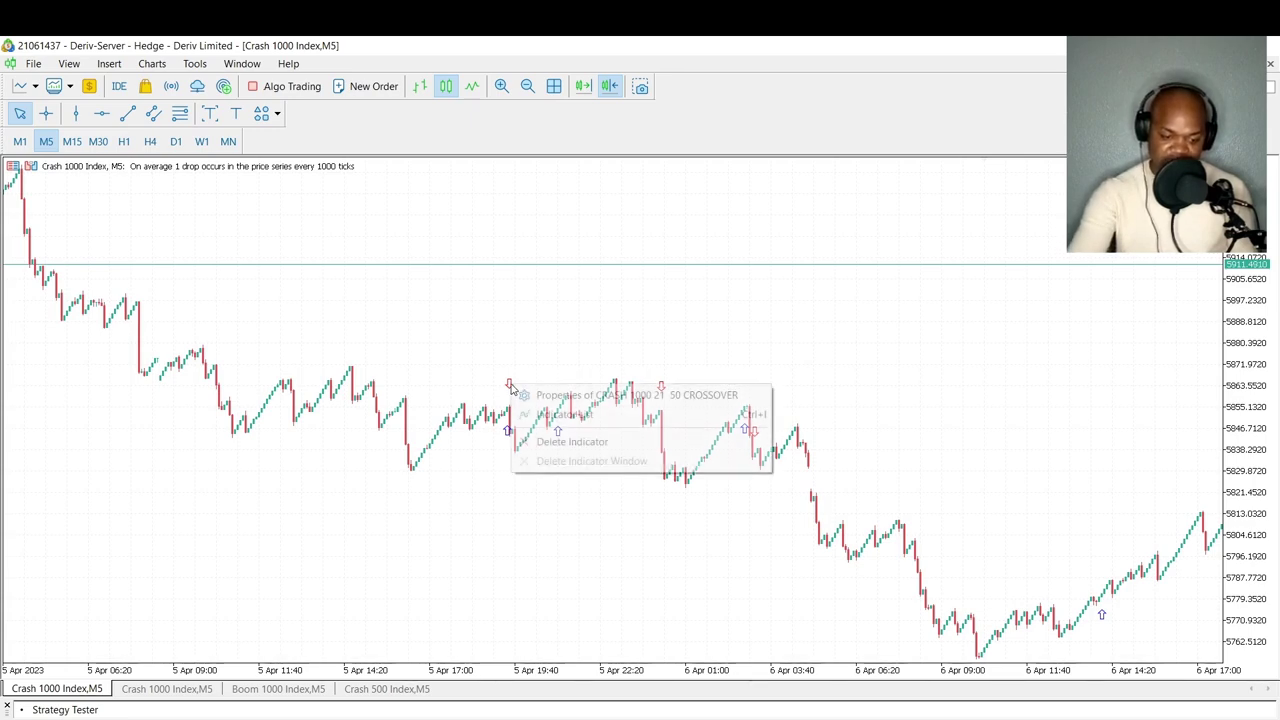
click(533, 393)
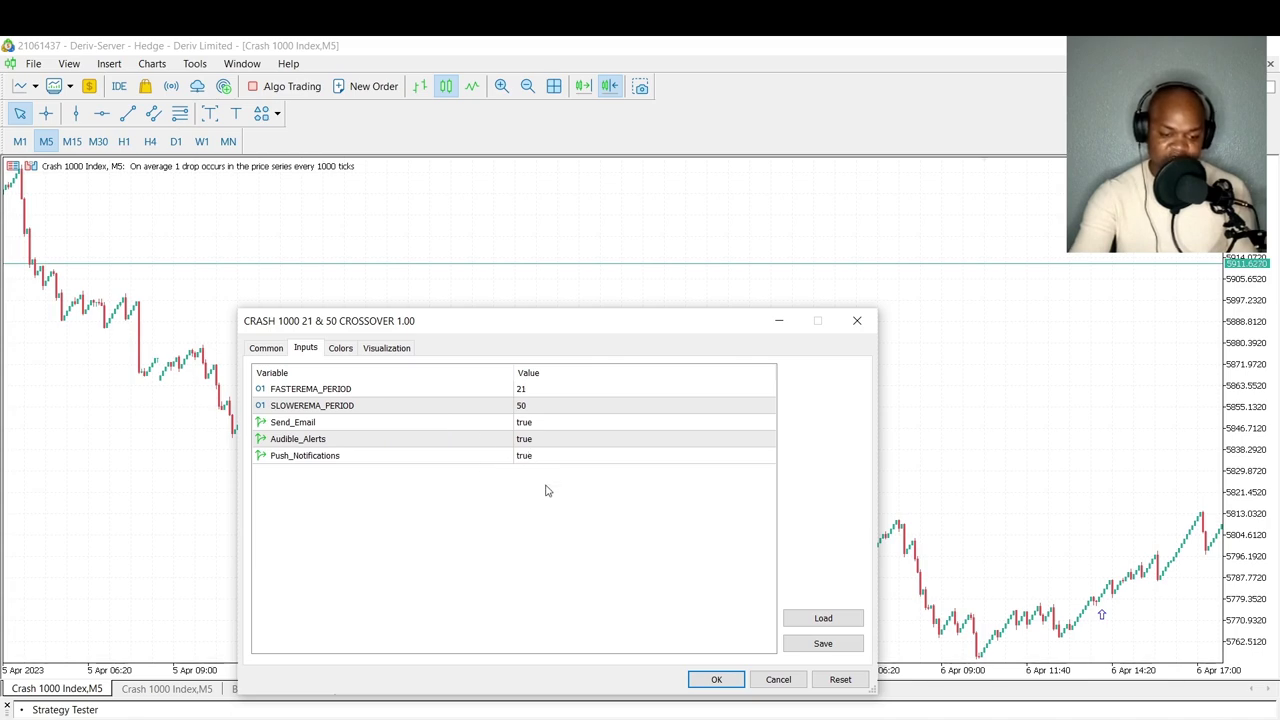
click(268, 350)
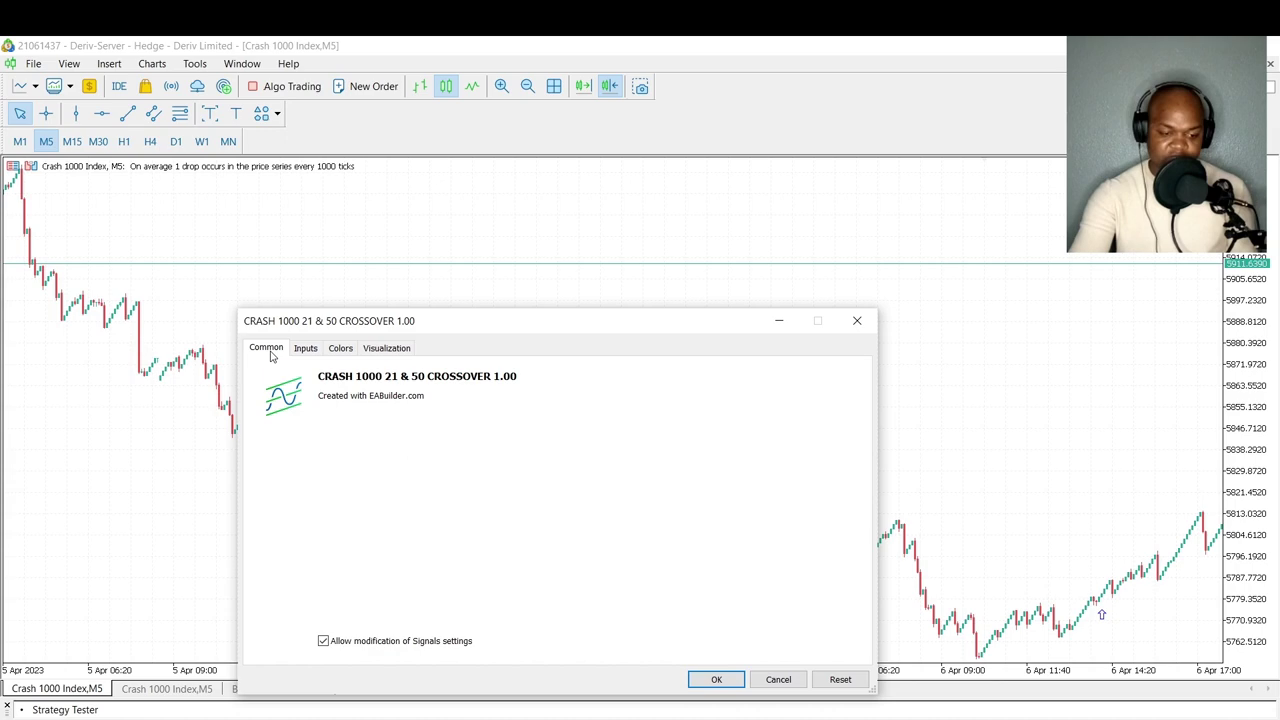
click(857, 320)
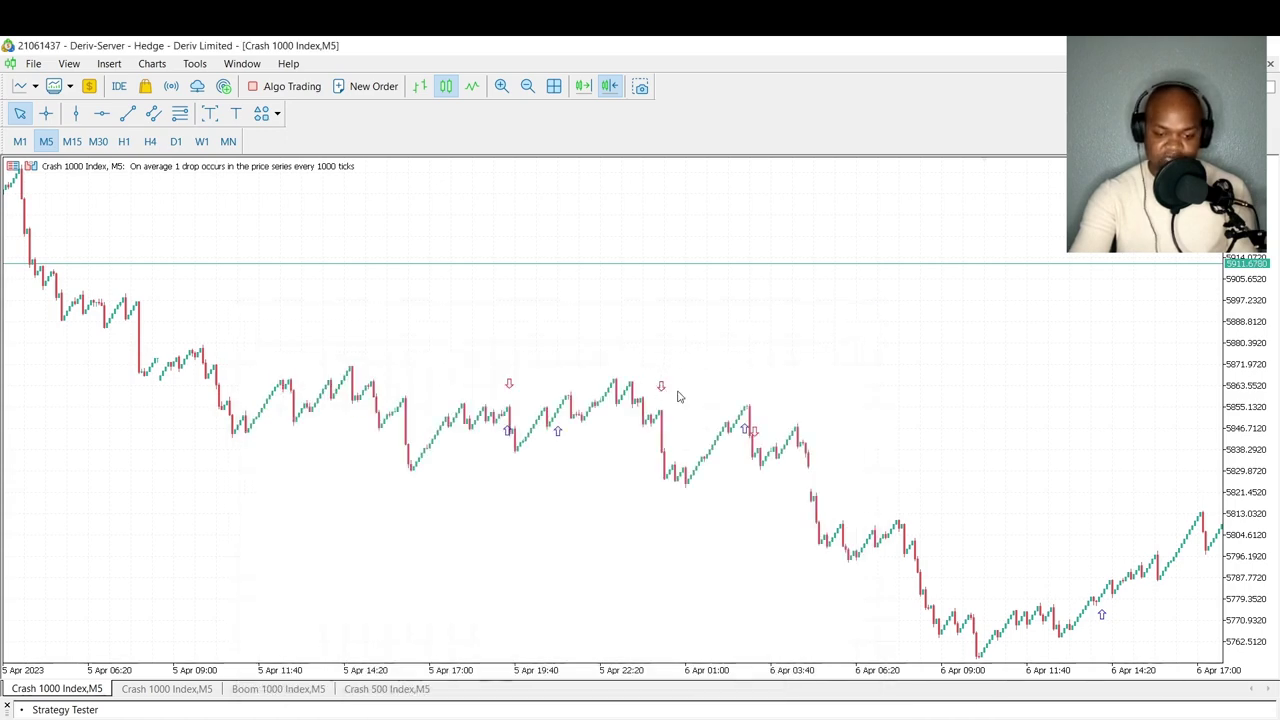
Examine the buy and sell arrows on the Crash 1000 chart from 6 Apr to 9 Apr 2023
scroll(668, 392, down, 3)
scroll(494, 308, down, 4)
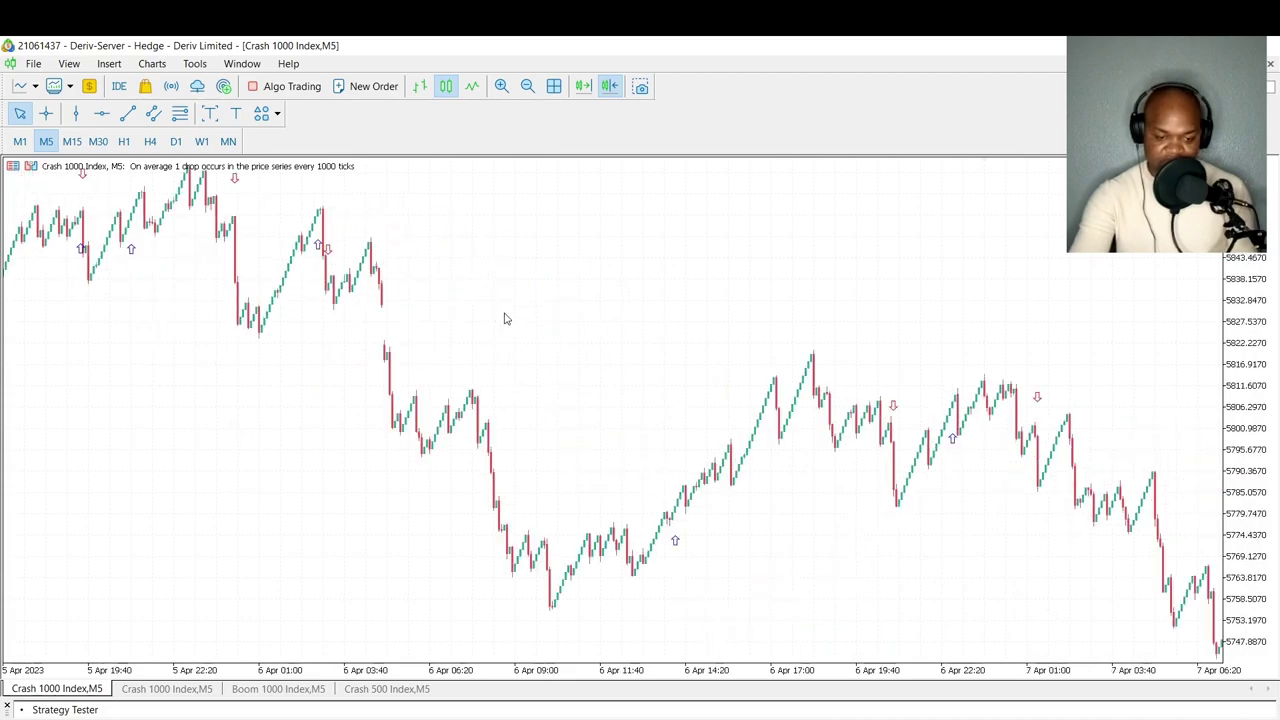
scroll(620, 471, down, 2)
scroll(614, 463, down, 3)
scroll(609, 458, down, 3)
scroll(476, 352, down, 3)
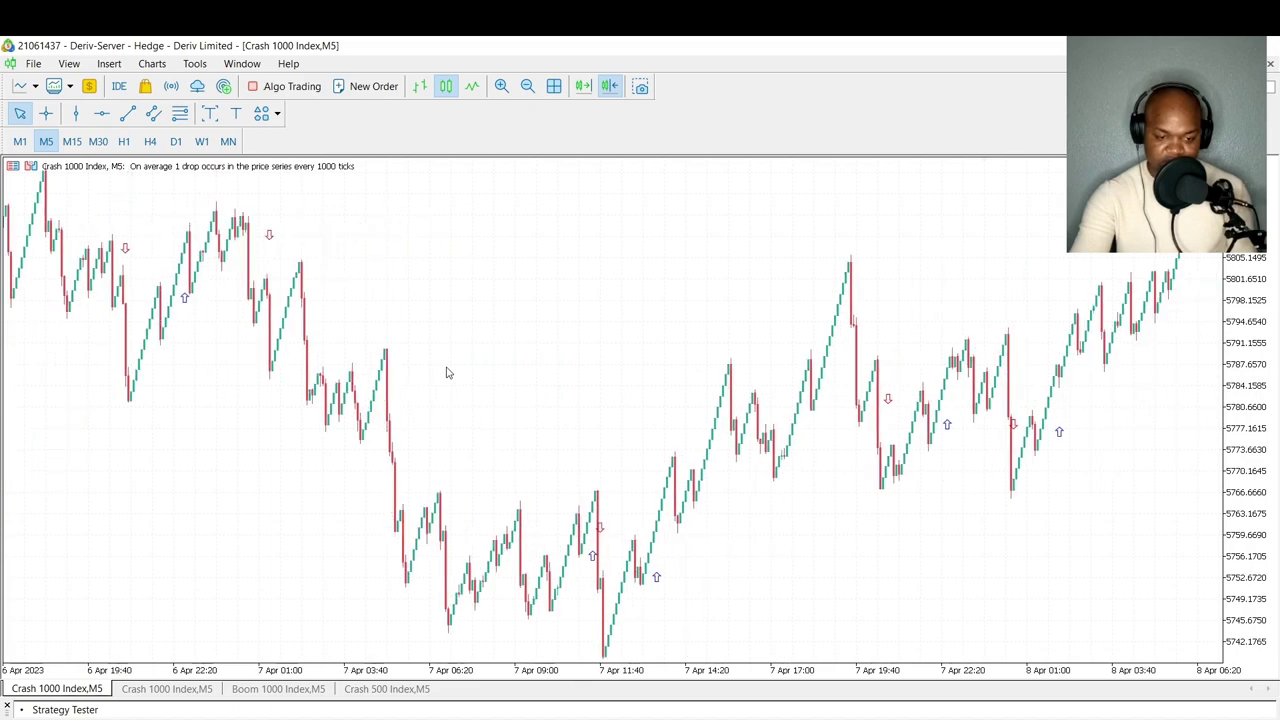
scroll(571, 477, down, 4)
scroll(784, 457, down, 3)
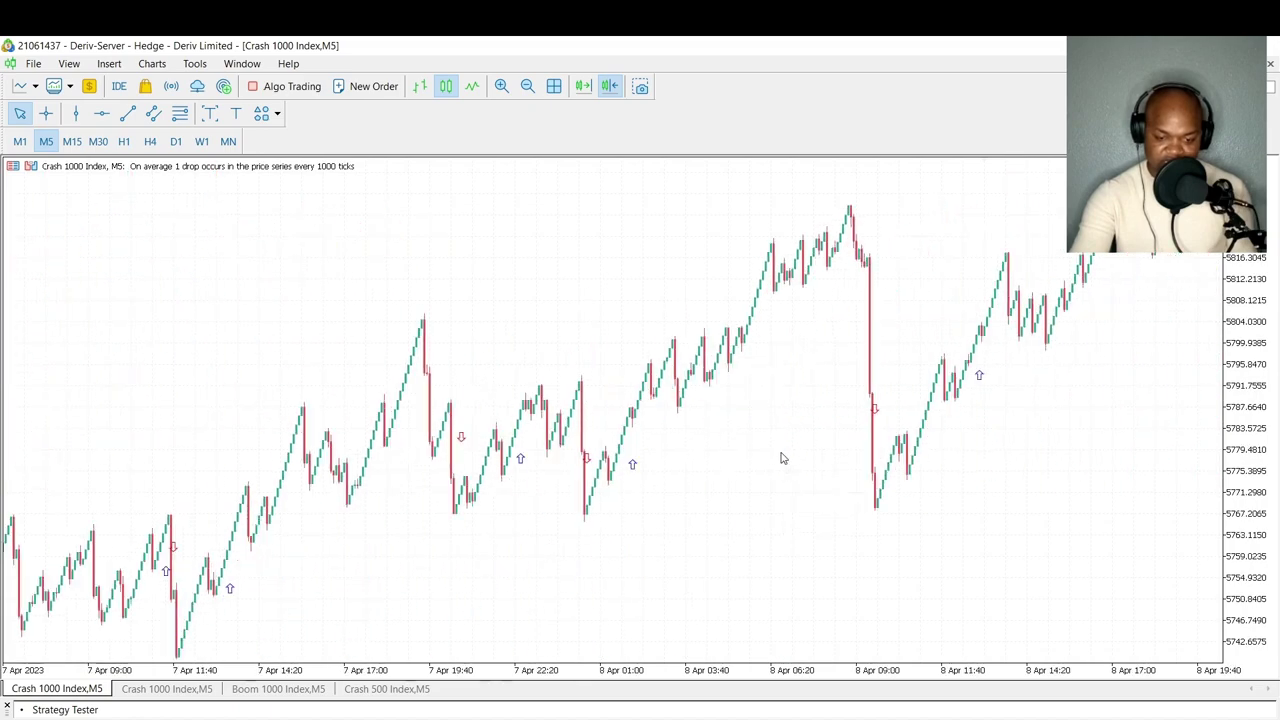
scroll(782, 457, down, 2)
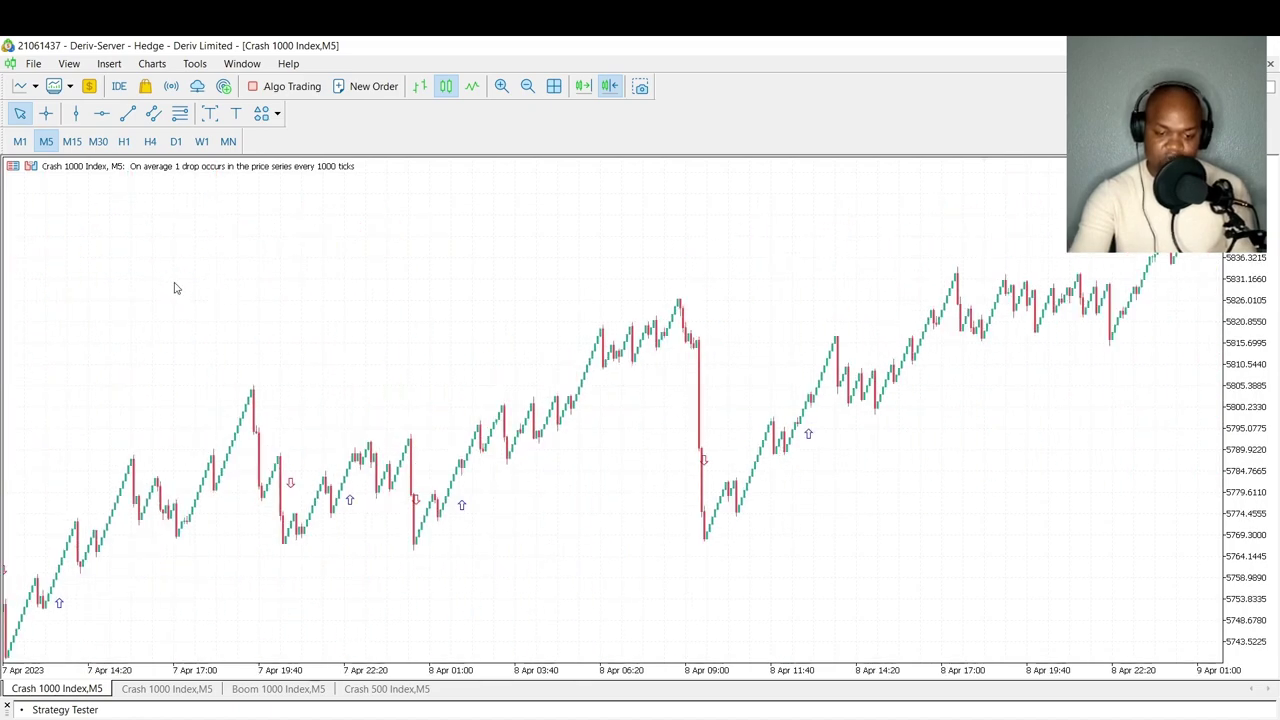
Measure the buy move from the 8 Apr 12:50 buy arrow to the 9 Apr 03:25 sell arrow
click(46, 113)
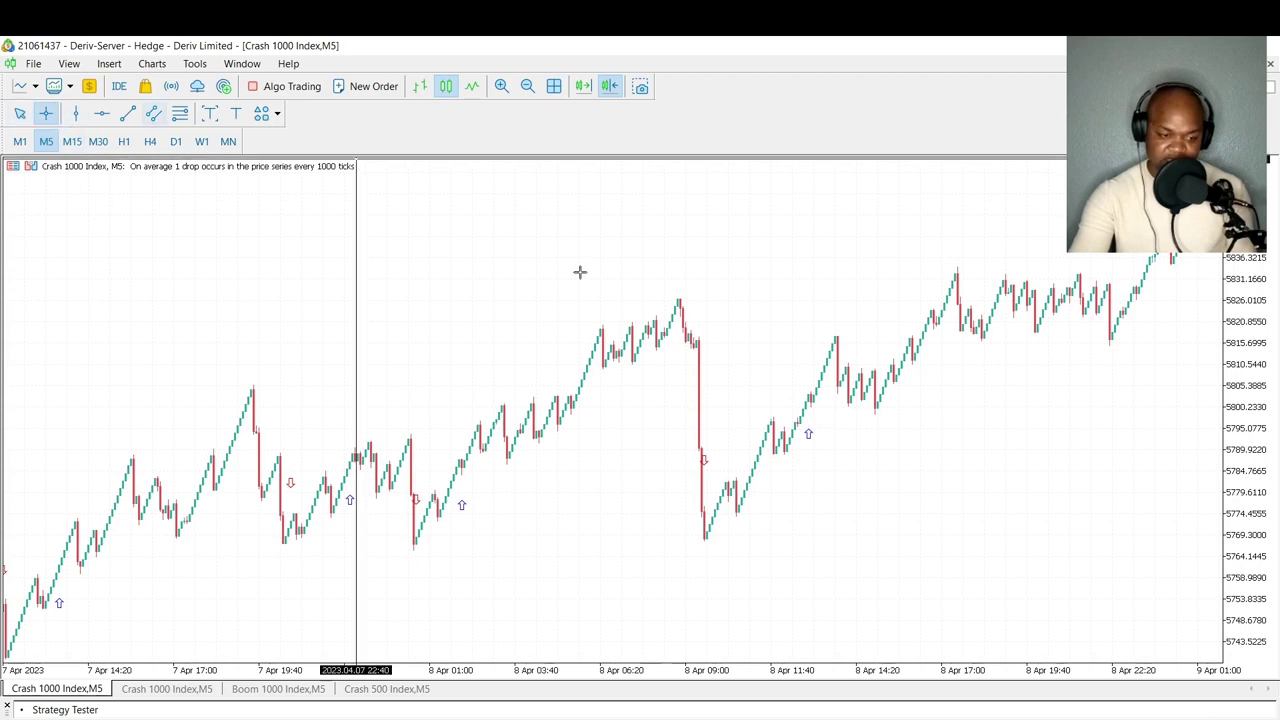
scroll(740, 429, up, 3)
scroll(814, 418, down, 3)
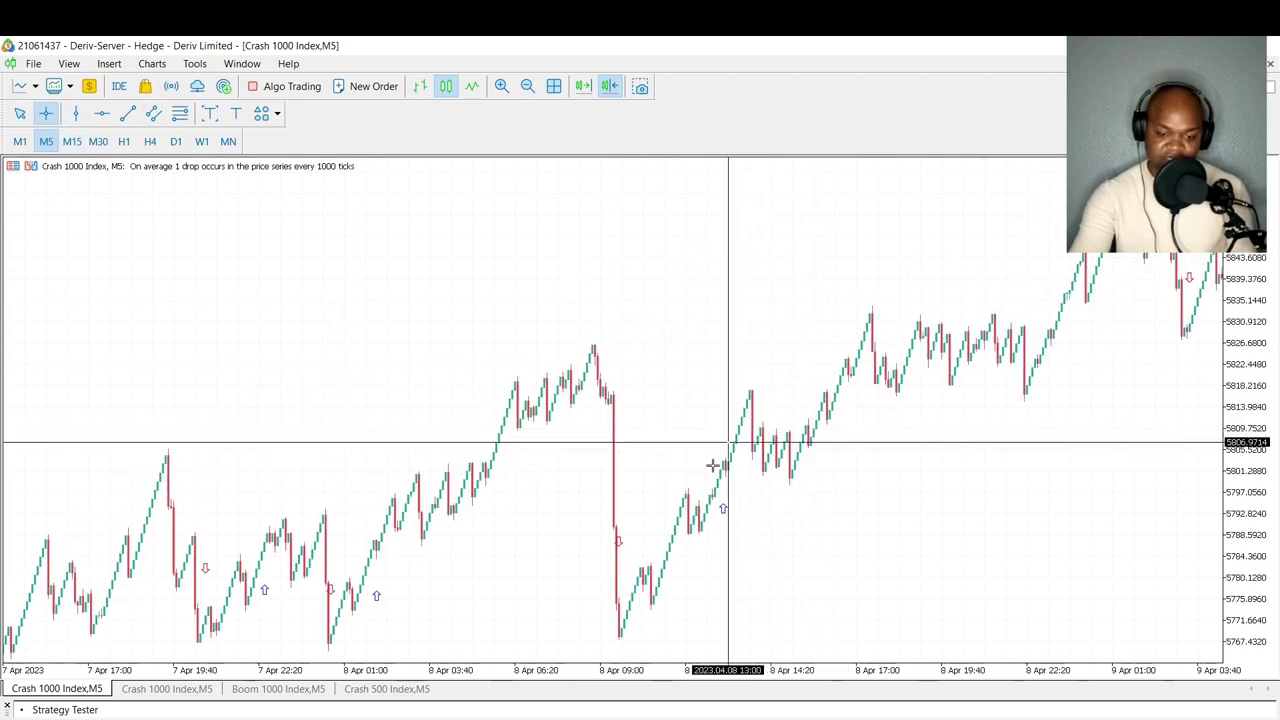
drag(722, 512, 1190, 282)
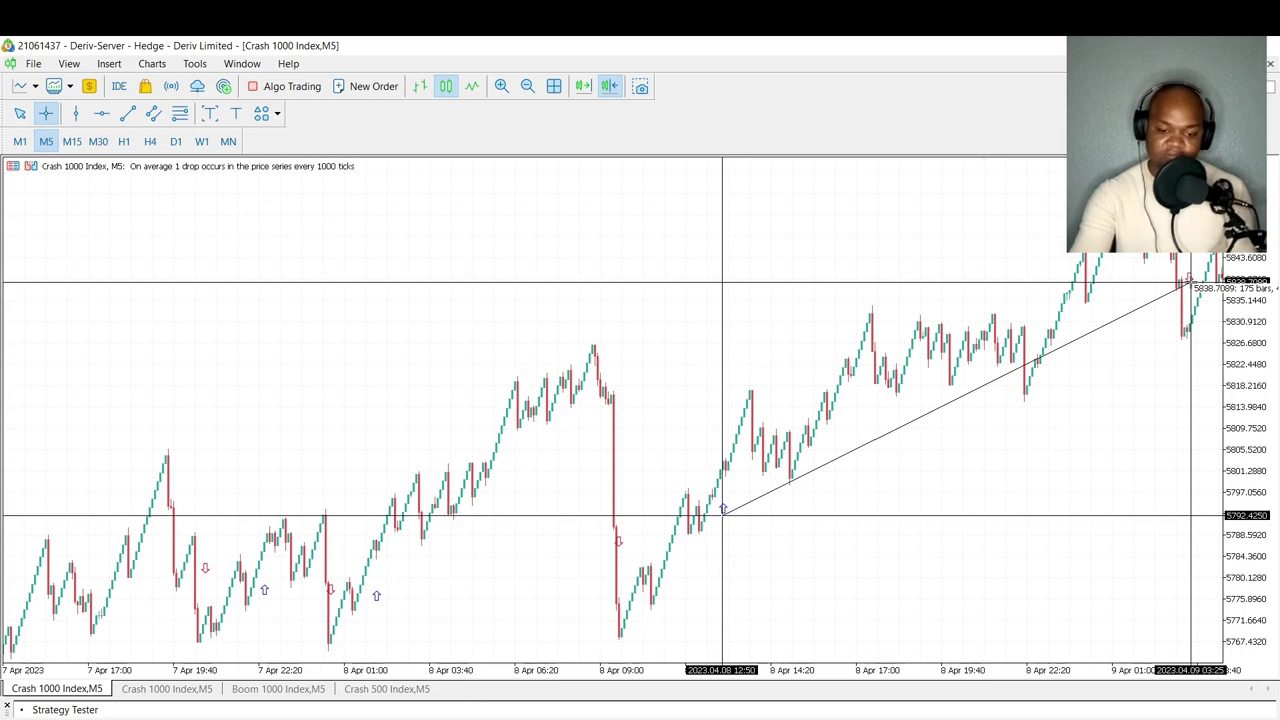
click(1188, 284)
Measure the rally from the 9 Apr afternoon buy arrow to the 10 Apr morning sell arrow
scroll(1111, 289, down, 5)
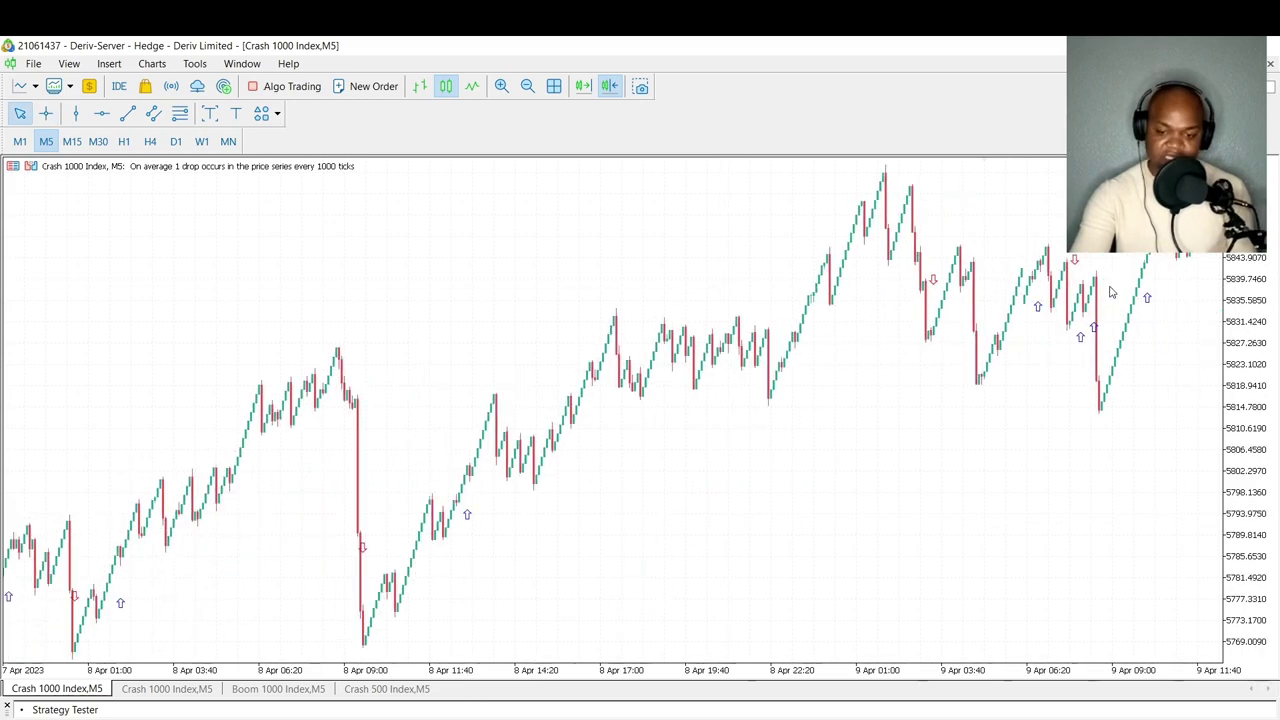
scroll(1051, 328, down, 5)
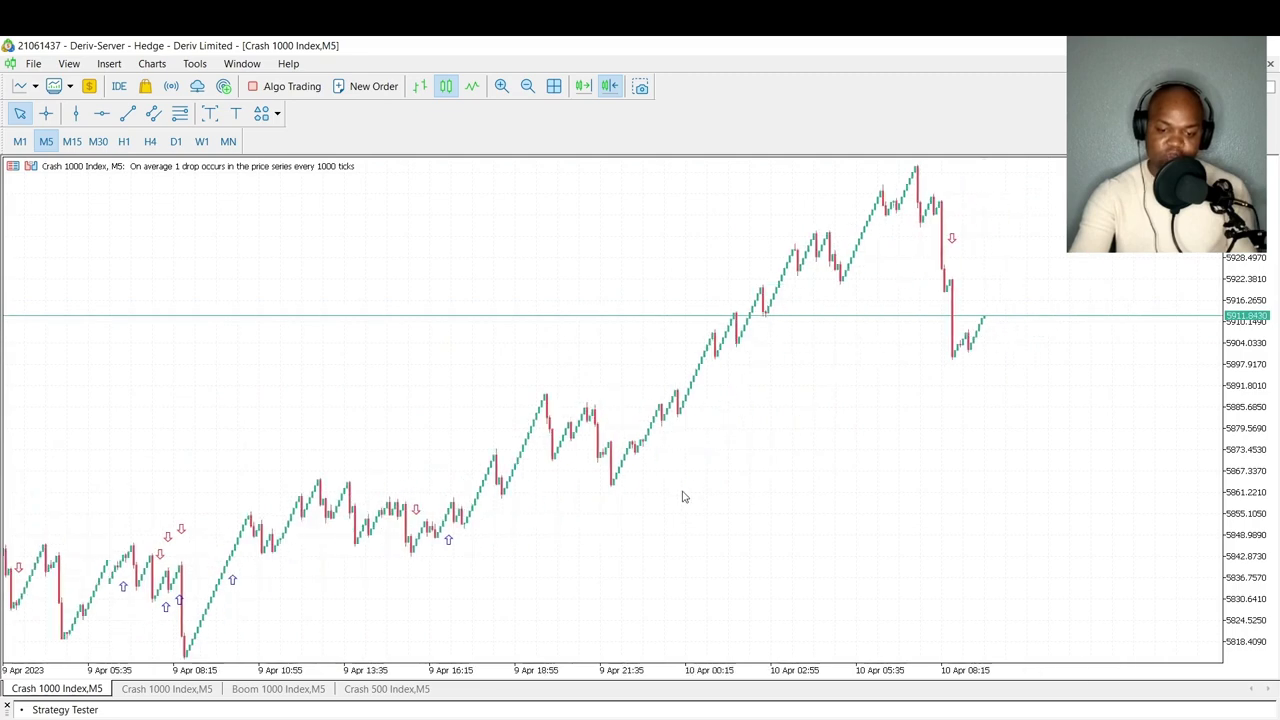
click(46, 116)
drag(438, 540, 952, 240)
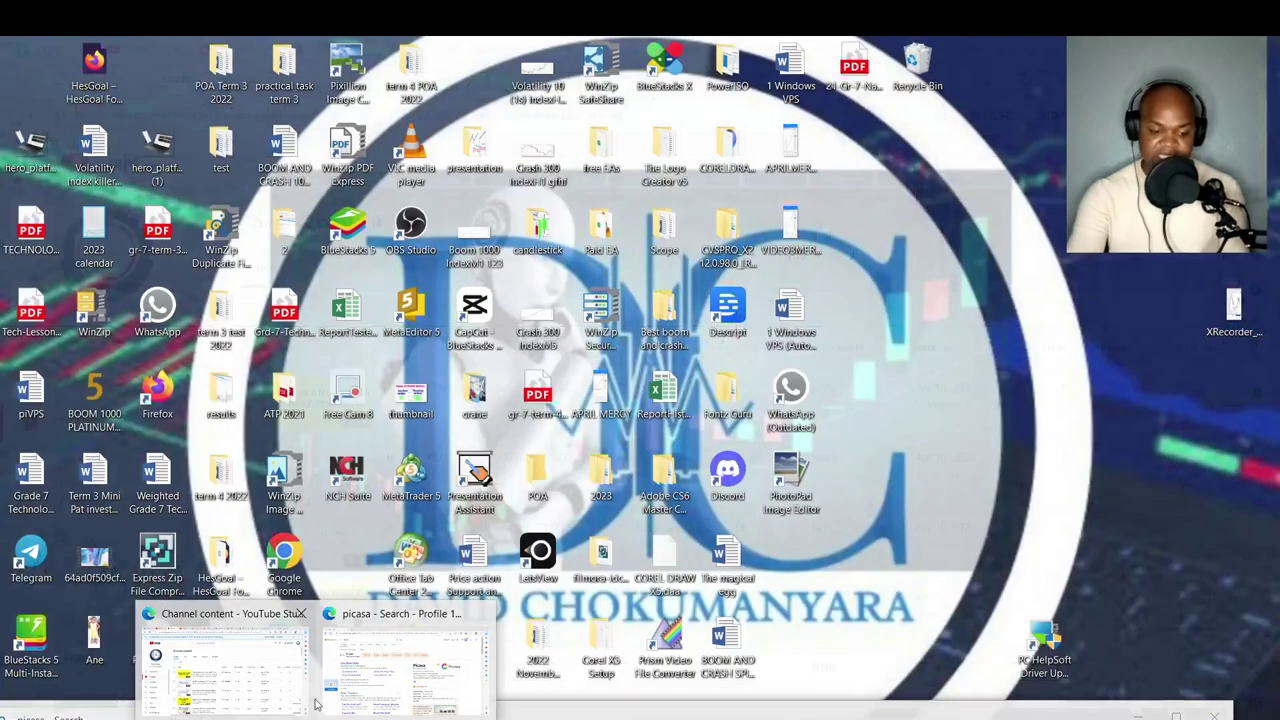
Switch to the YouTube Studio channel content page in the browser and check the newest video's visibility setting
click(310, 690)
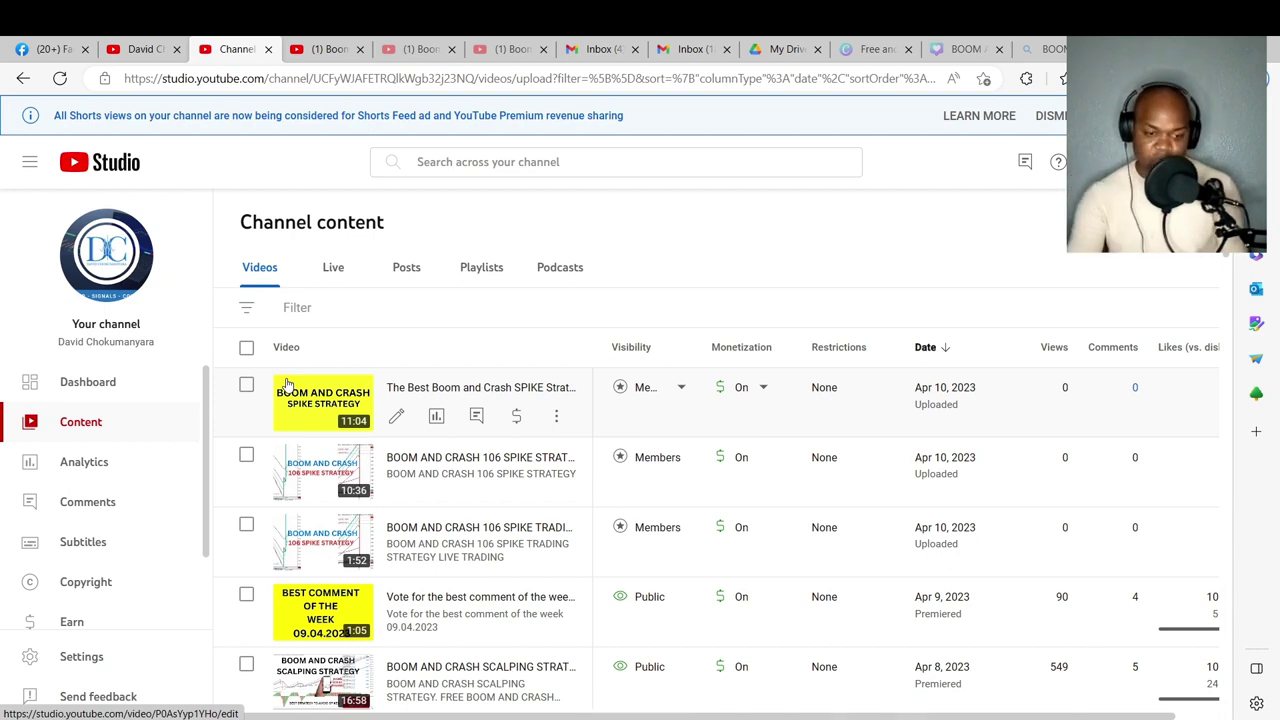
mouse_move(632, 397)
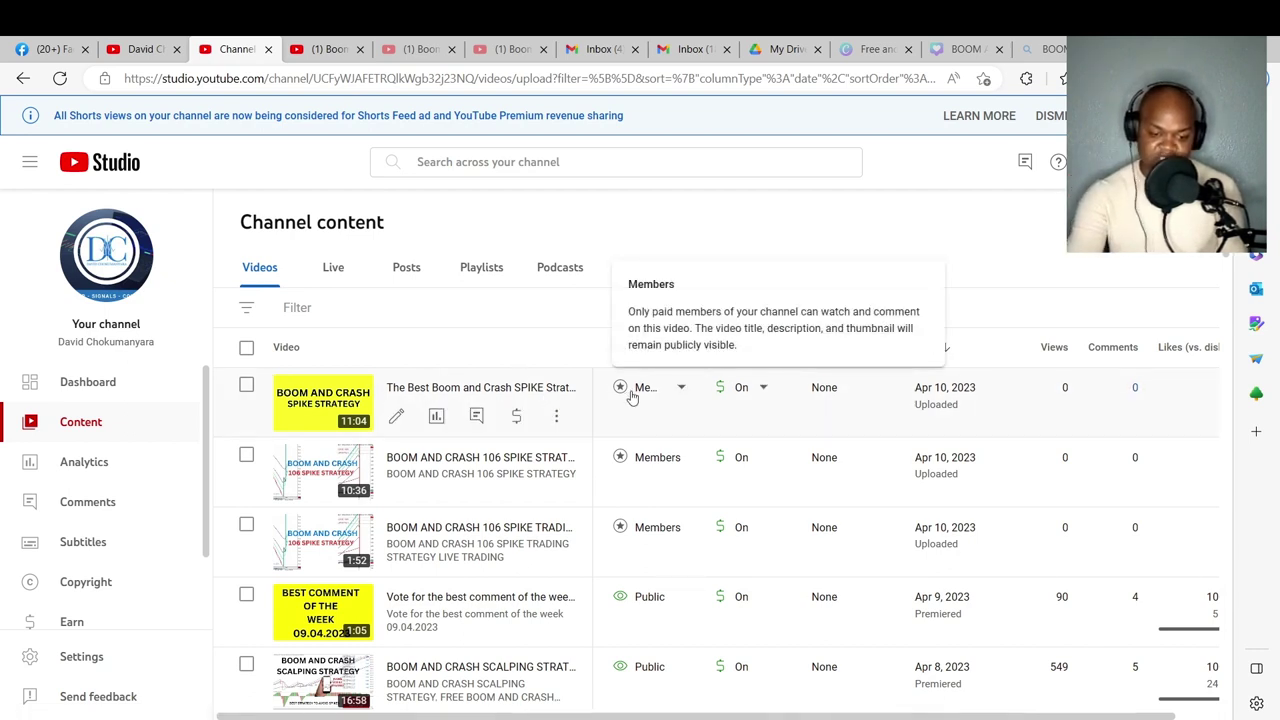